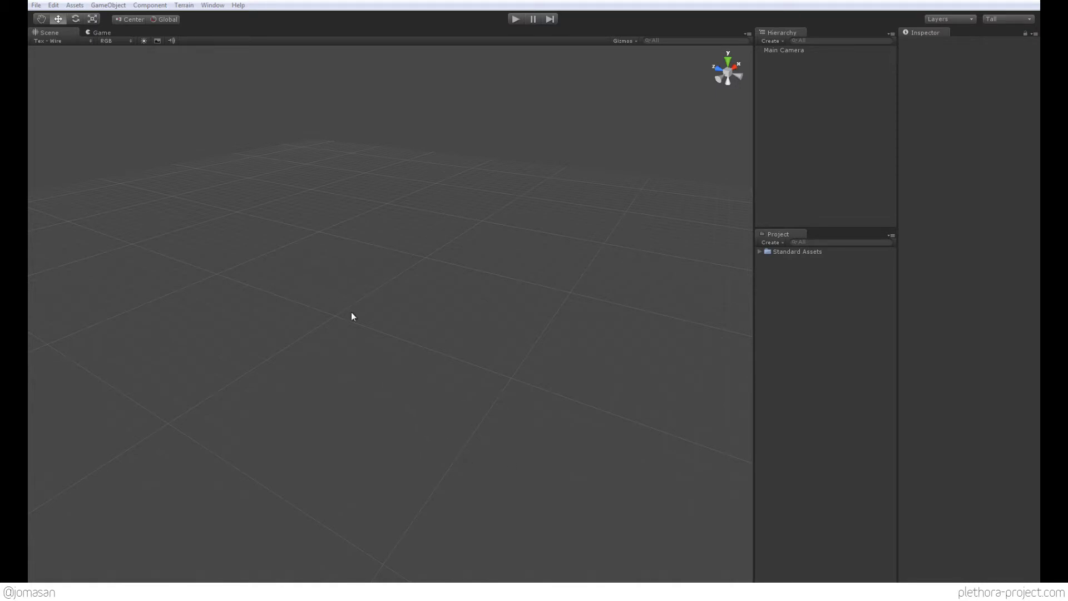
# - Look around the empty scene from several angles and distances until the main camera is in view
pyautogui.keyDown('alt'); pyautogui.moveTo(351, 316); pyautogui.dragTo(427, 336); pyautogui.keyUp('alt')
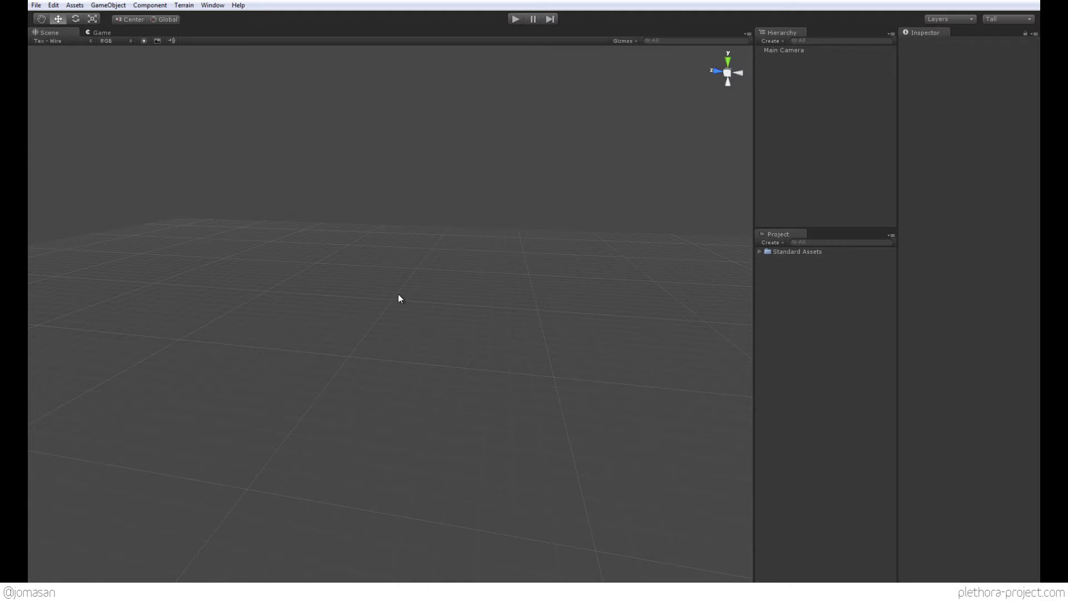
pyautogui.keyDown('alt'); pyautogui.moveTo(436, 311); pyautogui.dragTo(329, 283); pyautogui.keyUp('alt')
pyautogui.keyDown('alt'); pyautogui.moveTo(329, 284); pyautogui.dragTo(336, 148, button='right'); pyautogui.keyUp('alt')
pyautogui.keyDown('alt'); pyautogui.moveTo(336, 148); pyautogui.dragTo(358, 351); pyautogui.keyUp('alt')
pyautogui.keyDown('alt'); pyautogui.moveTo(253, 352); pyautogui.dragTo(382, 355); pyautogui.keyUp('alt')
pyautogui.keyDown('alt'); pyautogui.moveTo(379, 355); pyautogui.dragTo(431, 370, button='right'); pyautogui.keyUp('alt')
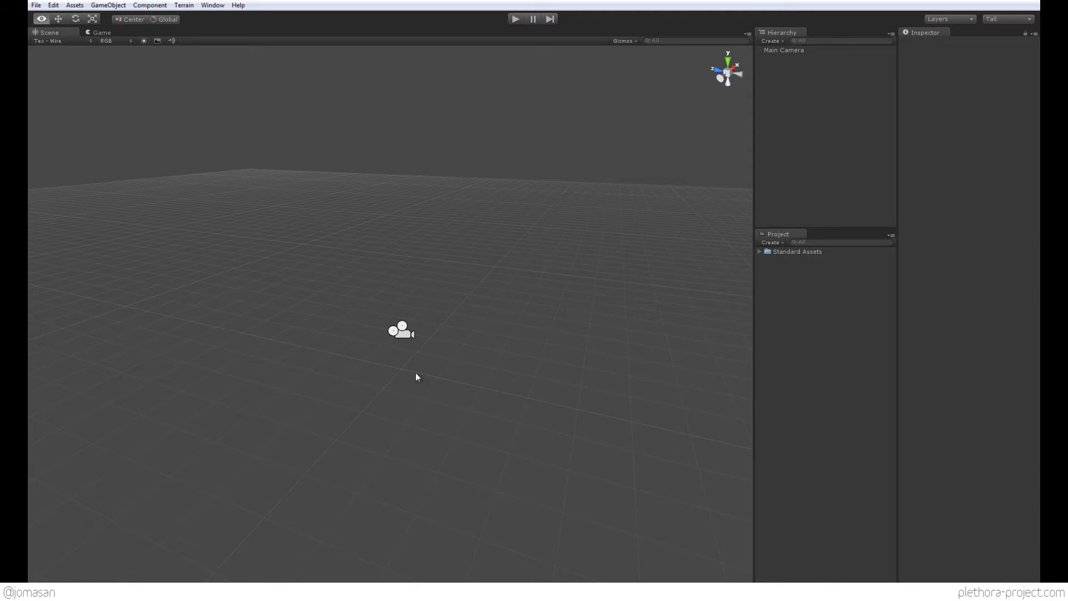
pyautogui.keyDown('alt'); pyautogui.moveTo(413, 373); pyautogui.dragTo(388, 318); pyautogui.keyUp('alt')
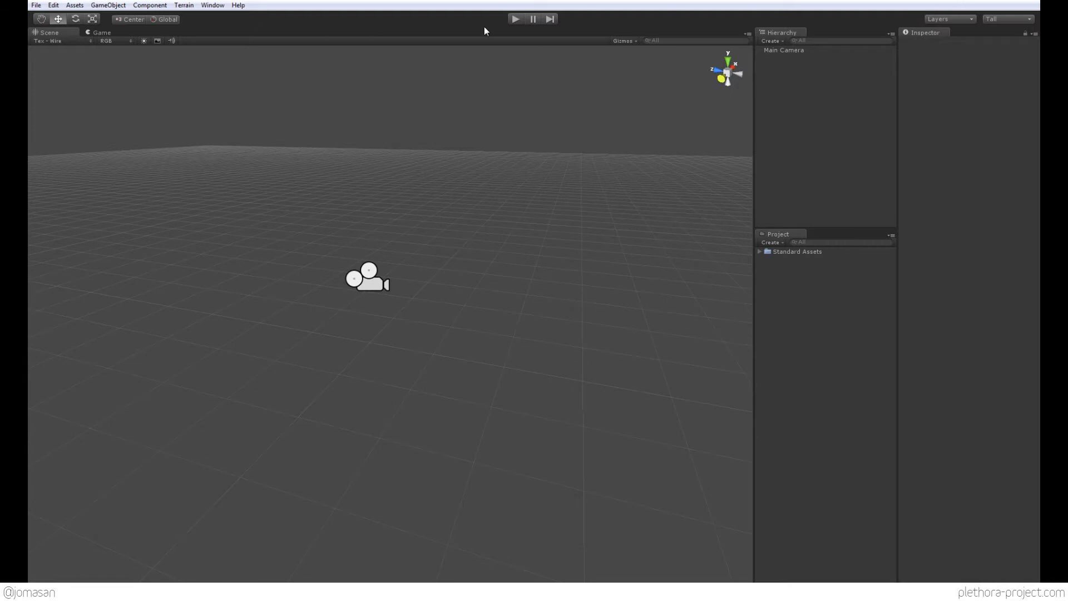
# - Switch the editor to the Wide layout and return it to the default Tall layout
pyautogui.click(1010, 20)
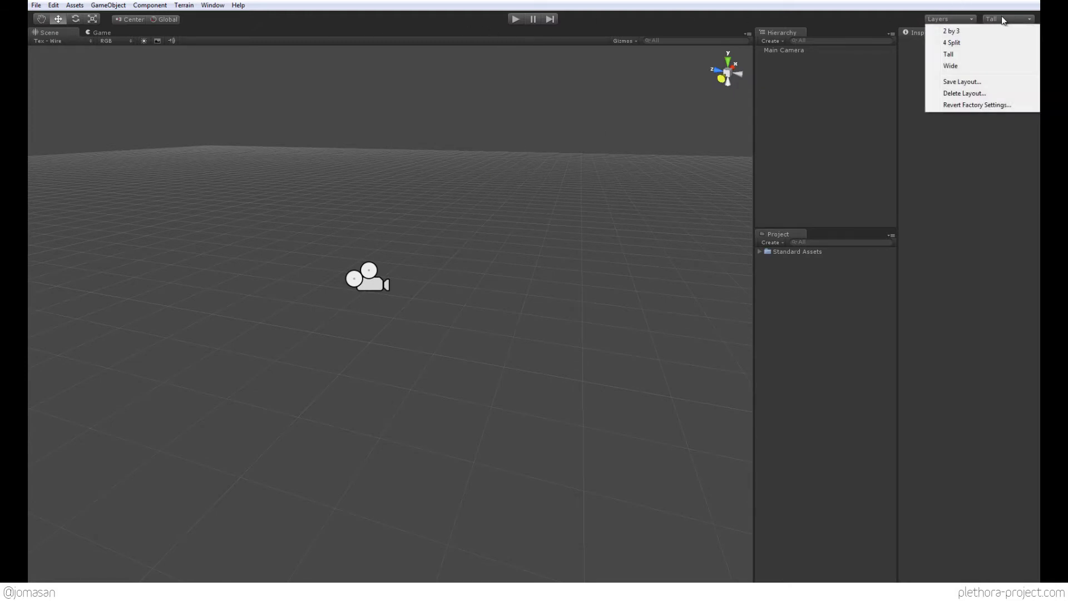
pyautogui.click(970, 64)
pyautogui.click(1012, 23)
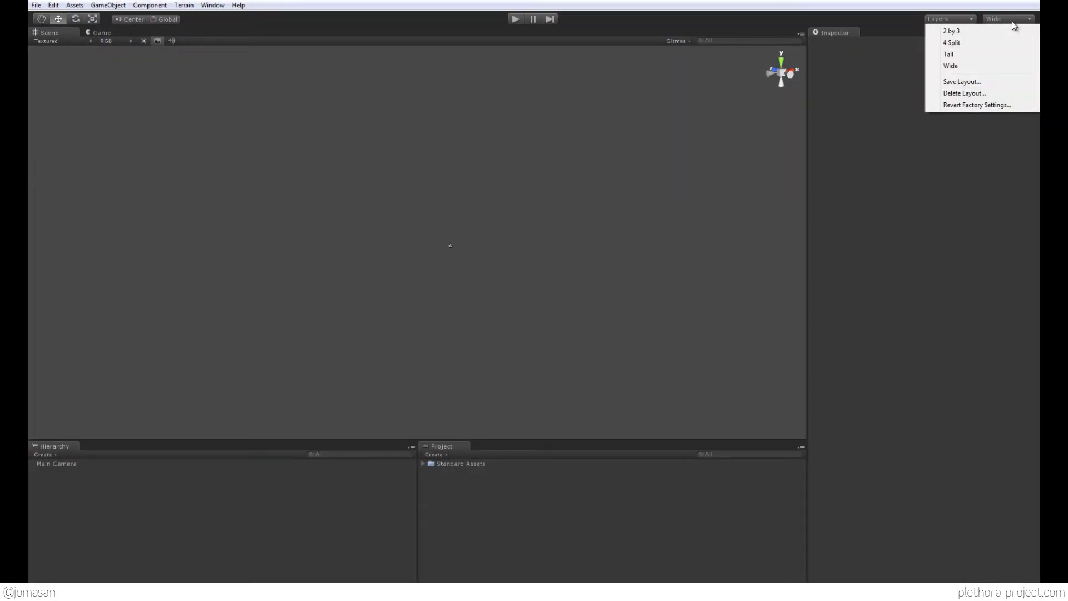
pyautogui.click(985, 55)
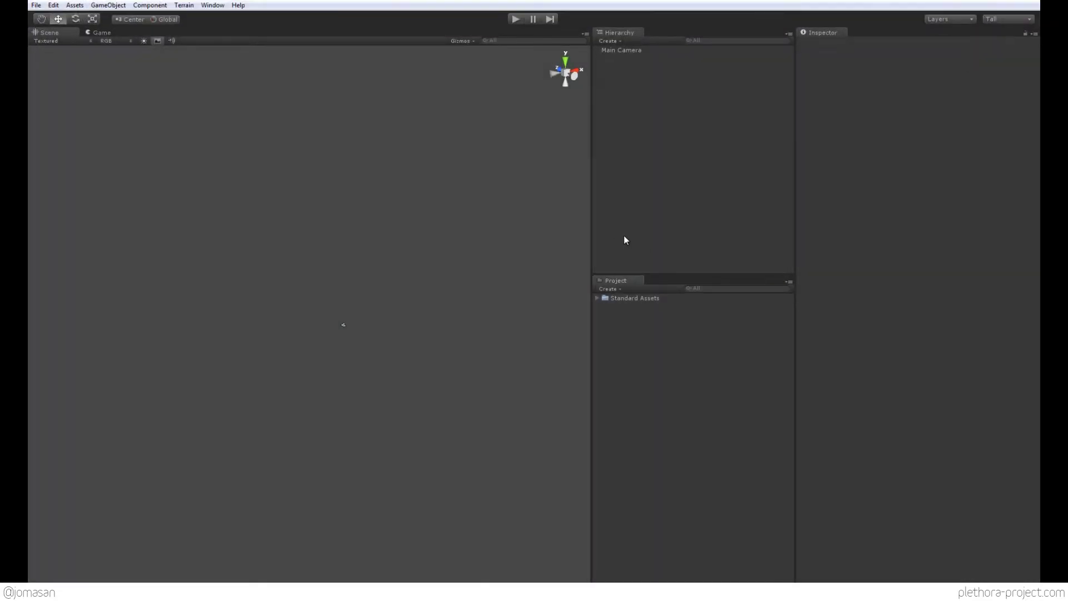
# - Widen the Scene view towards the Hierarchy and Project panels and bring the ground grid and camera into view
pyautogui.moveTo(593, 207); pyautogui.dragTo(673, 207)
pyautogui.keyDown('alt'); pyautogui.moveTo(501, 312); pyautogui.dragTo(554, 301, button='right'); pyautogui.keyUp('alt')
pyautogui.moveTo(478, 293); pyautogui.dragTo(349, 318, button='middle')
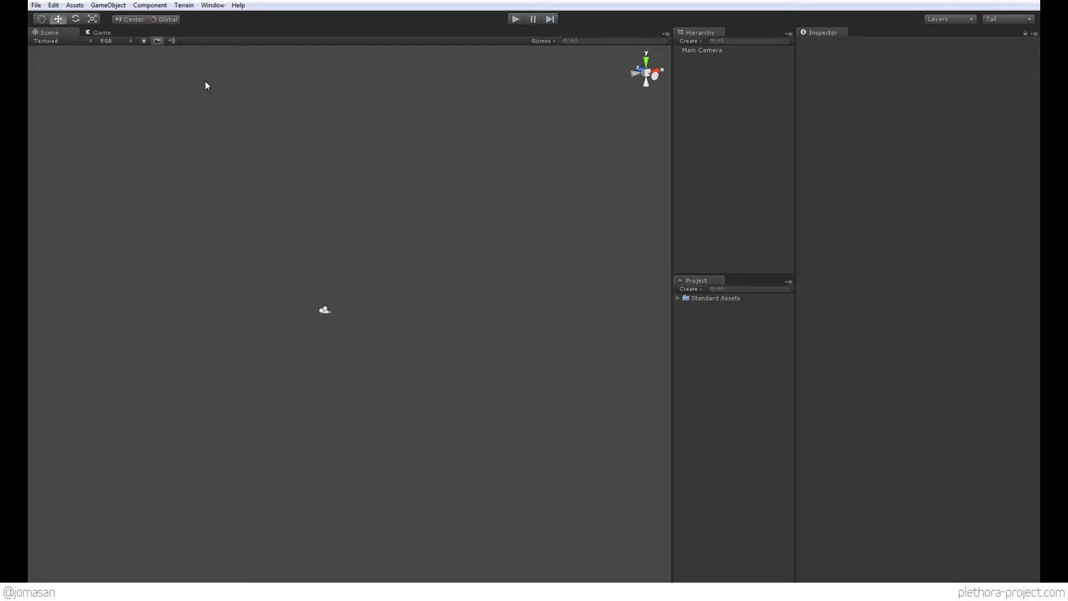
pyautogui.keyDown('alt'); pyautogui.moveTo(262, 303); pyautogui.dragTo(332, 317); pyautogui.keyUp('alt')
pyautogui.keyDown('alt'); pyautogui.moveTo(437, 362); pyautogui.dragTo(362, 366); pyautogui.keyUp('alt')
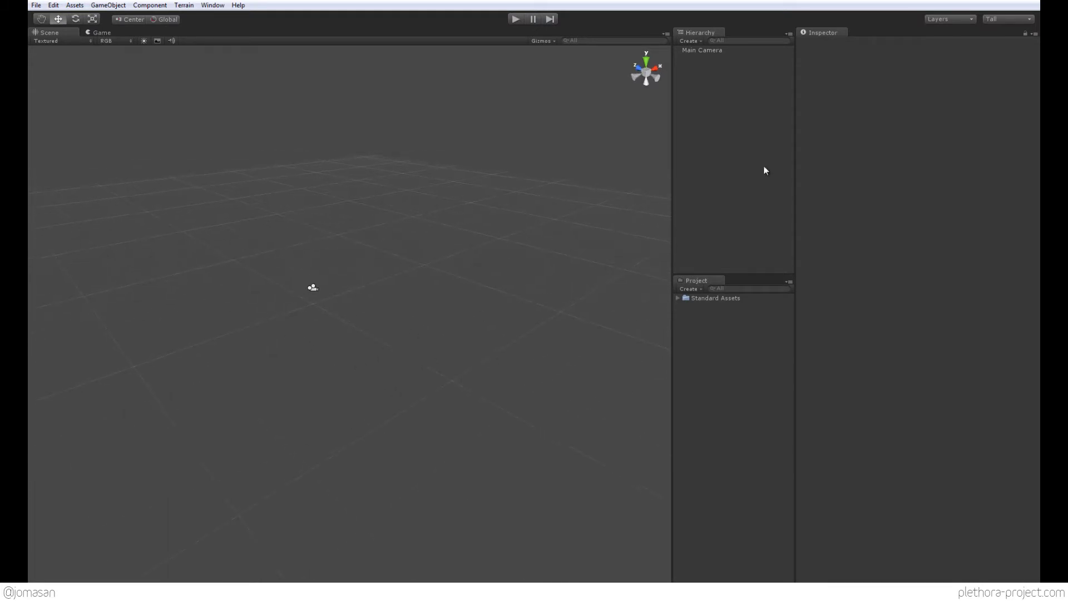
# - Check the Main Camera's properties, clear the selection and widen the Hierarchy and Project panels towards the Inspector
pyautogui.click(700, 51)
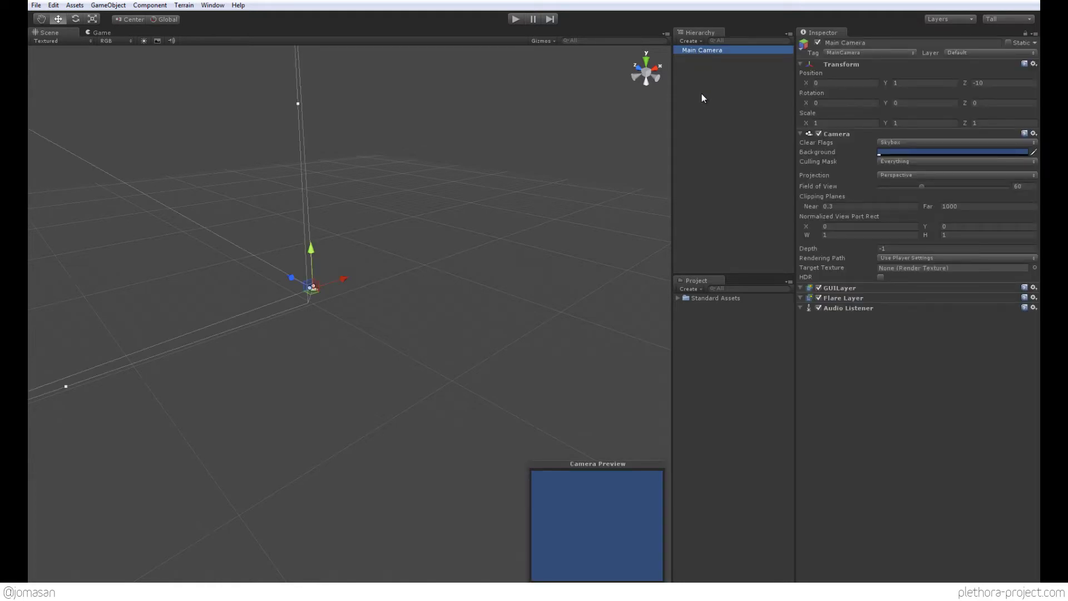
pyautogui.click(680, 146)
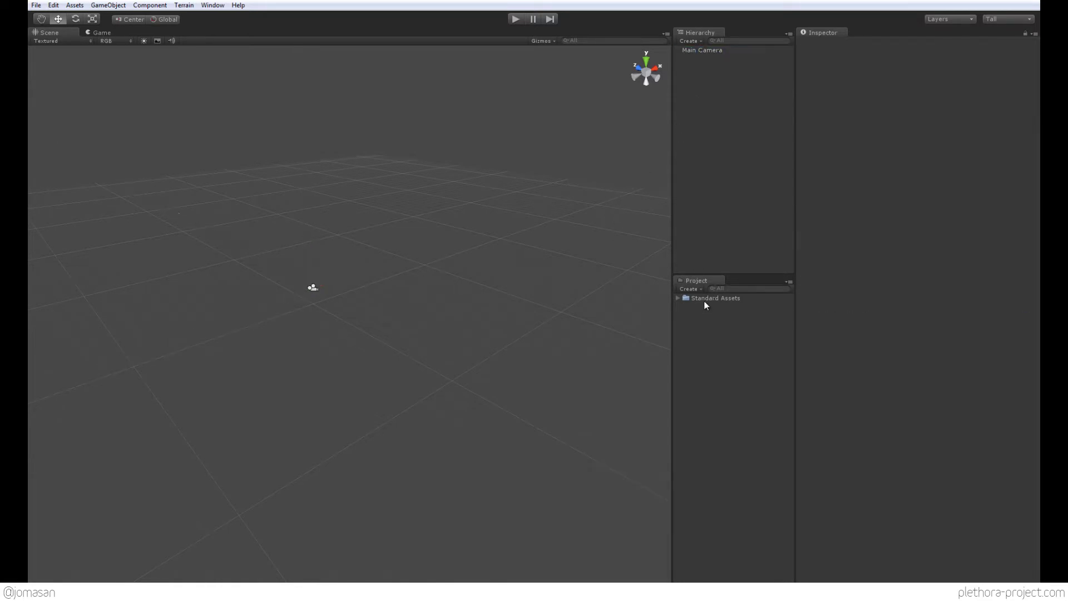
pyautogui.moveTo(794, 303); pyautogui.dragTo(819, 303)
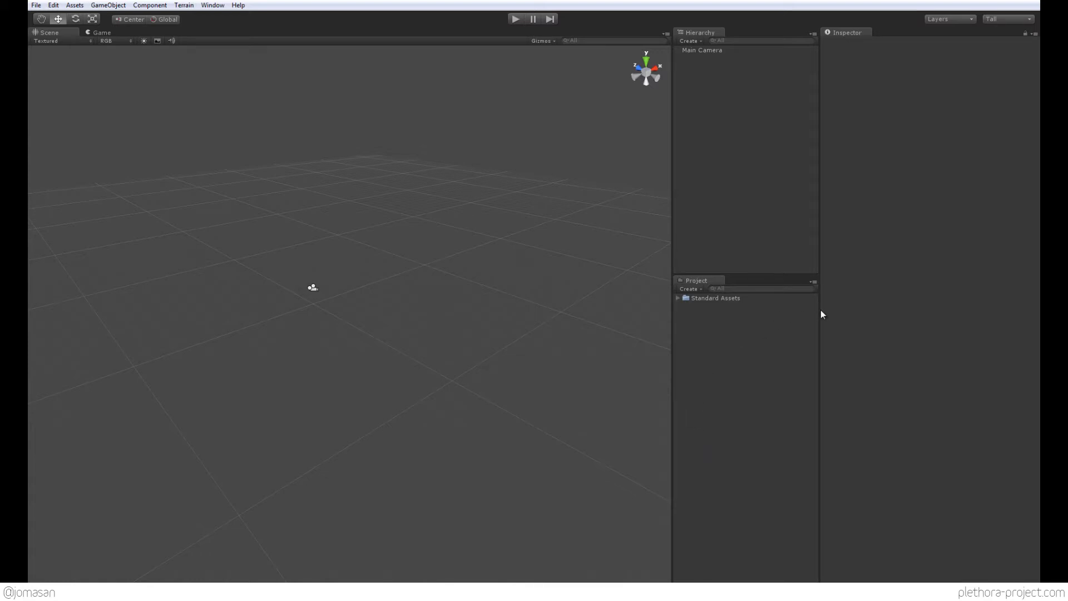
pyautogui.moveTo(820, 312); pyautogui.dragTo(843, 310)
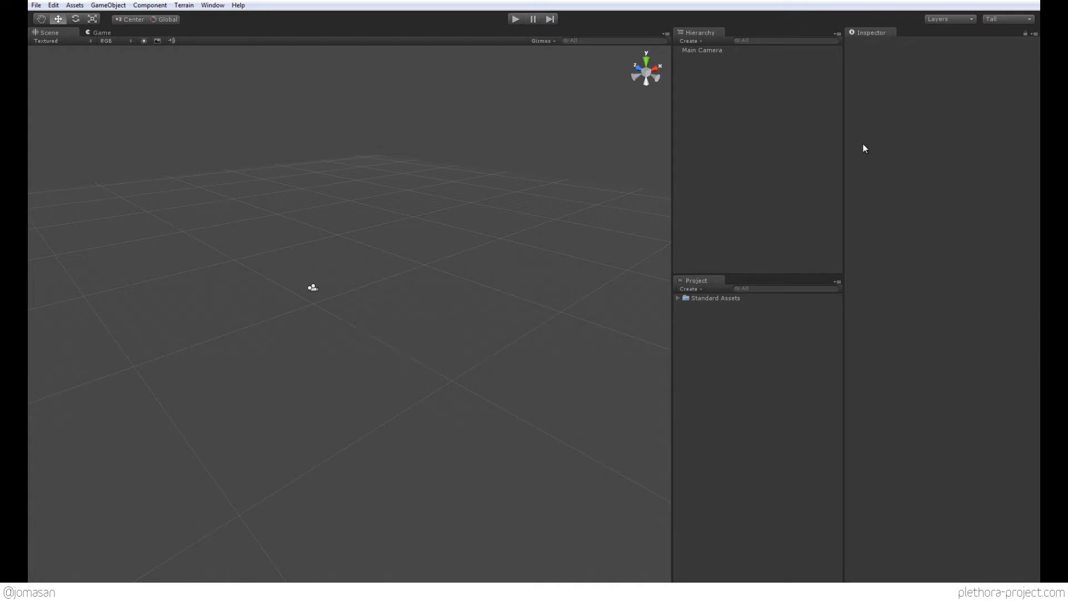
# - Select the Main Camera in the scene, try moving it along the X axis and undo the move
pyautogui.moveTo(334, 274); pyautogui.dragTo(295, 323)
pyautogui.click(399, 320)
pyautogui.keyDown('alt'); pyautogui.moveTo(398, 319); pyautogui.dragTo(352, 300); pyautogui.keyUp('alt')
pyautogui.click(348, 300)
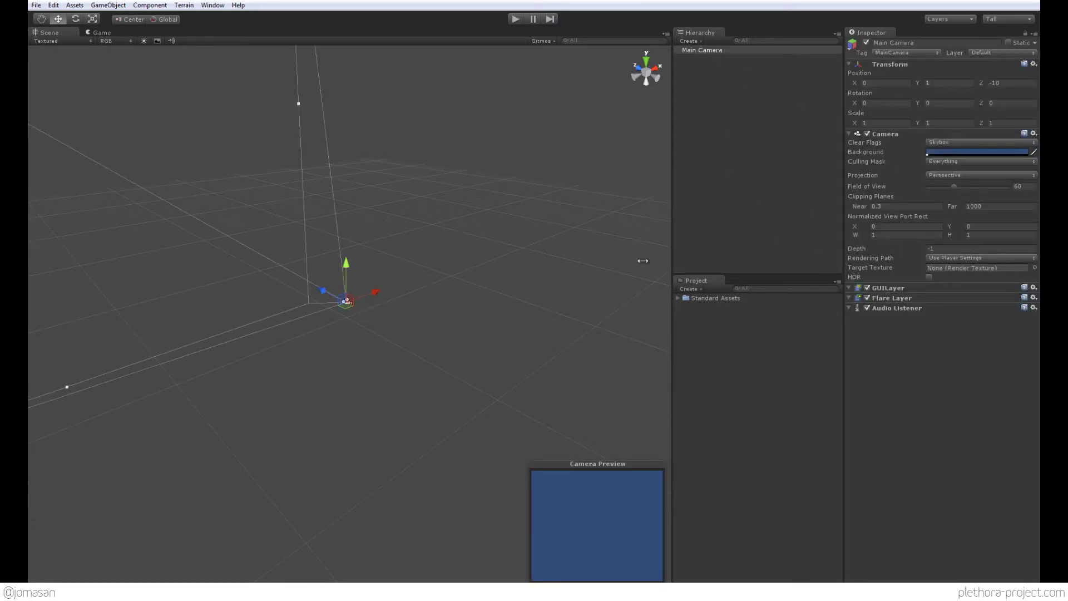
pyautogui.click(413, 332)
pyautogui.click(346, 301)
pyautogui.moveTo(366, 293)
pyautogui.mouseDown()
pyautogui.moveTo(423, 278)
pyautogui.moveTo(385, 297)
pyautogui.mouseUp()
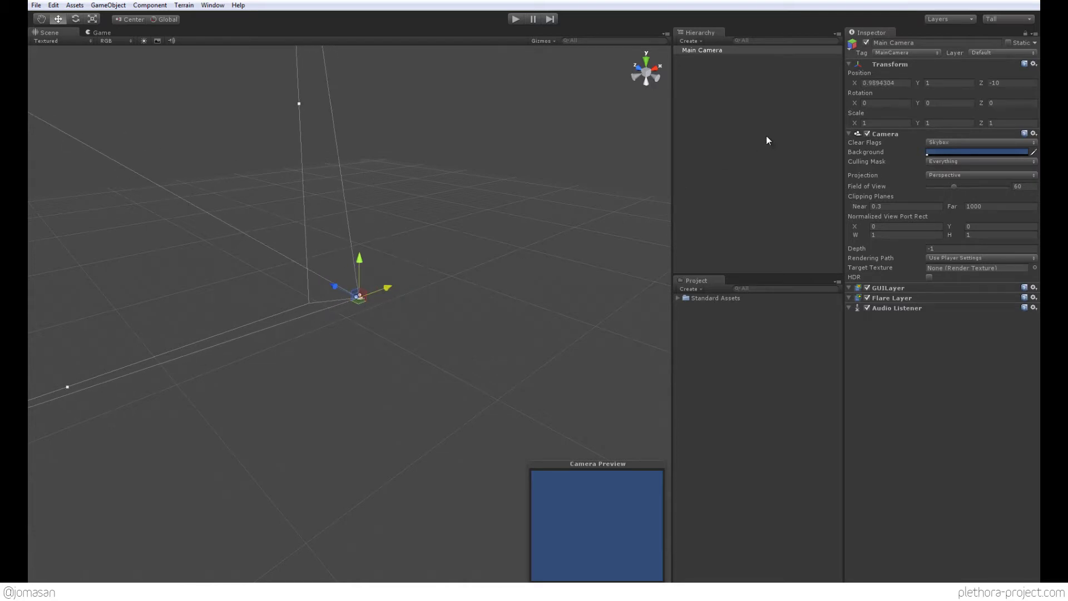
pyautogui.hotkey('ctrl', 'z')
# - Try rotating the Main Camera, undo the rotation, switch to the Scale tool and clear the selection
pyautogui.press('e')
pyautogui.moveTo(361, 322); pyautogui.dragTo(323, 327)
pyautogui.hotkey('ctrl', 'z')
pyautogui.press('r')
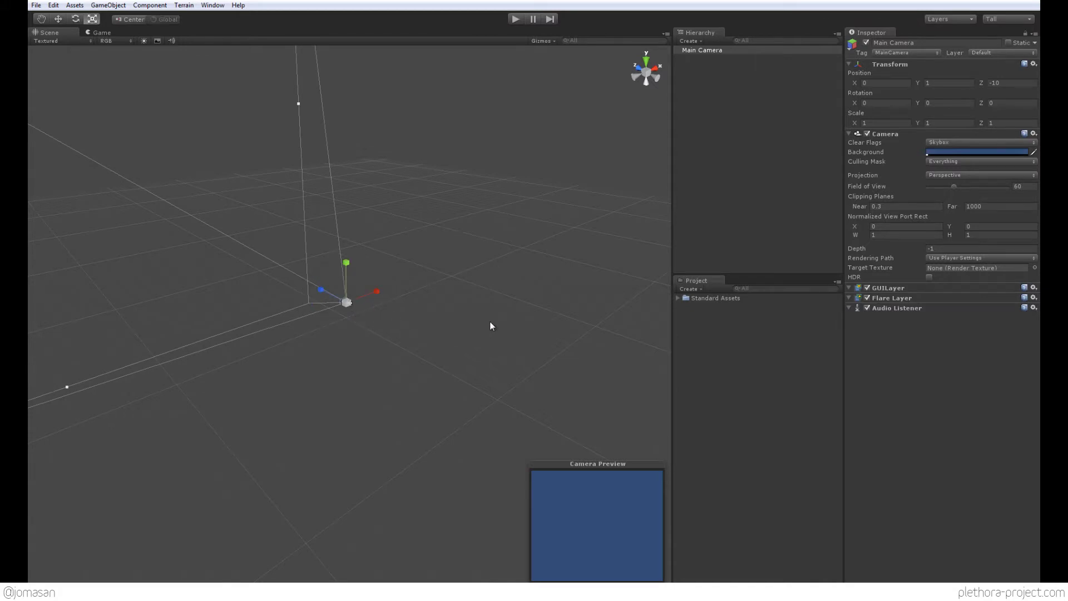
pyautogui.moveTo(489, 321); pyautogui.dragTo(424, 293)
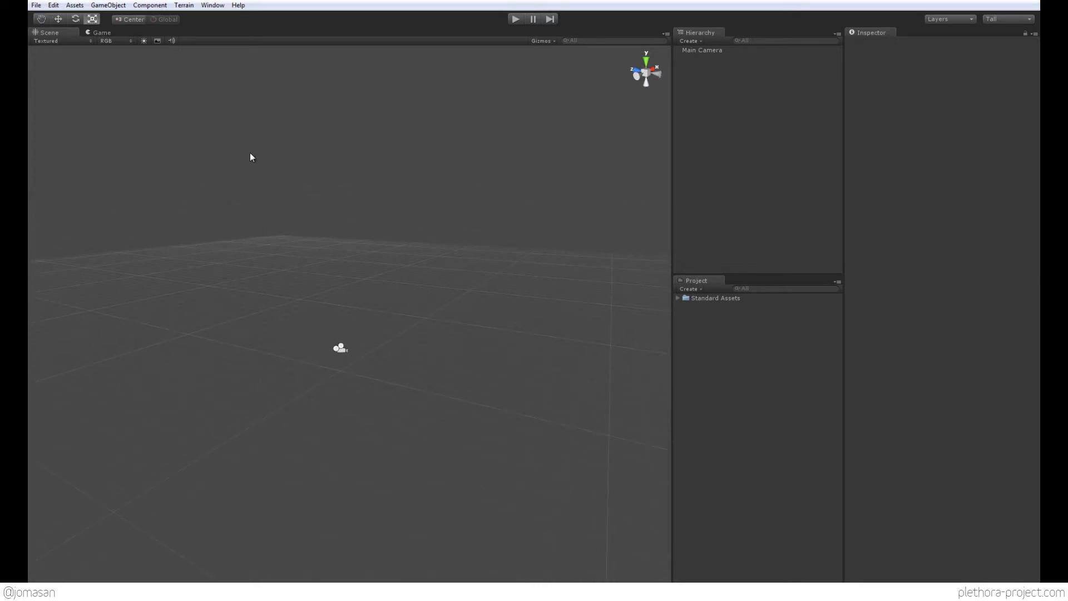
# - Create a plane, set its position to 0, 0, 0 and frame it in the Scene view
pyautogui.click(115, 7)
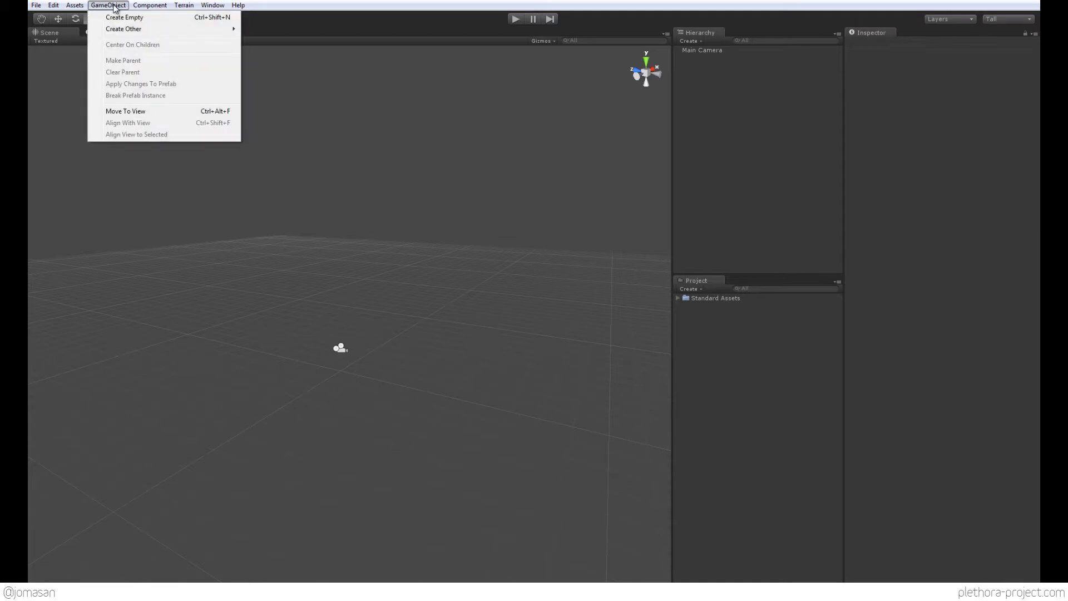
pyautogui.moveTo(117, 32)
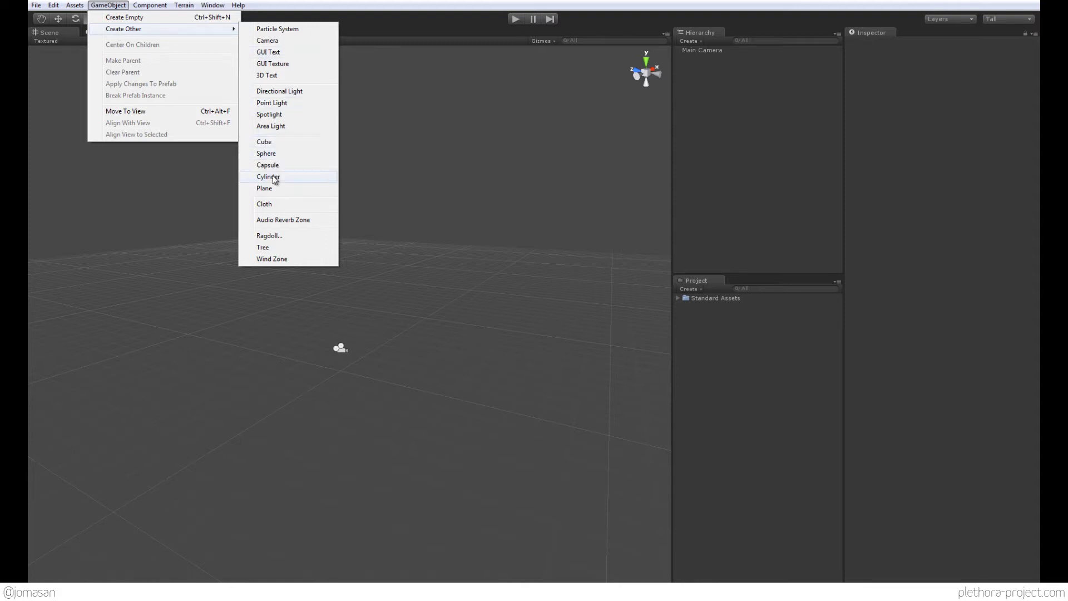
pyautogui.click(264, 189)
pyautogui.keyDown('alt'); pyautogui.moveTo(359, 338); pyautogui.dragTo(361, 381); pyautogui.keyUp('alt')
pyautogui.click(905, 83)
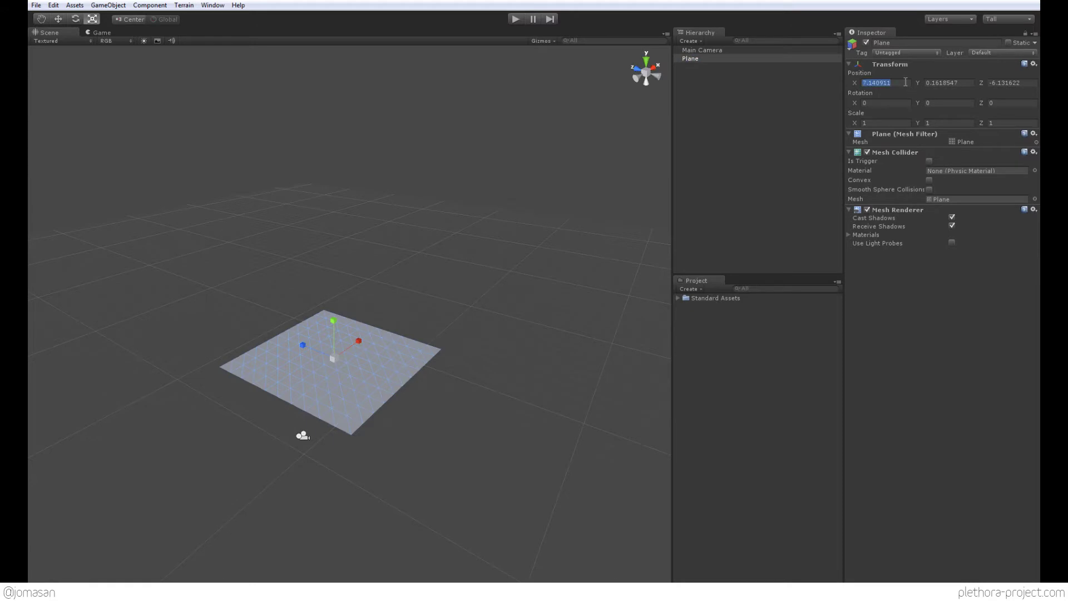
pyautogui.write('0')
pyautogui.press('Tab')
pyautogui.write('0')
pyautogui.press('Tab')
pyautogui.write('0')
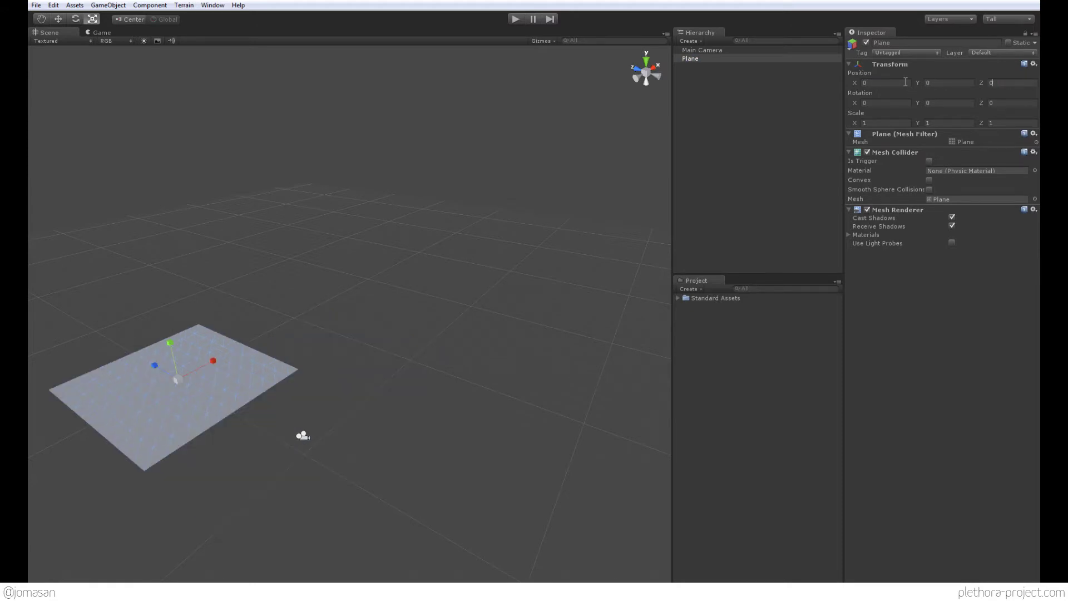
pyautogui.write('f')
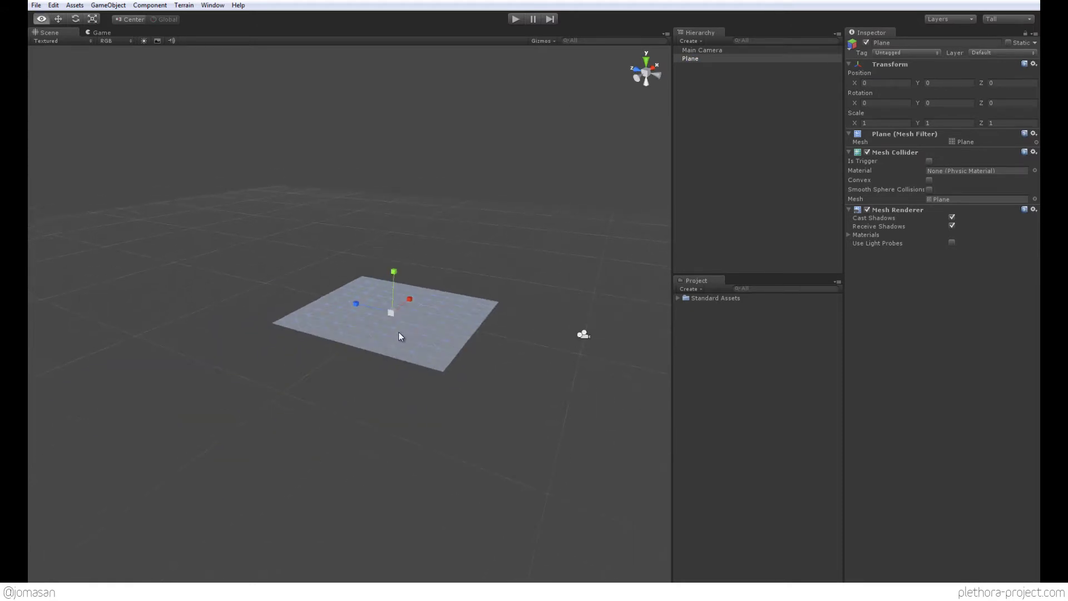
# - Set the plane's scale to 5 on the X, Y and Z axes and deselect it
pyautogui.write('r')
pyautogui.moveTo(392, 313); pyautogui.dragTo(451, 303)
pyautogui.click(890, 123)
pyautogui.write('5')
pyautogui.press('Tab')
pyautogui.write('5')
pyautogui.press('Tab')
pyautogui.write('5')
pyautogui.press('Tab')
pyautogui.click(493, 191)
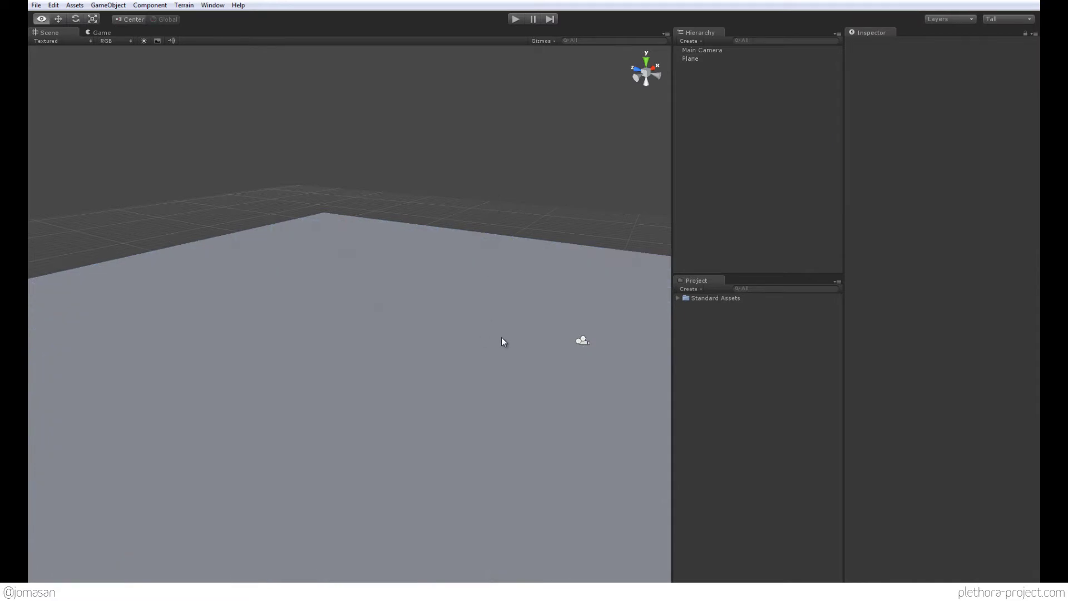
# - Inspect the enlarged plane and the main camera's preview, and briefly run the scene in play mode
pyautogui.keyDown('alt'); pyautogui.moveTo(481, 332); pyautogui.dragTo(451, 308); pyautogui.keyUp('alt')
pyautogui.scroll(-5, 389, 308)
pyautogui.scroll(5, 326, 400)
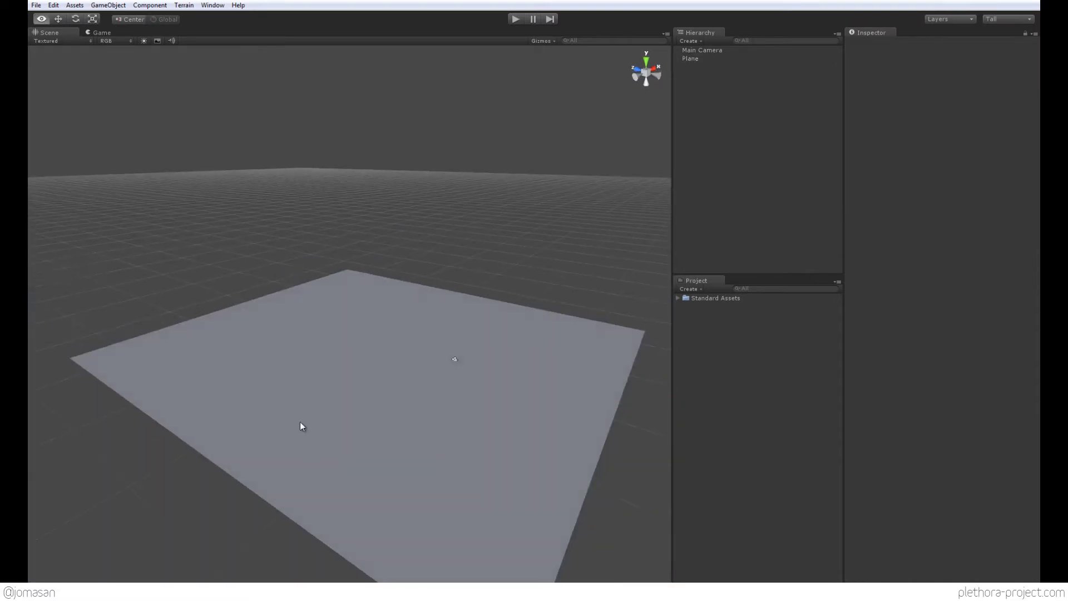
pyautogui.keyDown('alt'); pyautogui.moveTo(436, 430); pyautogui.dragTo(386, 397); pyautogui.keyUp('alt')
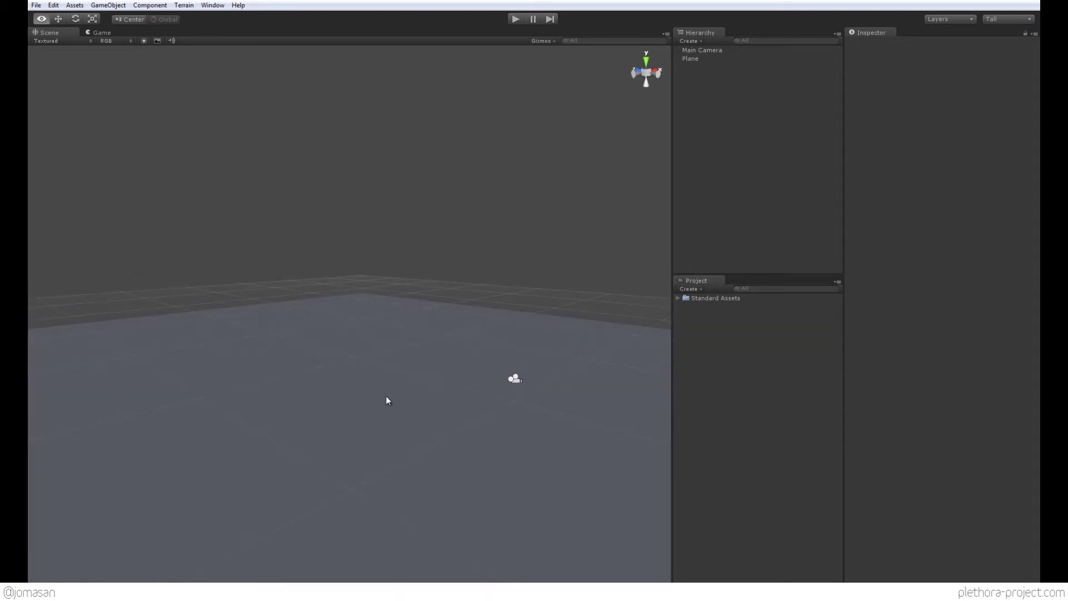
pyautogui.click(515, 381)
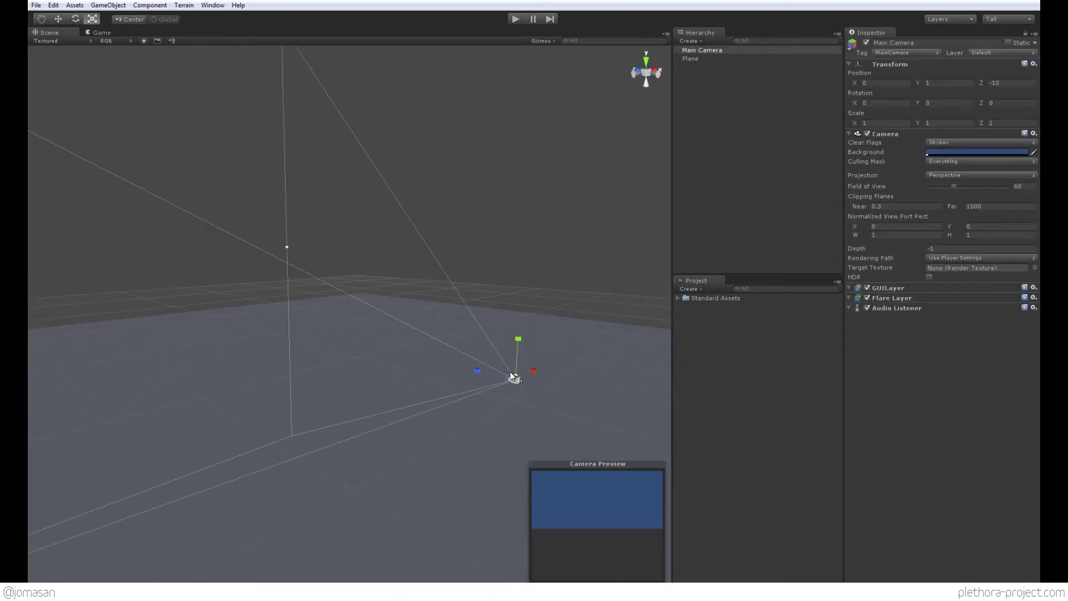
pyautogui.click(505, 230)
pyautogui.click(516, 19)
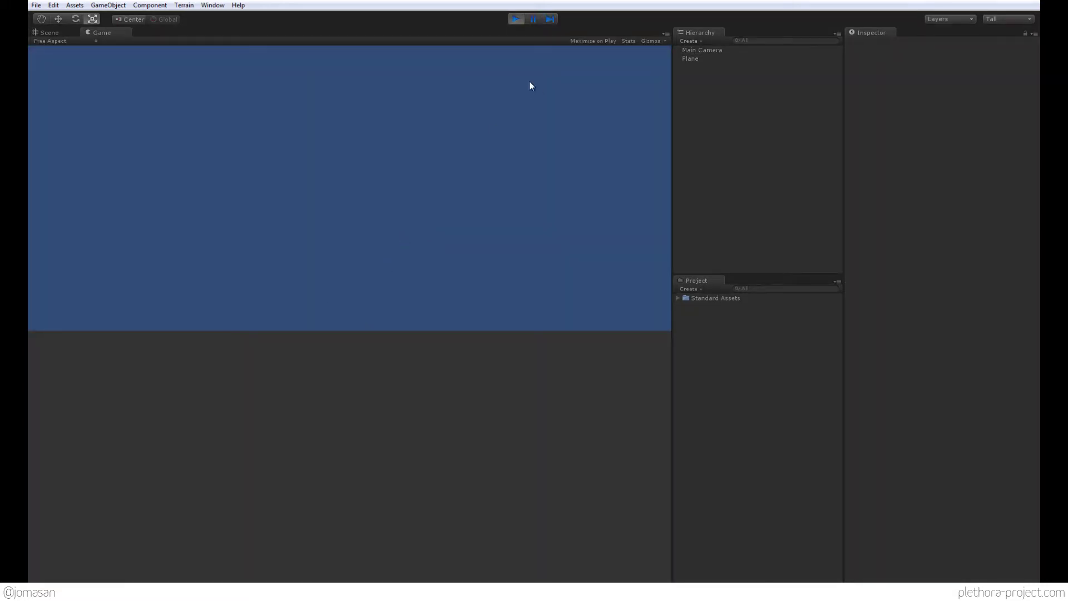
pyautogui.click(515, 19)
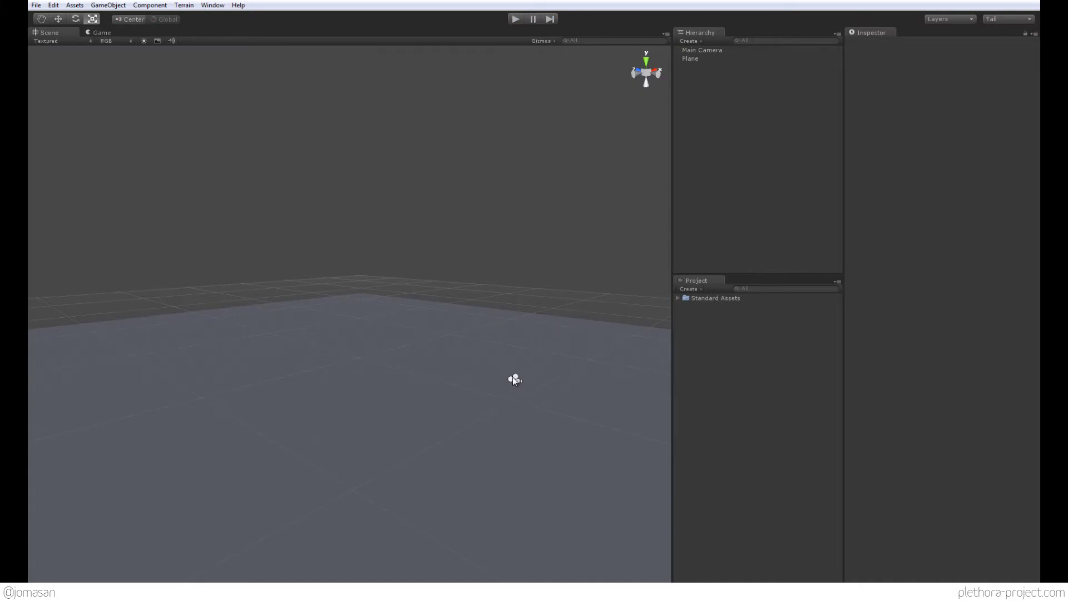
# - Set the Main Camera's background colour to black and briefly run the scene in play mode
pyautogui.click(515, 378)
pyautogui.click(940, 152)
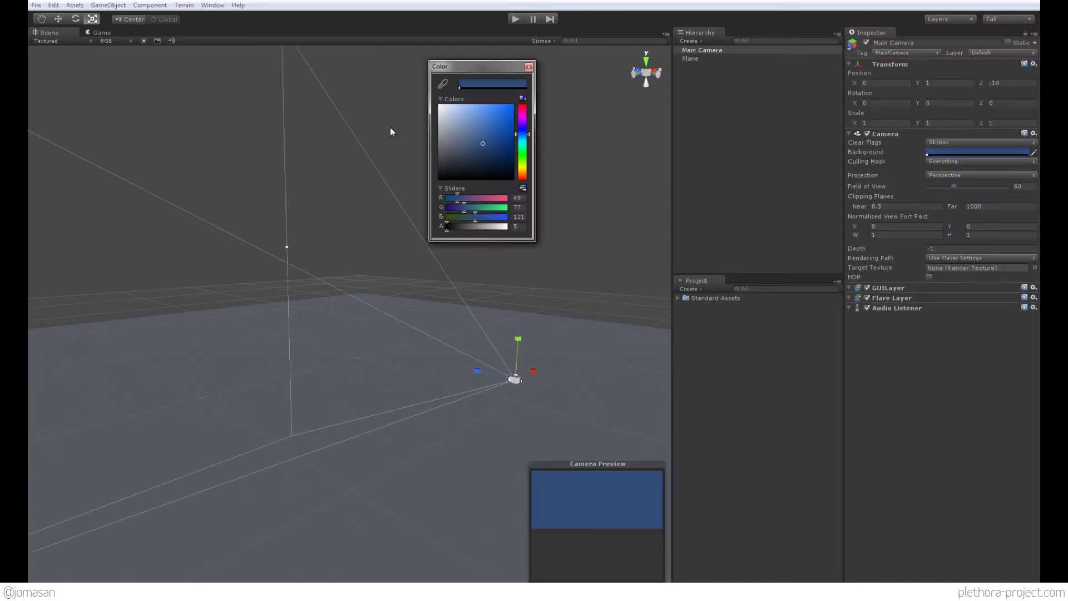
pyautogui.moveTo(481, 147); pyautogui.dragTo(425, 185)
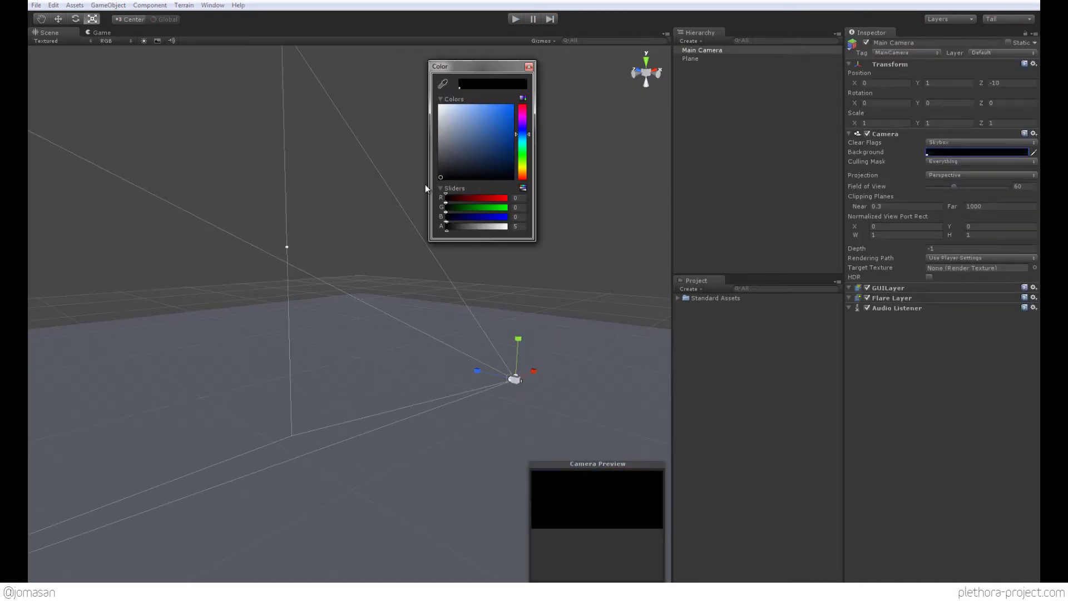
pyautogui.click(528, 66)
pyautogui.click(555, 178)
pyautogui.click(516, 19)
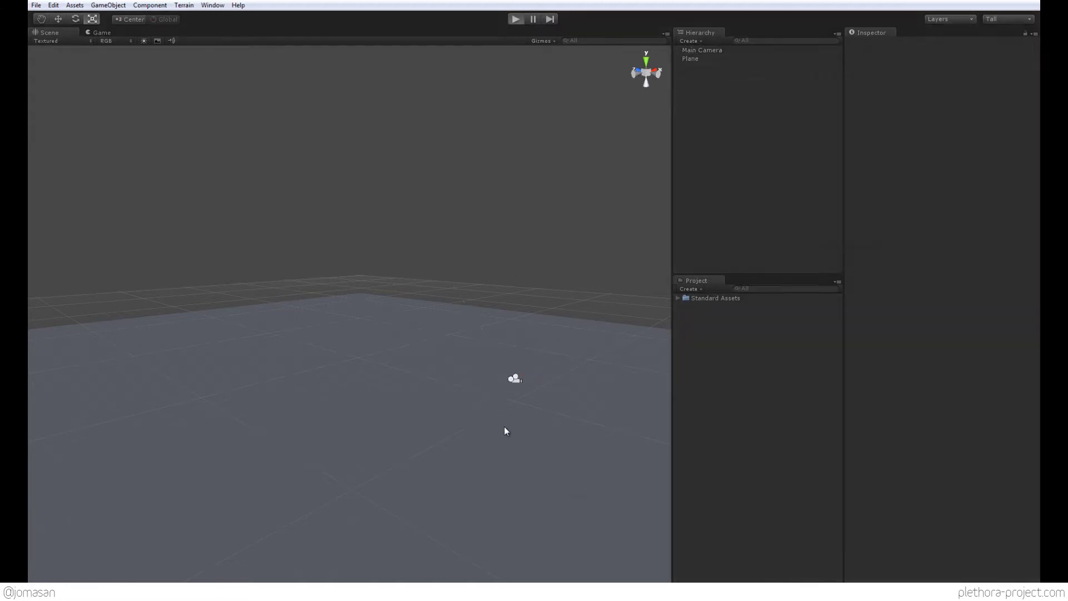
pyautogui.click(515, 20)
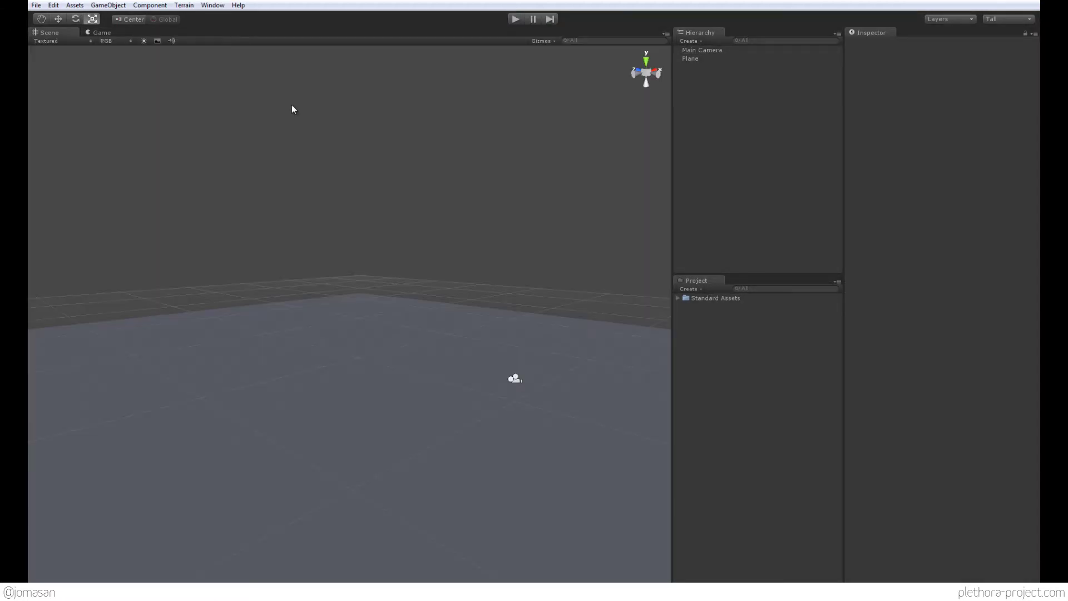
# - Create a cube and move it on the plane to about X -3.83, Y 0.55, Z -5.36
pyautogui.click(108, 5)
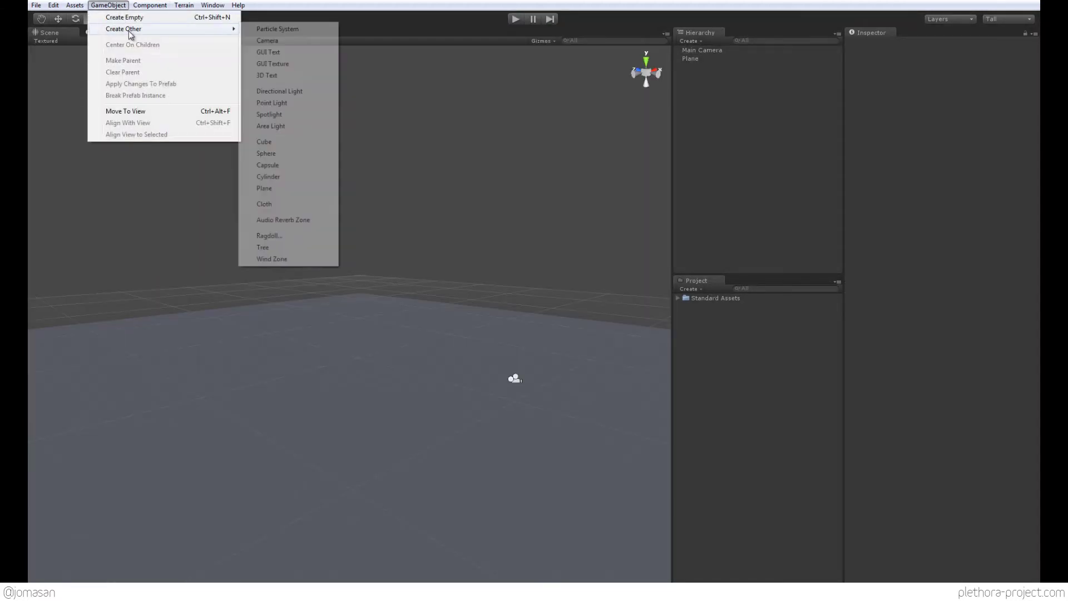
pyautogui.click(279, 144)
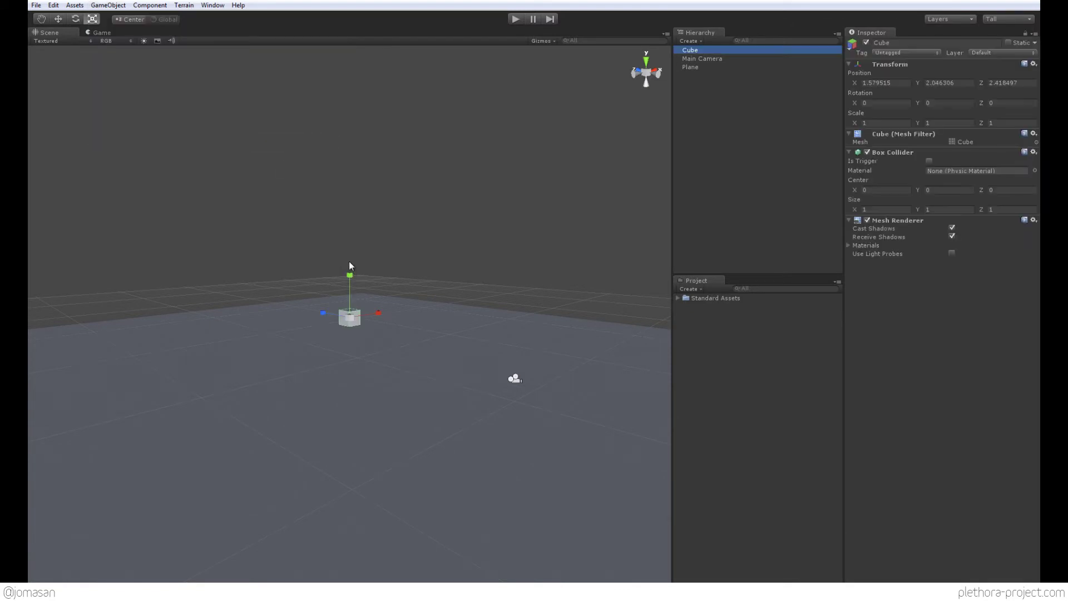
pyautogui.moveTo(349, 283); pyautogui.dragTo(386, 436)
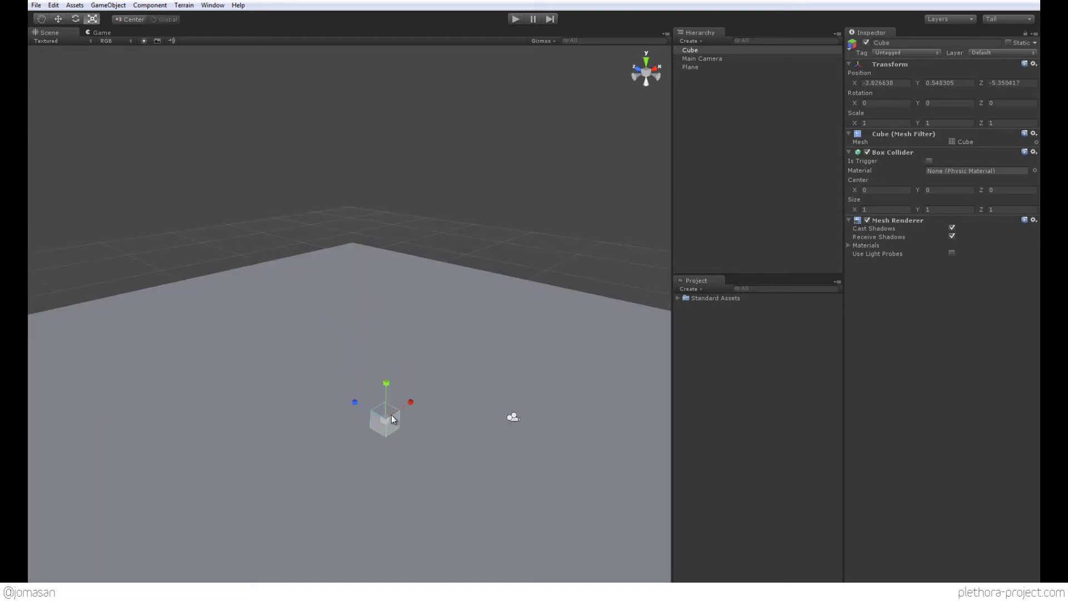
# - Scale the cube uniformly to about 2.85 and move it to about Y 1.43, Z -4.16 so it rests on the plane
pyautogui.moveTo(395, 414); pyautogui.dragTo(459, 365)
pyautogui.keyDown('alt'); pyautogui.moveTo(398, 409); pyautogui.dragTo(362, 304); pyautogui.keyUp('alt')
pyautogui.press('w')
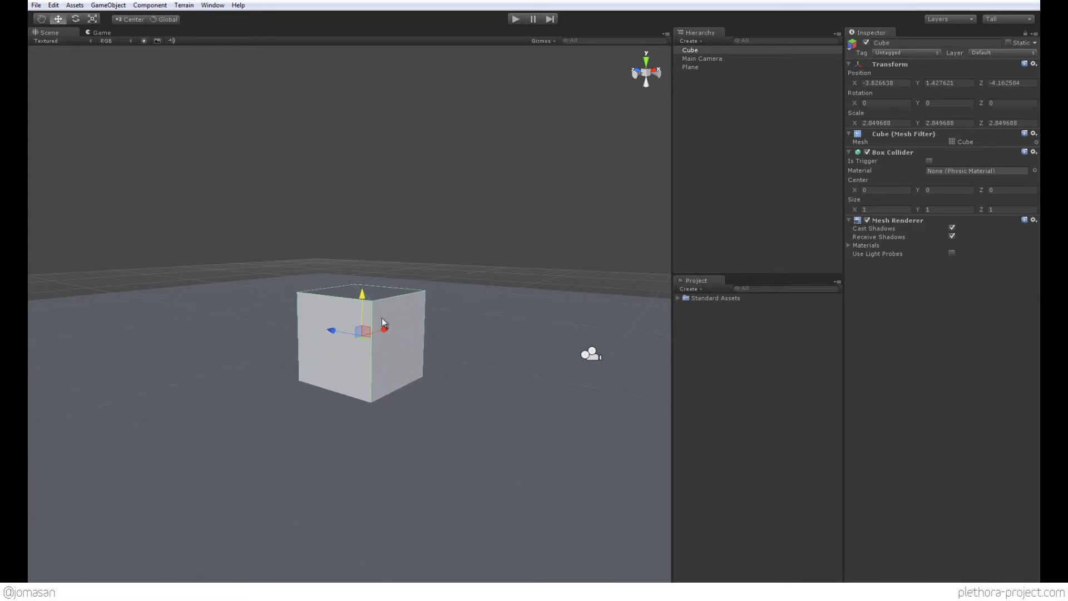
pyautogui.keyDown('alt'); pyautogui.moveTo(405, 334); pyautogui.dragTo(425, 348); pyautogui.keyUp('alt')
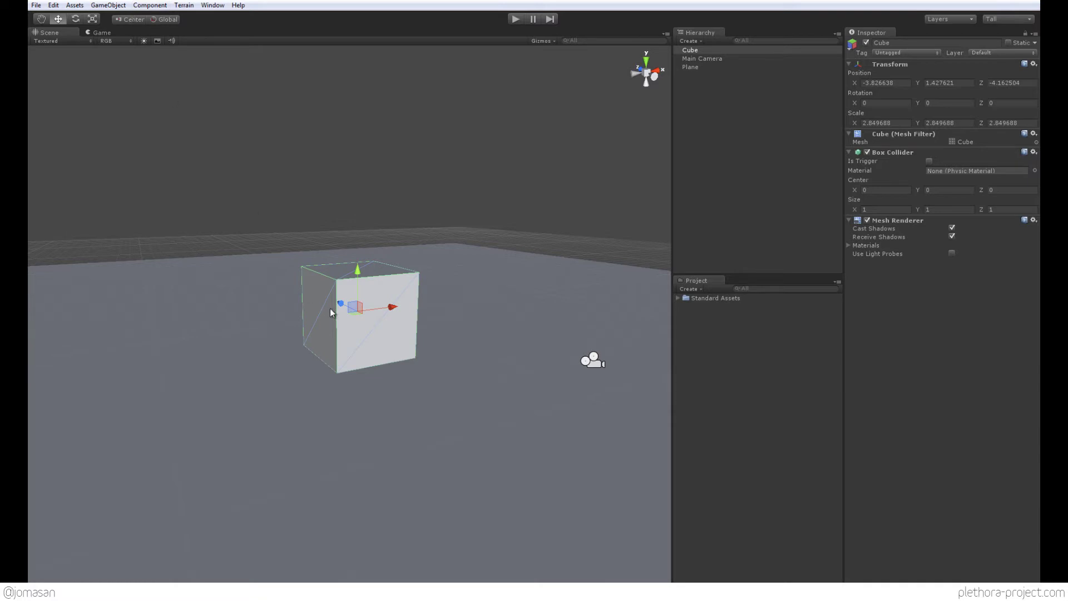
pyautogui.keyDown('alt'); pyautogui.moveTo(317, 338); pyautogui.dragTo(342, 356); pyautogui.keyUp('alt')
pyautogui.click(107, 5)
pyautogui.moveTo(121, 32)
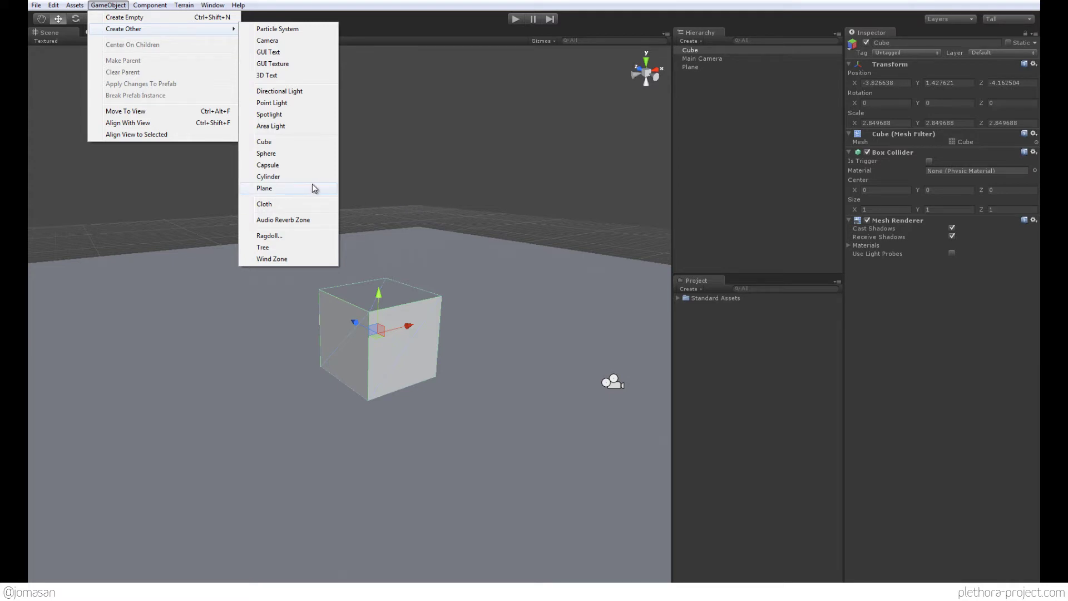
pyautogui.click(469, 212)
pyautogui.click(436, 335)
pyautogui.keyDown('alt'); pyautogui.moveTo(439, 334); pyautogui.dragTo(343, 347); pyautogui.keyUp('alt')
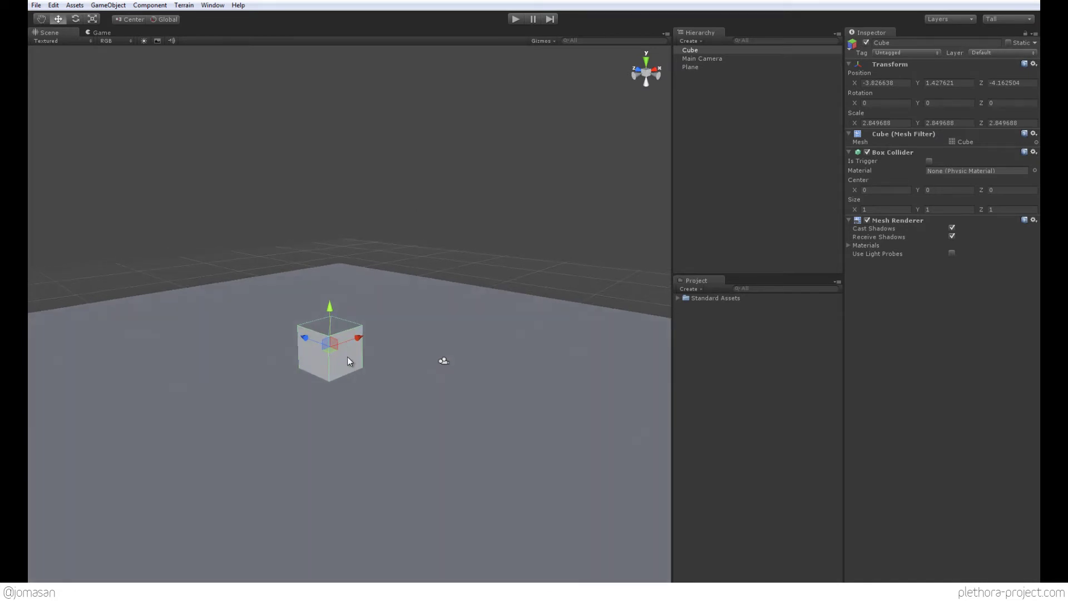
# - Create a directional light at about X 11.64, Y 13.53, Z -11.57, rotated to about -111° on Y, with hard shadows
pyautogui.click(108, 5)
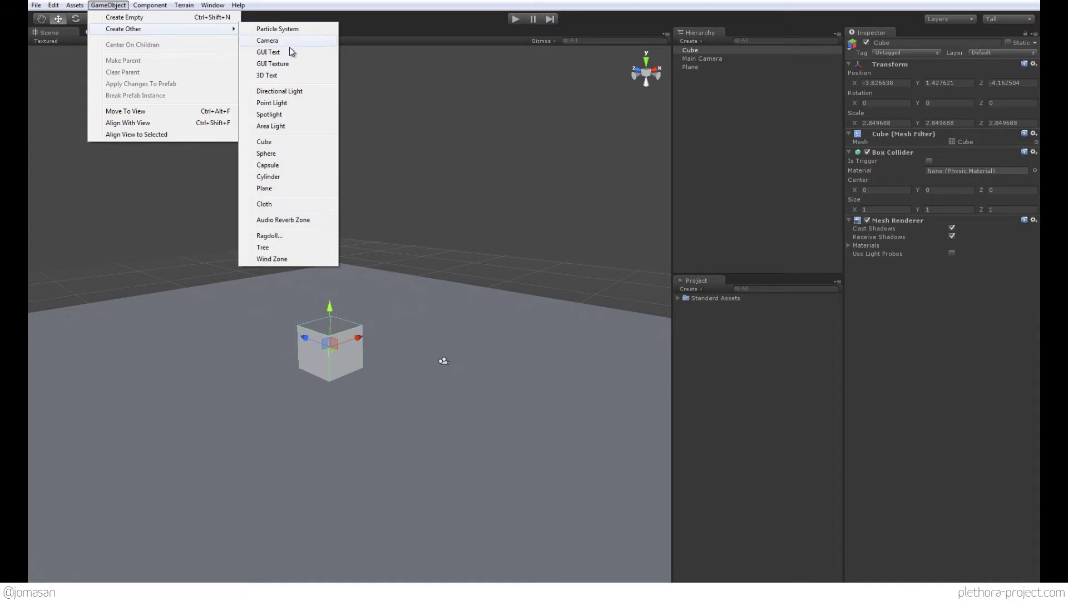
pyautogui.click(292, 91)
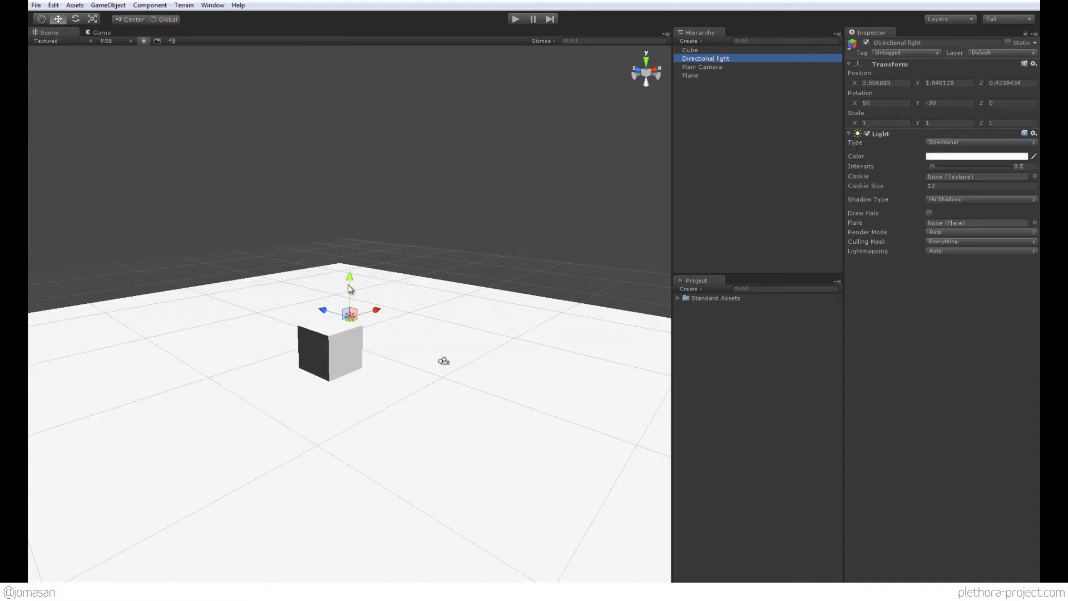
pyautogui.moveTo(350, 286)
pyautogui.mouseDown()
pyautogui.moveTo(355, 149)
pyautogui.moveTo(428, 161)
pyautogui.moveTo(501, 258)
pyautogui.moveTo(302, 125)
pyautogui.moveTo(525, 136)
pyautogui.moveTo(434, 179)
pyautogui.moveTo(360, 236)
pyautogui.moveTo(254, 216)
pyautogui.moveTo(252, 235)
pyautogui.moveTo(368, 295)
pyautogui.moveTo(348, 269)
pyautogui.moveTo(377, 305)
pyautogui.moveTo(478, 255)
pyautogui.mouseUp()
pyautogui.press('e')
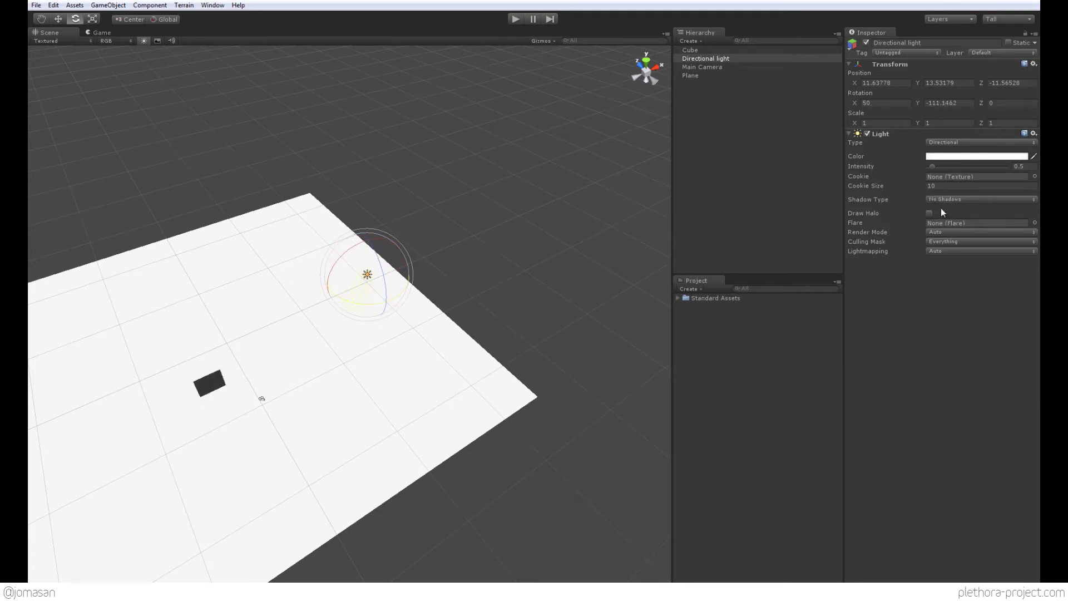
pyautogui.click(946, 198)
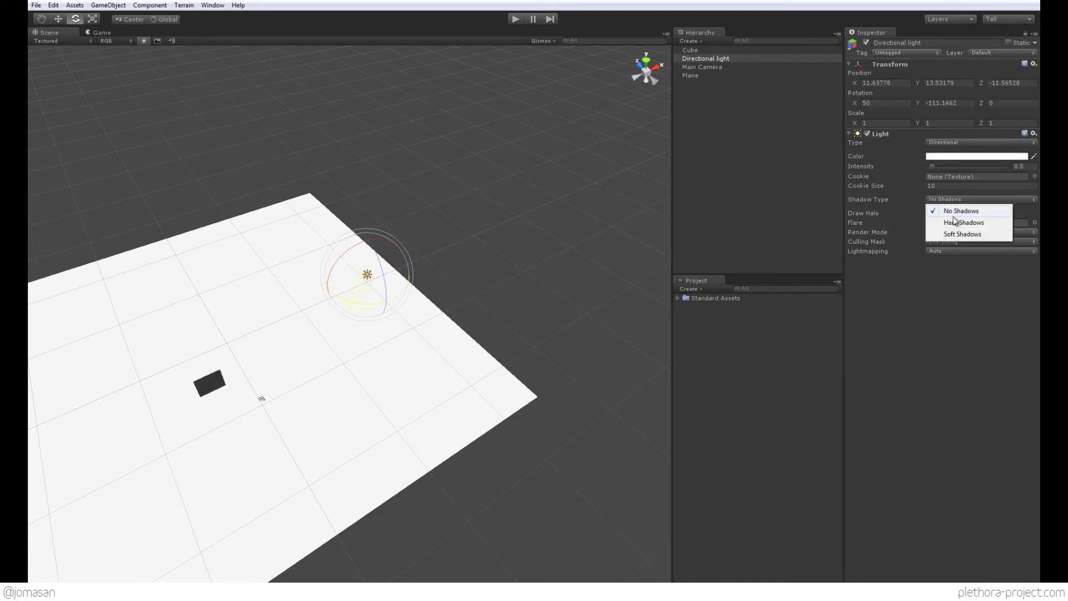
pyautogui.click(949, 219)
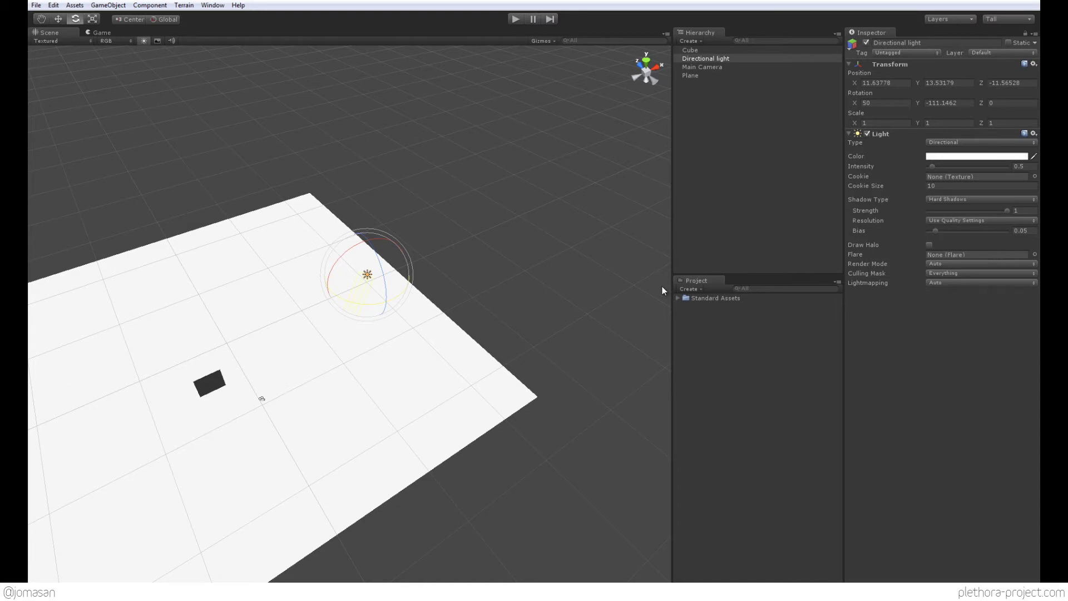
# - Move the directional light to about X -2.29, Y 9.11, Z -2.55, rotate it to about 135.8° on Y and briefly run the scene
pyautogui.keyDown('alt'); pyautogui.moveTo(568, 308); pyautogui.dragTo(397, 271); pyautogui.keyUp('alt')
pyautogui.press('w')
pyautogui.moveTo(385, 191); pyautogui.dragTo(234, 242)
pyautogui.keyDown('alt'); pyautogui.moveTo(403, 285); pyautogui.dragTo(530, 319); pyautogui.keyUp('alt')
pyautogui.press('e')
pyautogui.click(515, 19)
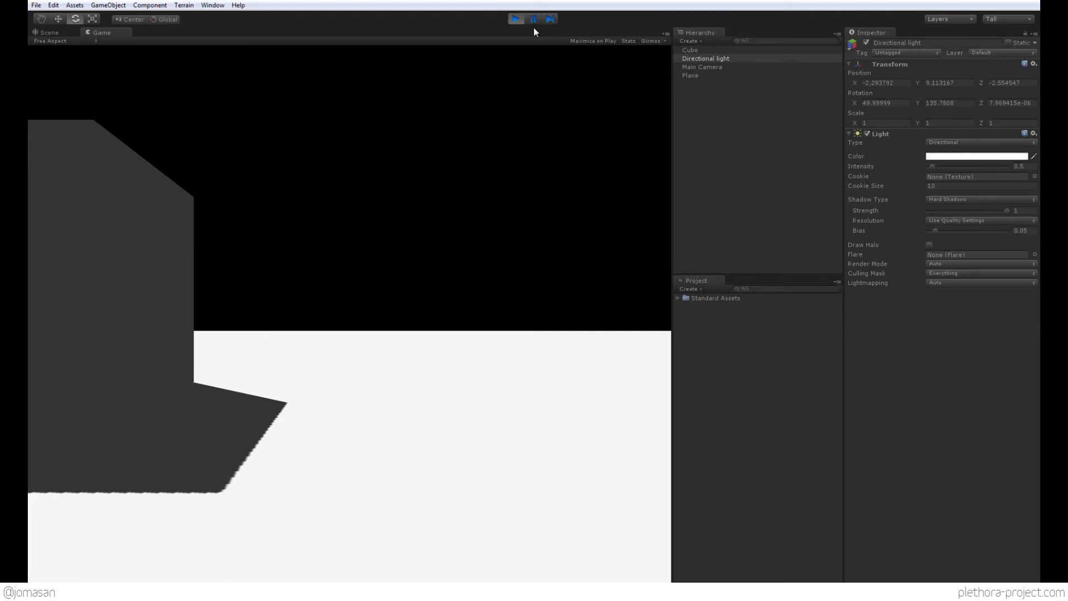
pyautogui.click(516, 19)
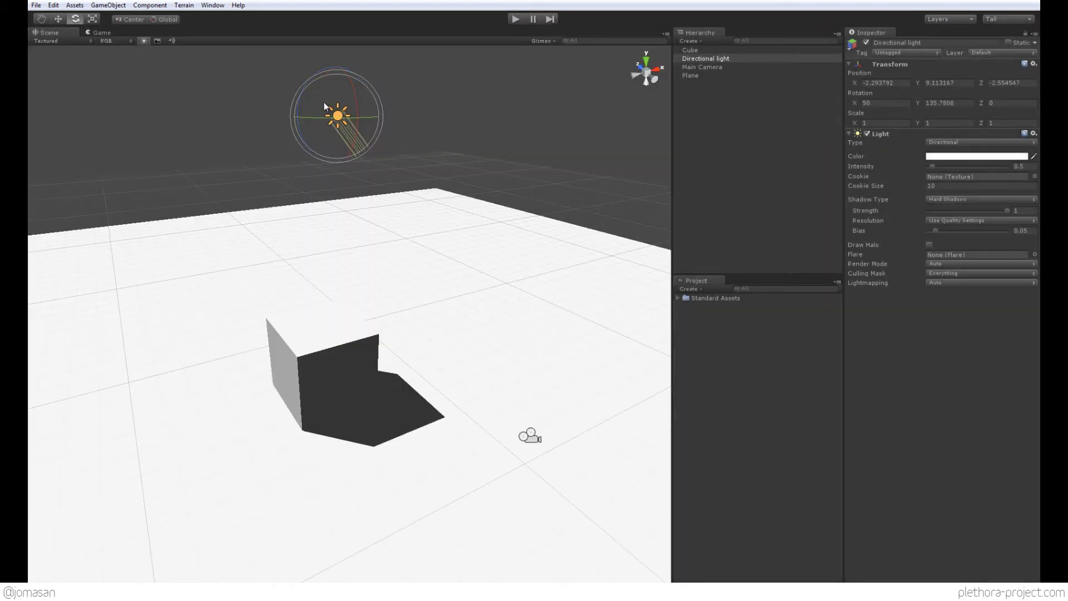
# - Move the Main Camera to about X -2.17, Z -11.18 so the whole cube and its shadow are in frame
pyautogui.keyDown('alt'); pyautogui.moveTo(324, 102); pyautogui.dragTo(231, 376); pyautogui.keyUp('alt')
pyautogui.press('e')
pyautogui.click(232, 376)
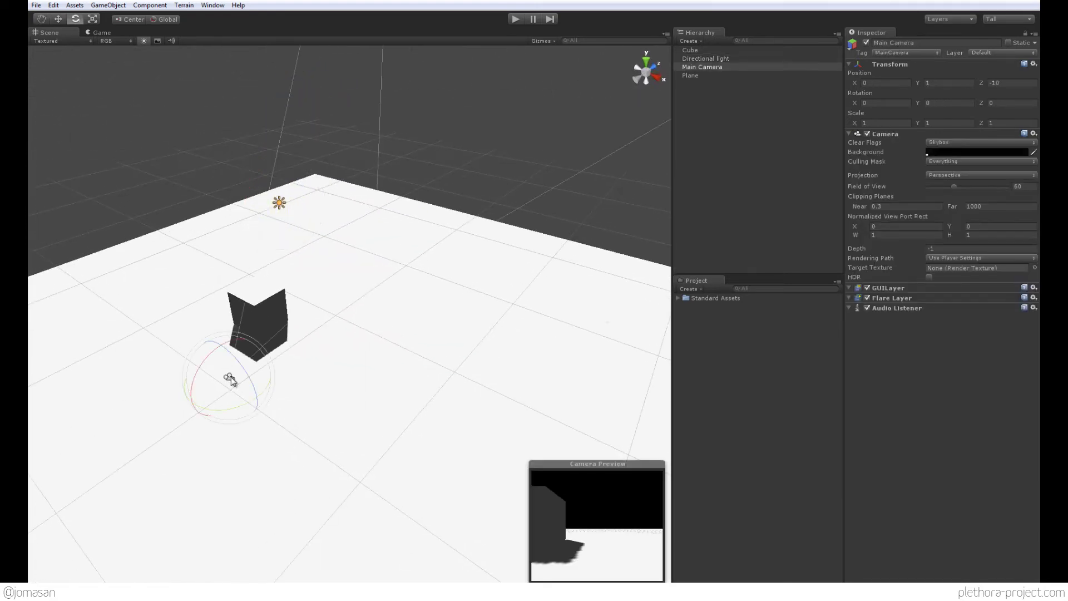
pyautogui.keyDown('alt'); pyautogui.moveTo(302, 360); pyautogui.dragTo(310, 350); pyautogui.keyUp('alt')
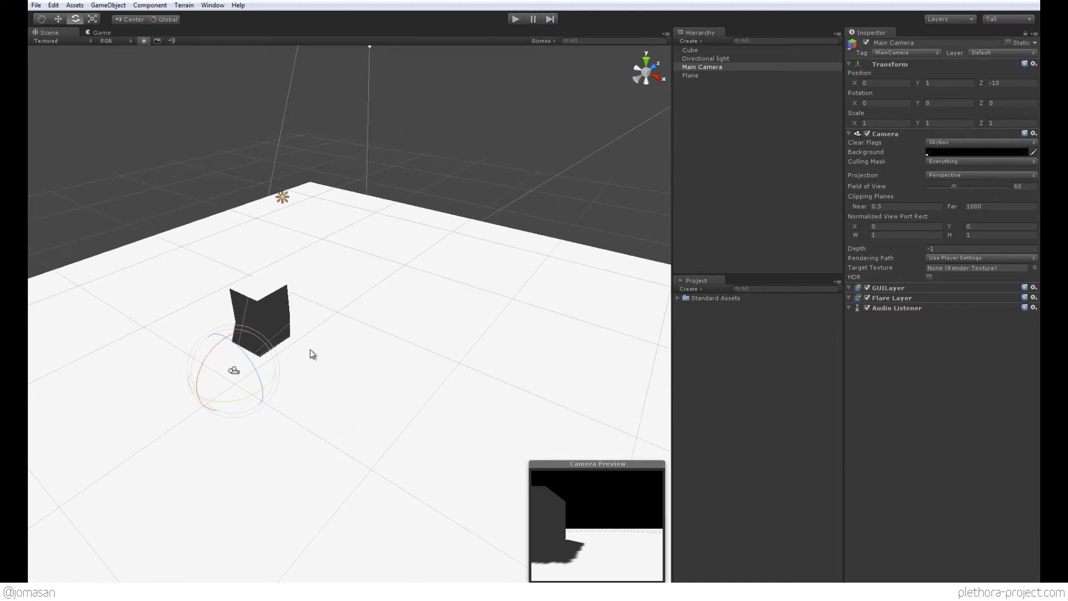
pyautogui.press('w')
pyautogui.moveTo(238, 379); pyautogui.dragTo(314, 383)
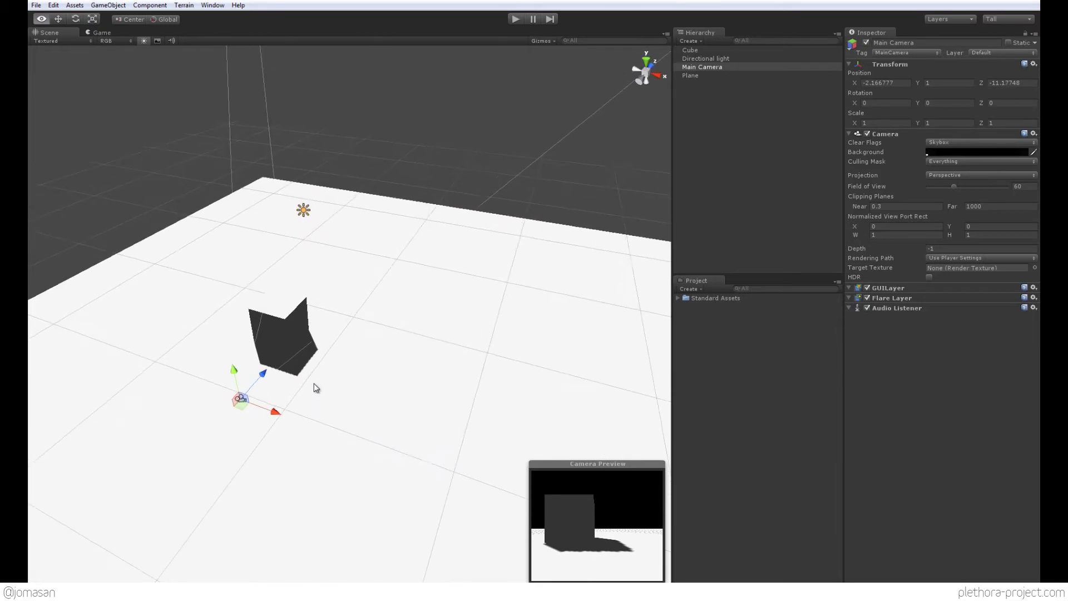
# - Rotate the directional light to about 209° on Y so the cube's shadow falls to its other side
pyautogui.click(307, 214)
pyautogui.press('e')
pyautogui.moveTo(317, 229)
pyautogui.mouseDown()
pyautogui.moveTo(298, 232)
pyautogui.moveTo(364, 213)
pyautogui.moveTo(205, 212)
pyautogui.mouseUp()
pyautogui.keyDown('alt'); pyautogui.moveTo(269, 369); pyautogui.dragTo(300, 328); pyautogui.keyUp('alt')
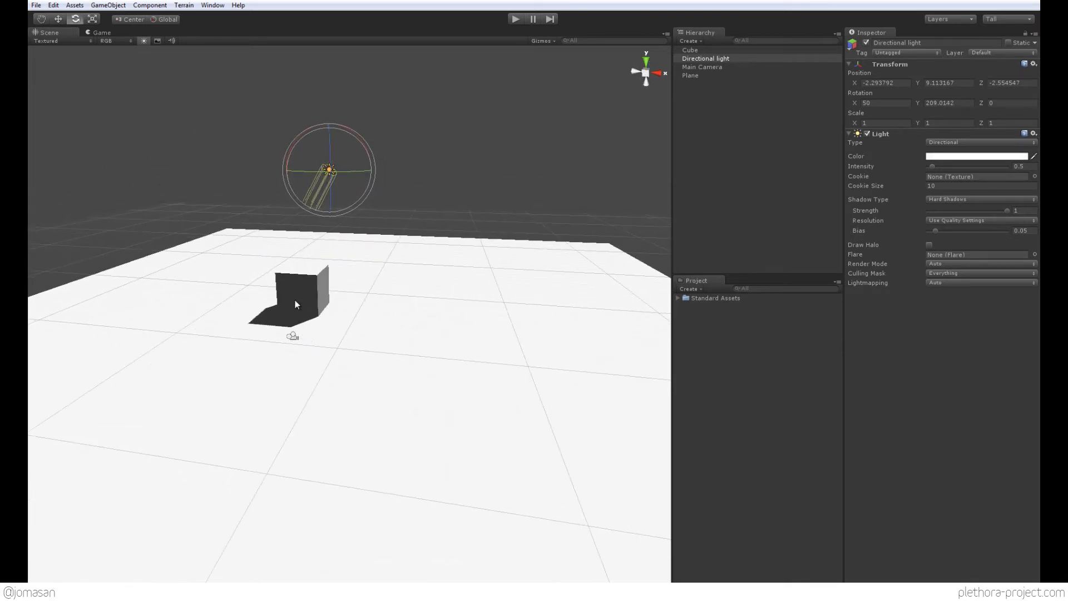
pyautogui.keyDown('alt'); pyautogui.moveTo(396, 305); pyautogui.dragTo(527, 301); pyautogui.keyUp('alt')
pyautogui.click(678, 298)
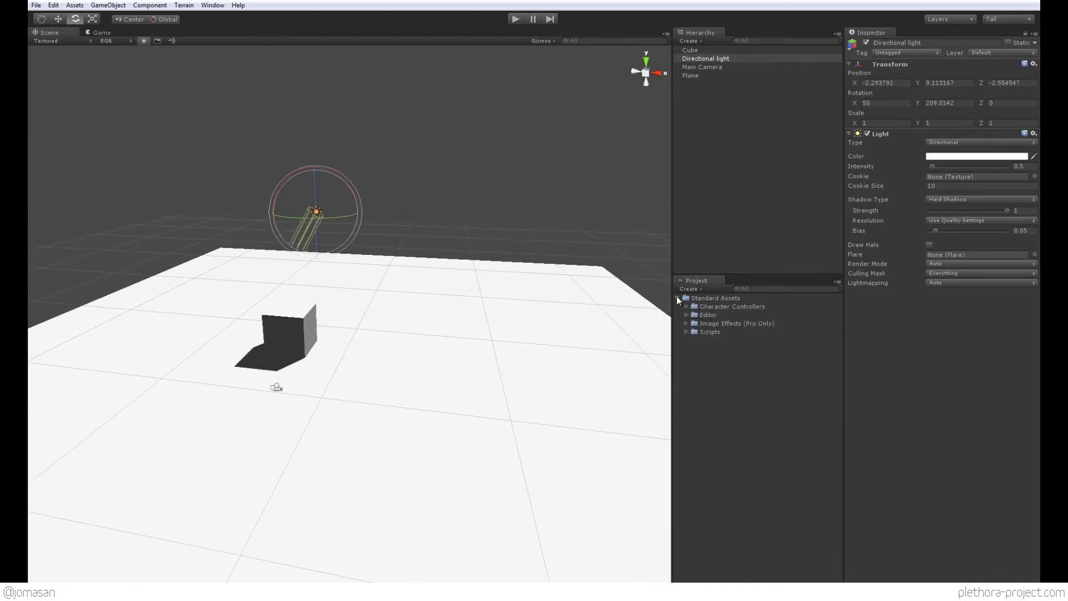
pyautogui.click(678, 298)
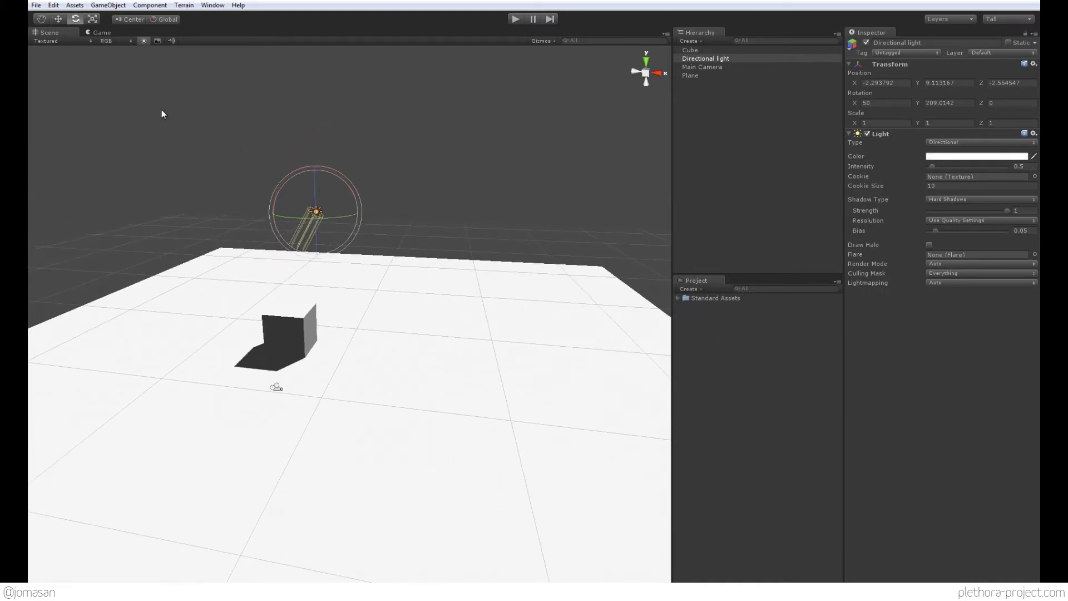
pyautogui.click(109, 5)
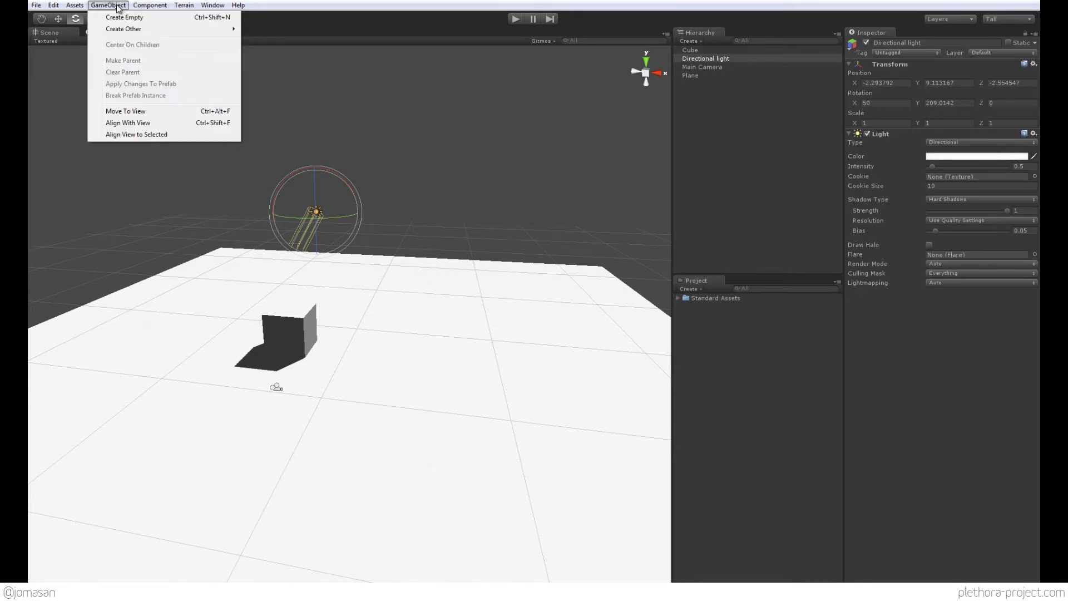
pyautogui.moveTo(75, 6)
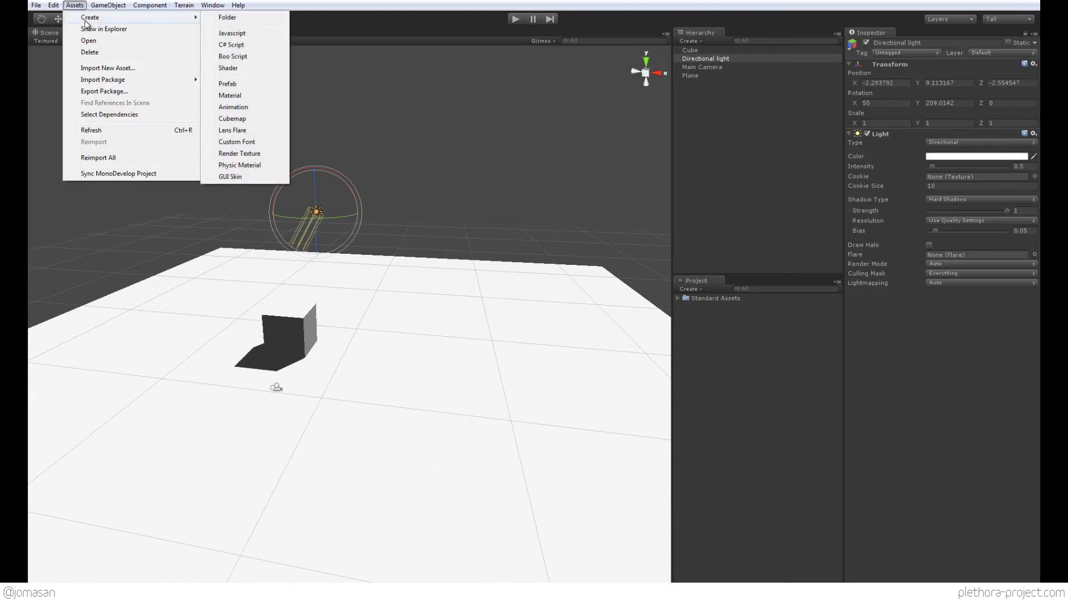
pyautogui.moveTo(131, 80)
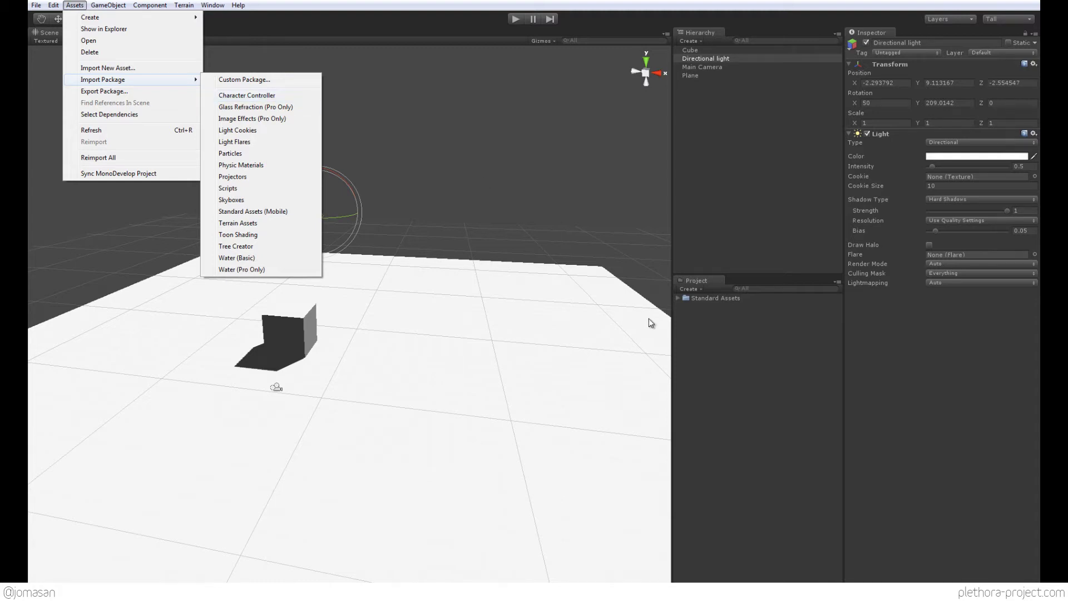
# - Add the First Person Controller from the standard Character Controllers to the plane at about X 5.33, Y 1, Z -10.22
pyautogui.click(677, 298)
pyautogui.click(686, 306)
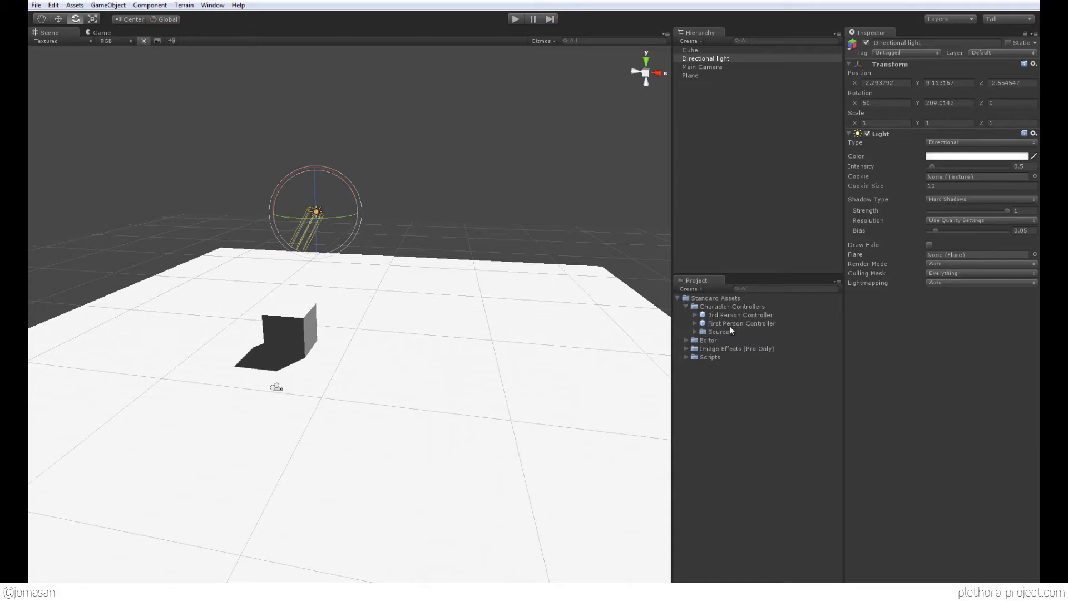
pyautogui.moveTo(729, 326); pyautogui.dragTo(306, 409)
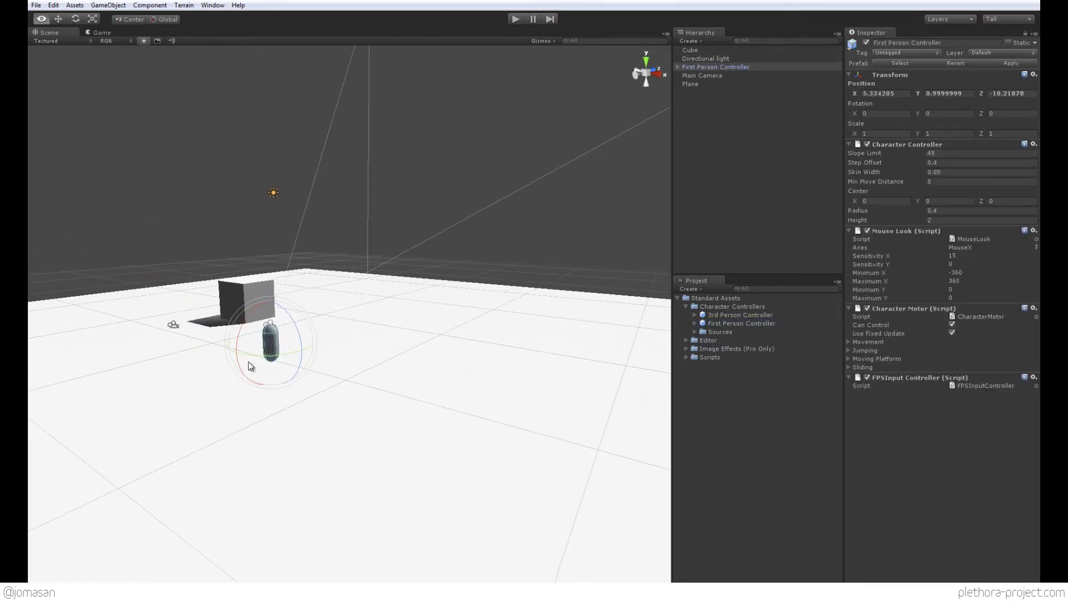
pyautogui.keyDown('alt'); pyautogui.moveTo(249, 362); pyautogui.dragTo(635, 337, button='right'); pyautogui.keyUp('alt')
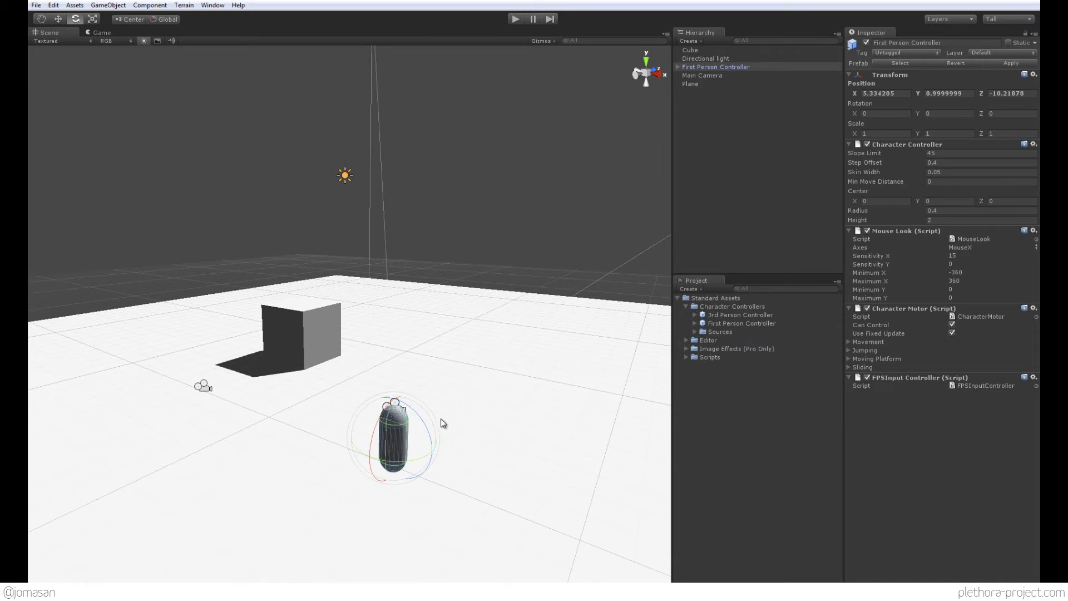
pyautogui.keyDown('alt'); pyautogui.moveTo(420, 398); pyautogui.dragTo(405, 389); pyautogui.keyUp('alt')
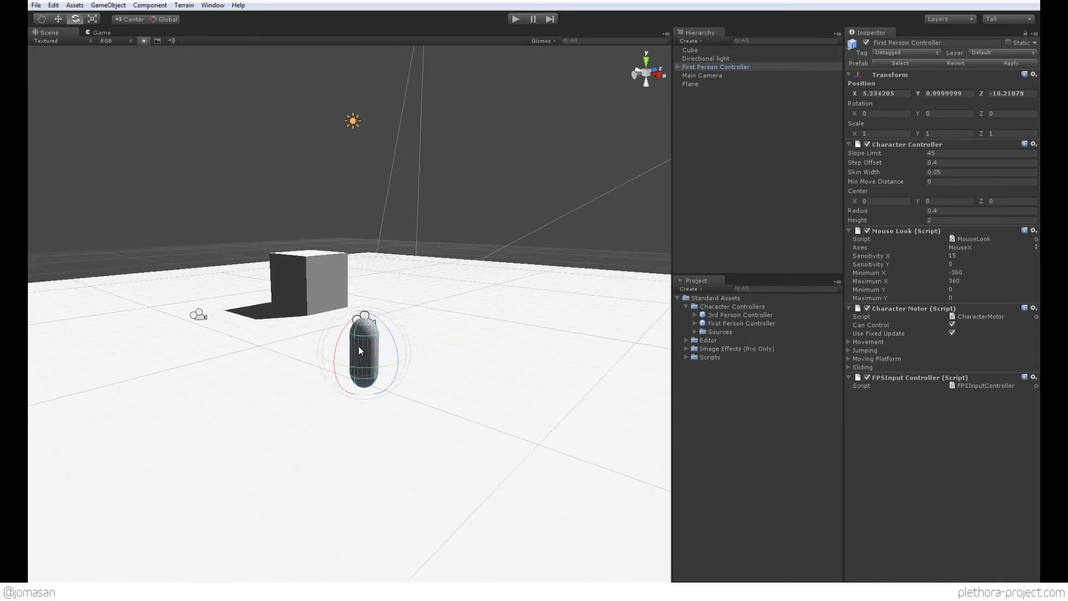
pyautogui.keyDown('alt'); pyautogui.moveTo(359, 350); pyautogui.dragTo(337, 356); pyautogui.keyUp('alt')
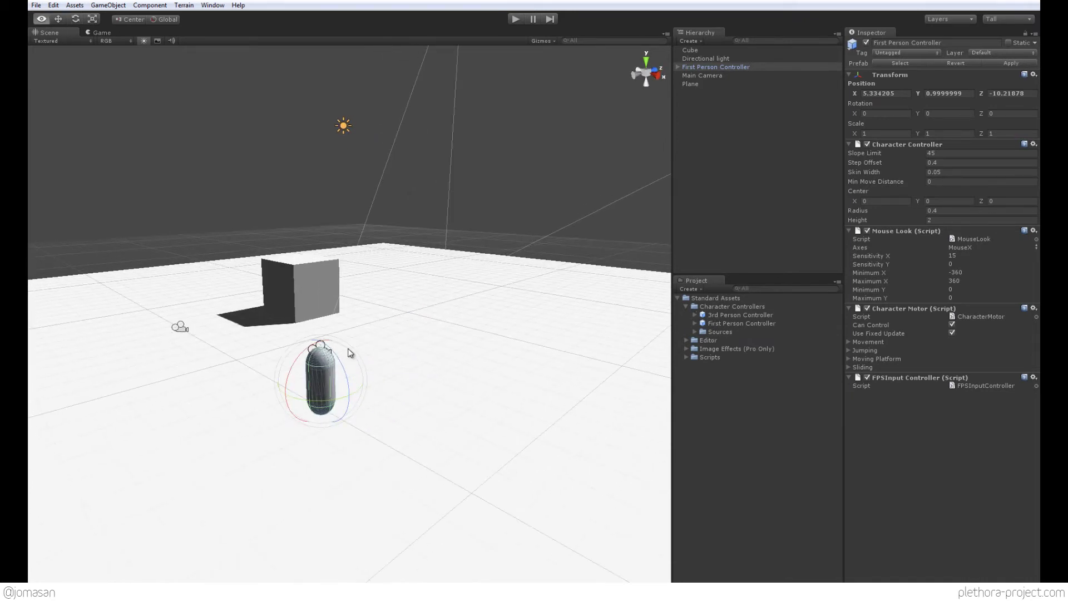
# - Examine the First Person Controller's Graphics and Main Camera child objects and their components, dismissing the Windows colour scheme prompt
pyautogui.click(677, 67)
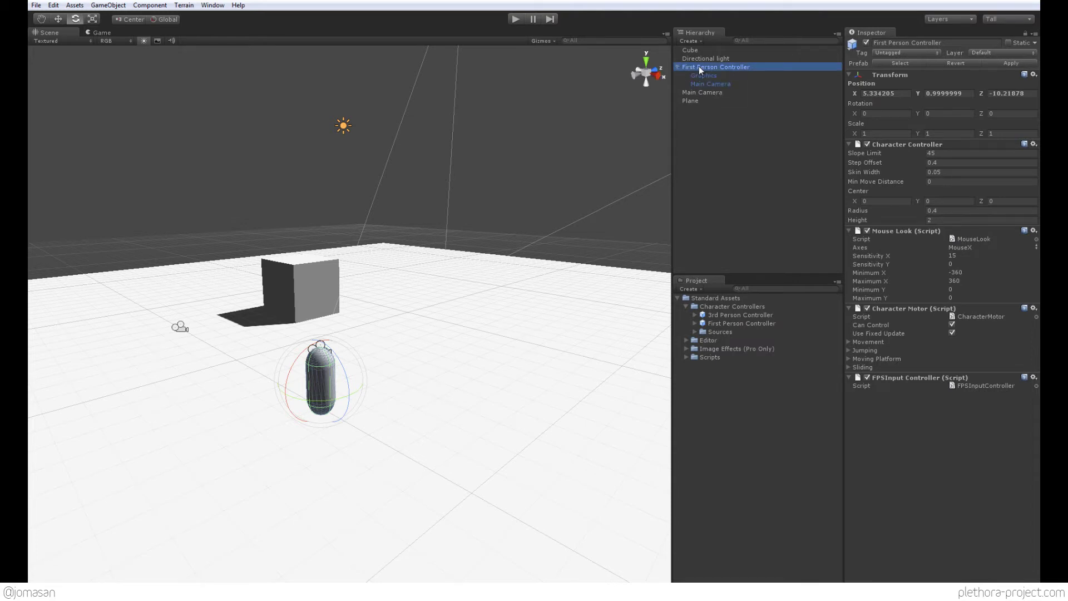
pyautogui.click(702, 75)
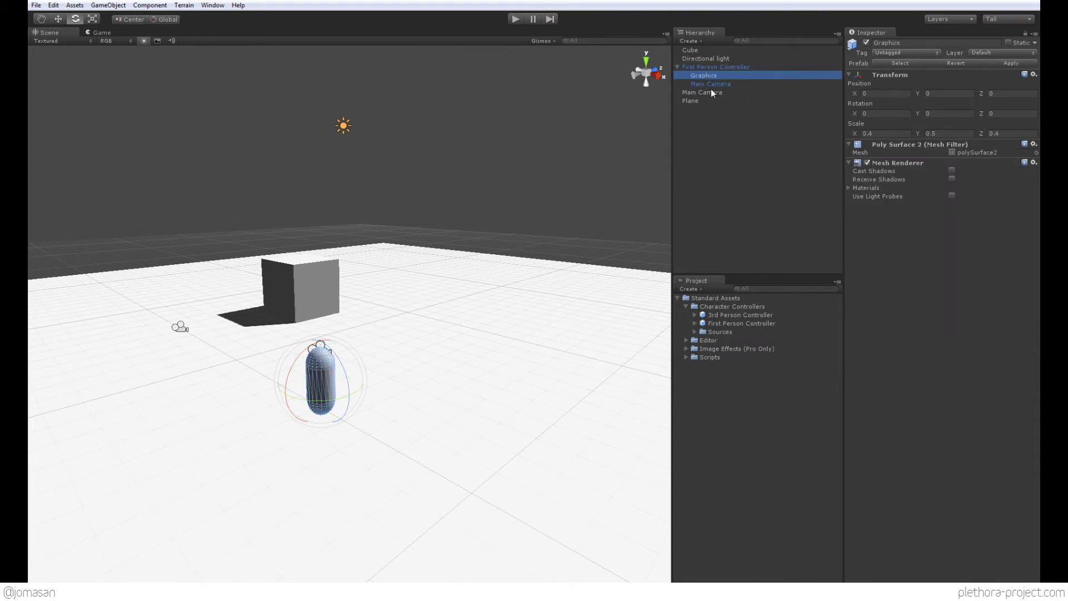
pyautogui.click(710, 85)
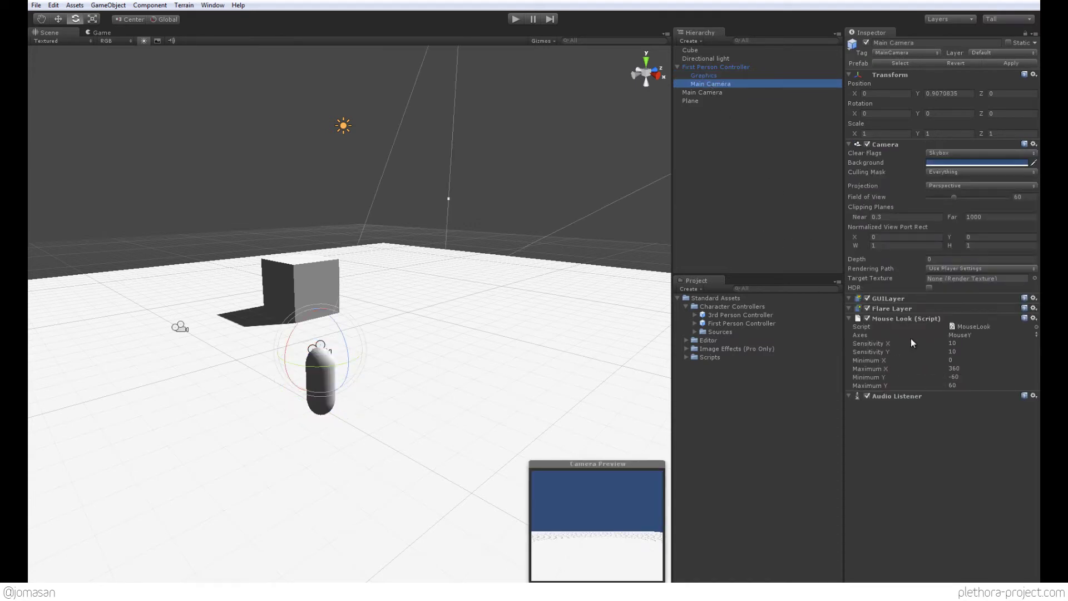
pyautogui.click(848, 319)
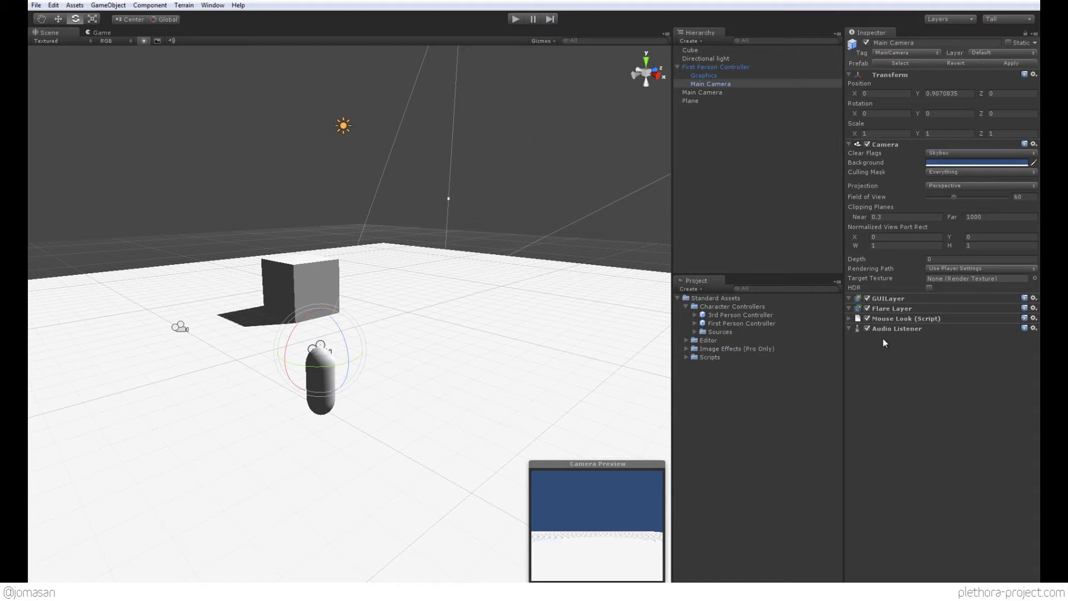
pyautogui.click(720, 78)
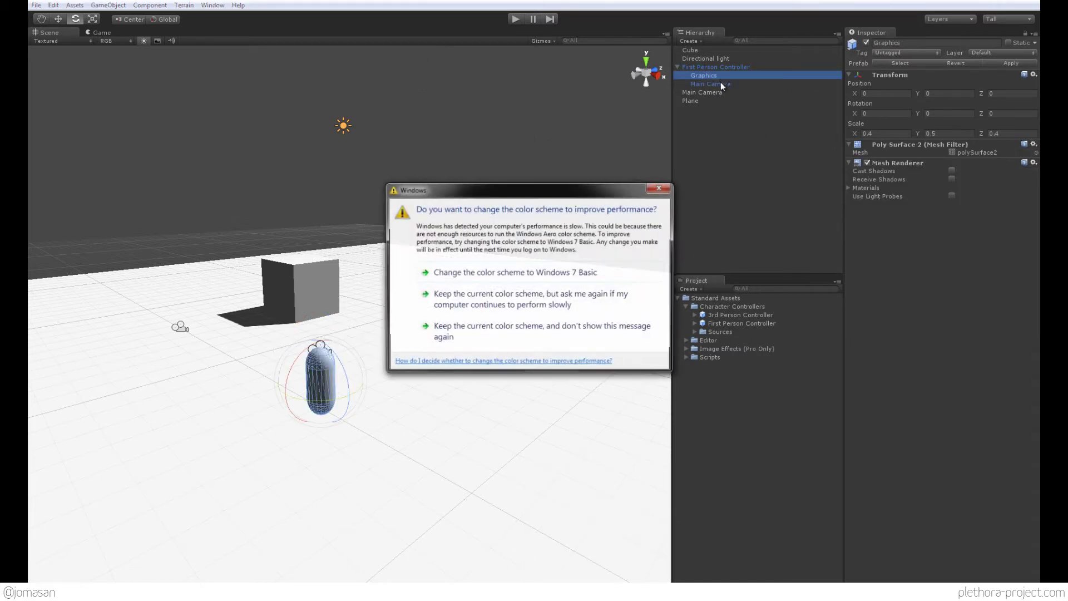
pyautogui.click(666, 184)
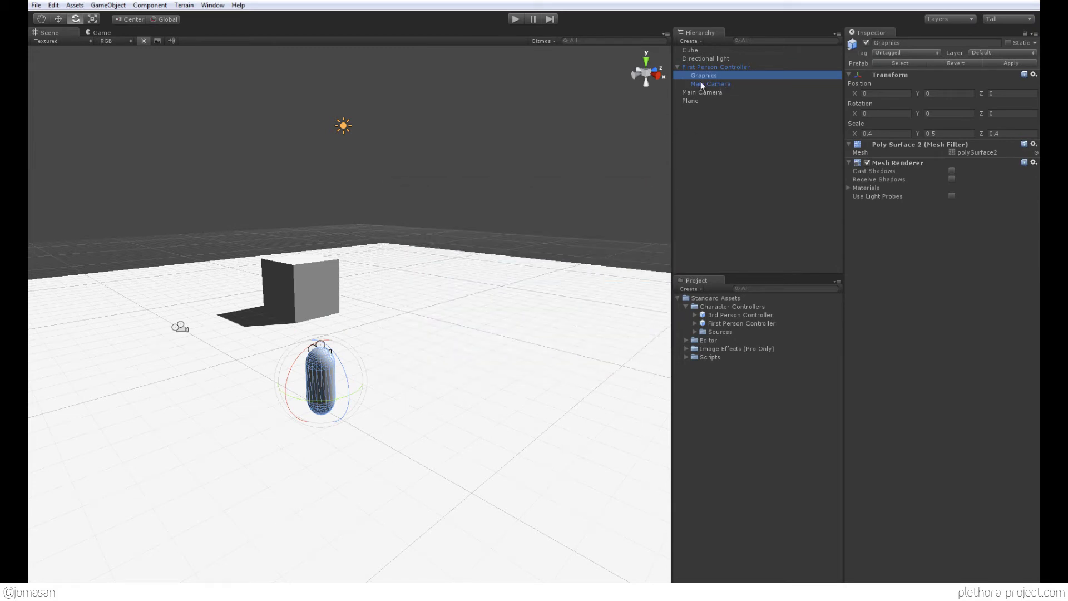
pyautogui.click(700, 83)
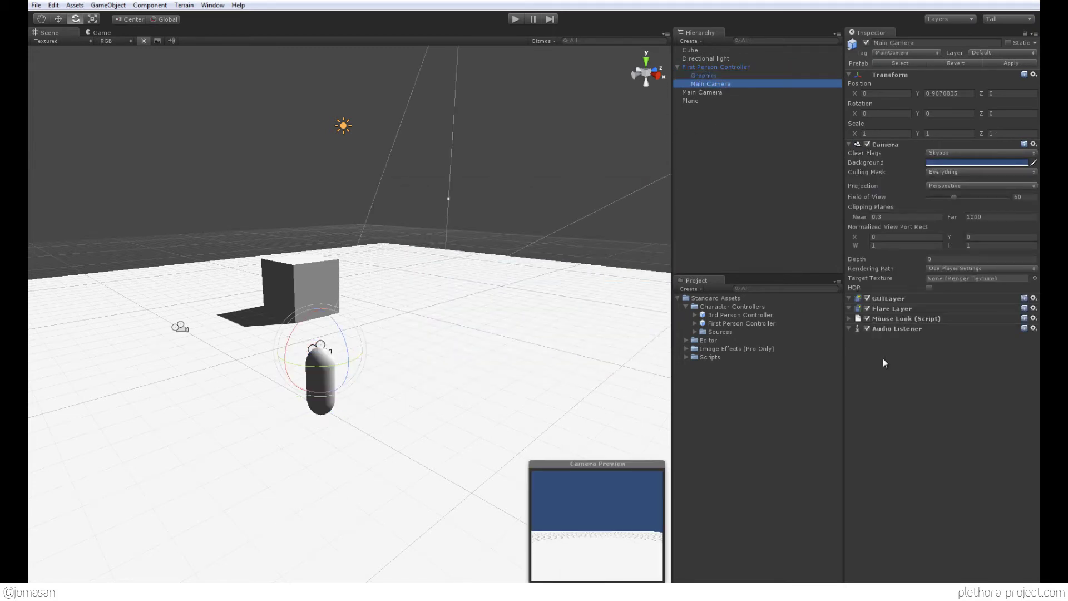
pyautogui.click(712, 74)
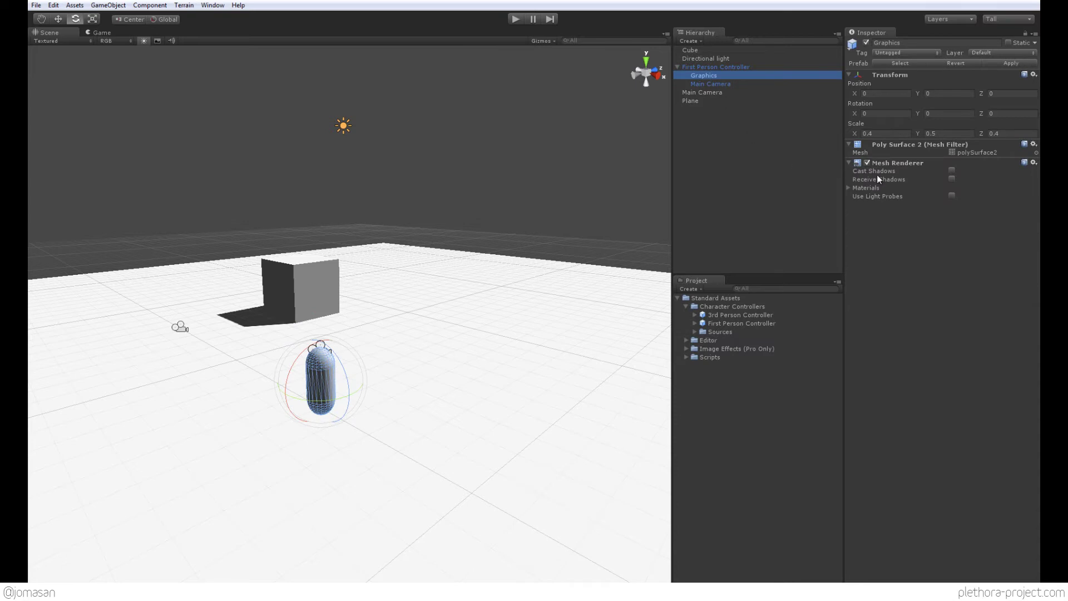
# - Set the background colour of the First Person Controller's own Main Camera to black
pyautogui.click(712, 83)
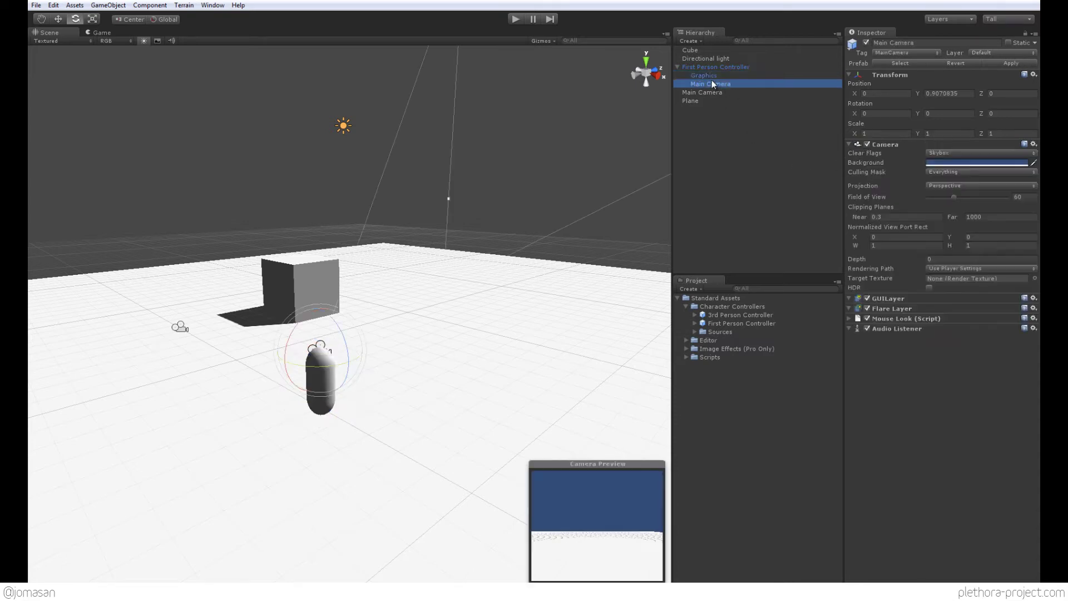
pyautogui.click(940, 162)
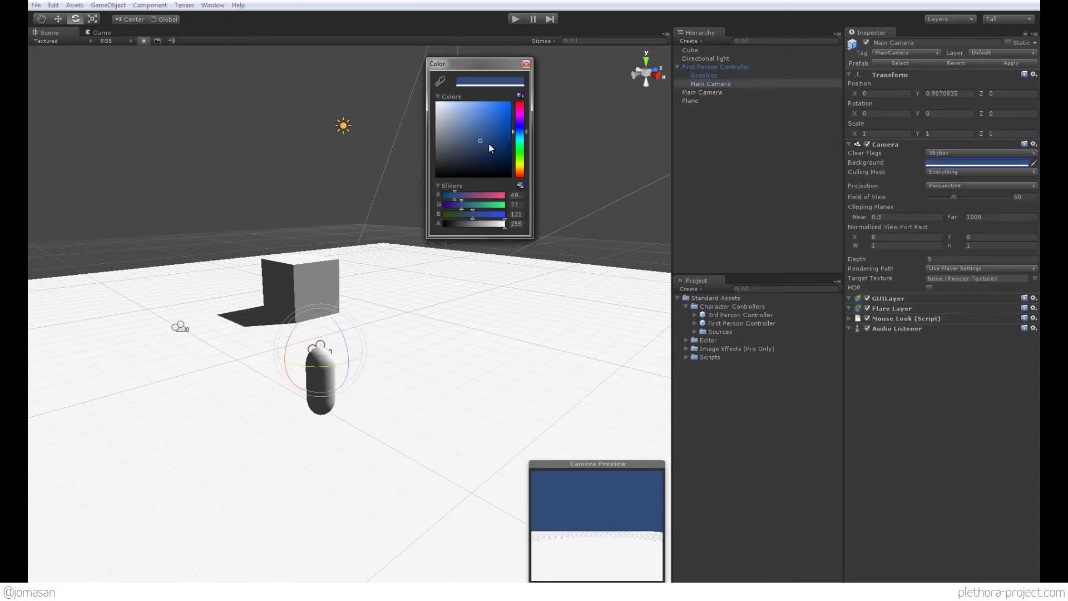
pyautogui.moveTo(495, 148); pyautogui.dragTo(424, 189)
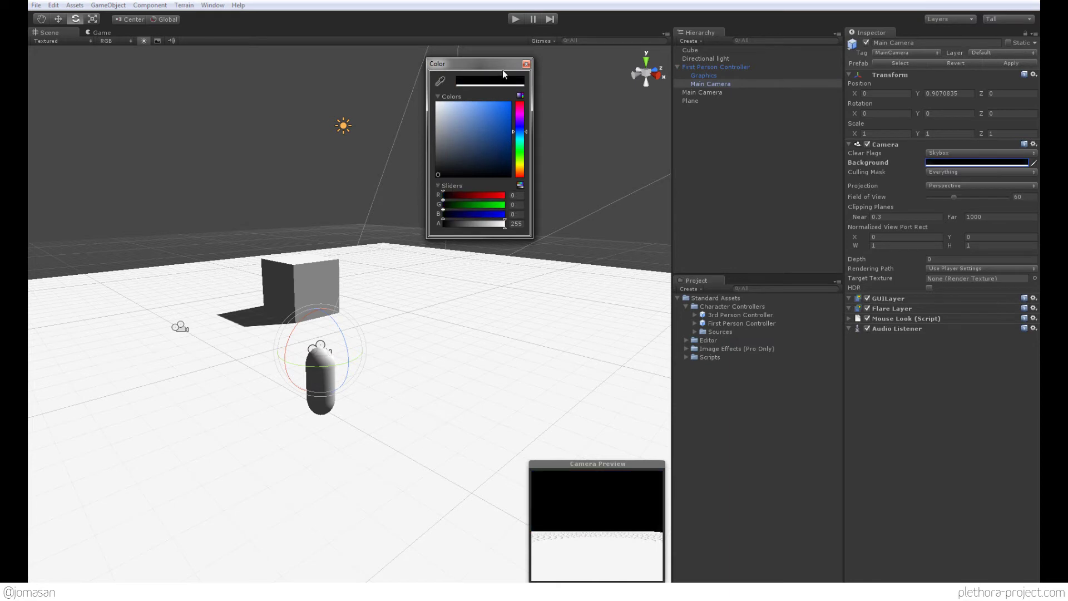
# - Close the colour picker and compare the scene's standalone Main Camera with the First Person Controller and its own camera
pyautogui.click(526, 63)
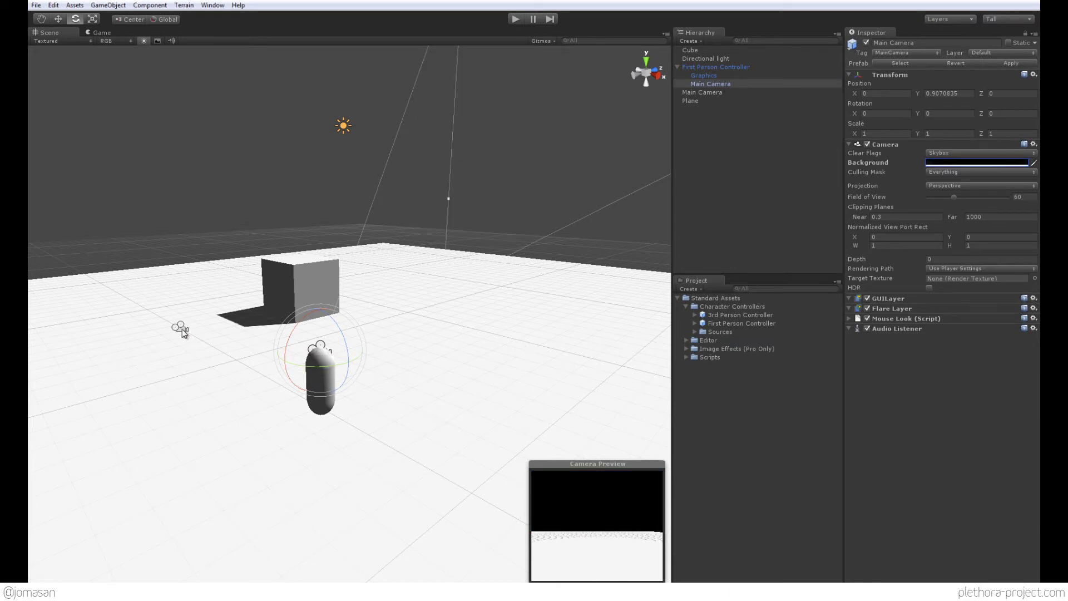
pyautogui.click(182, 329)
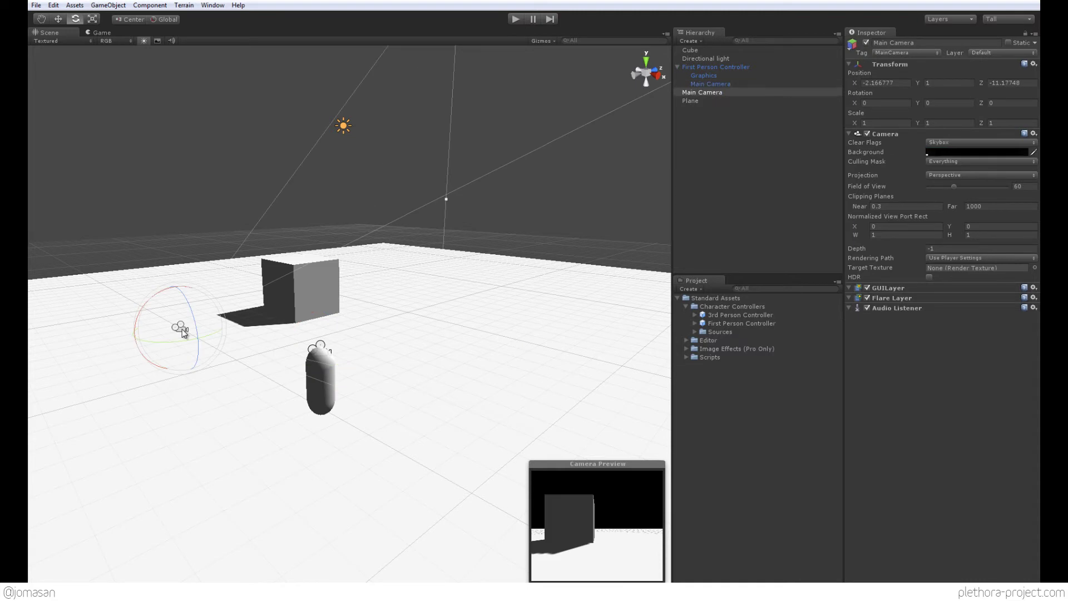
pyautogui.click(323, 345)
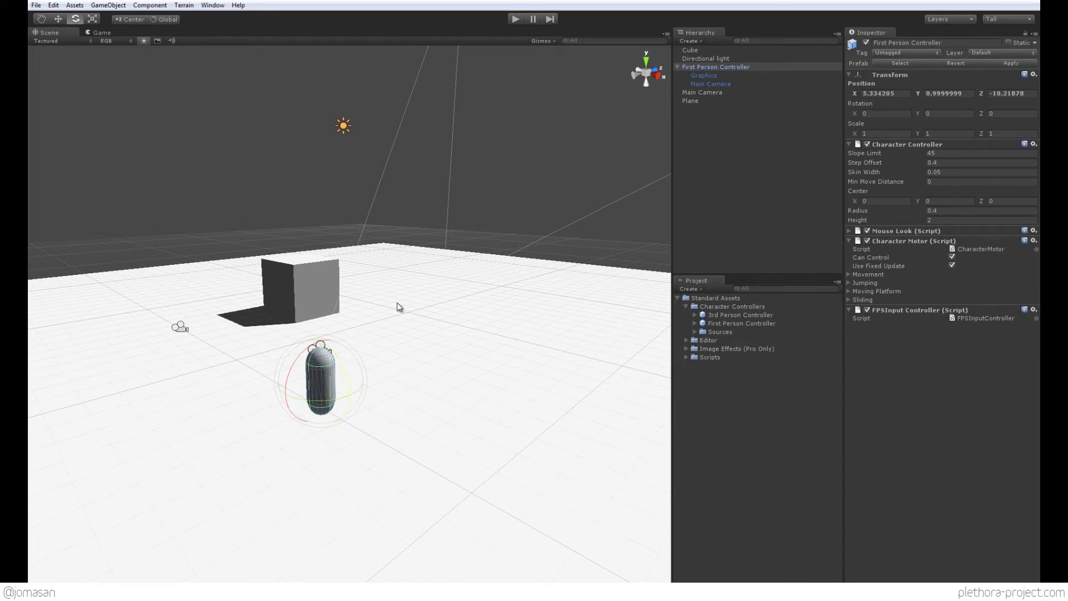
pyautogui.click(534, 210)
pyautogui.click(325, 347)
pyautogui.click(710, 83)
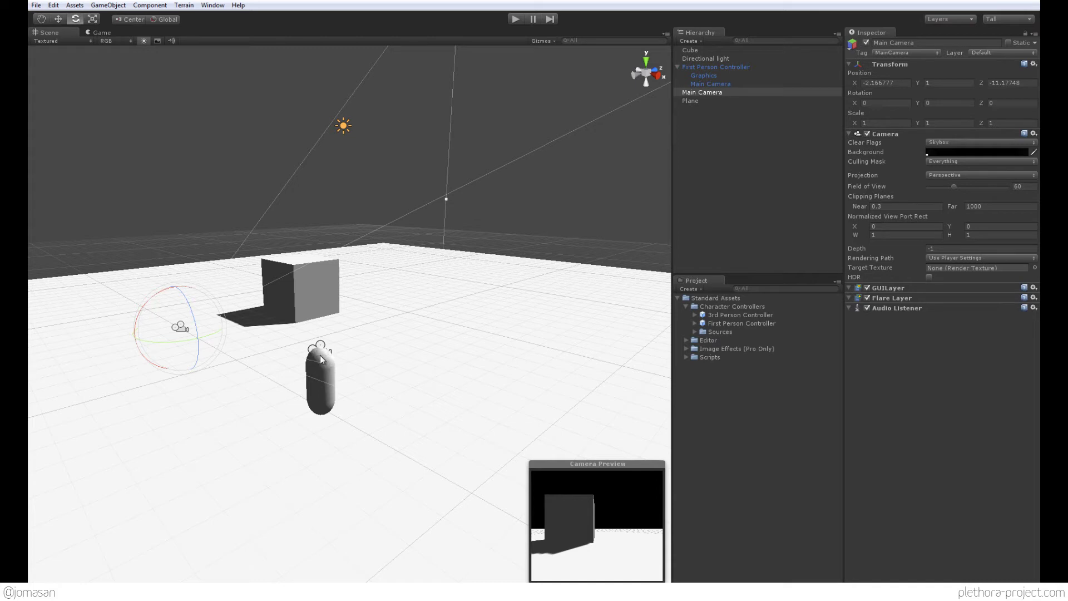
# - Play the scene, walk the first-person controller around the cube while looking in all directions, and stop play mode
pyautogui.click(513, 20)
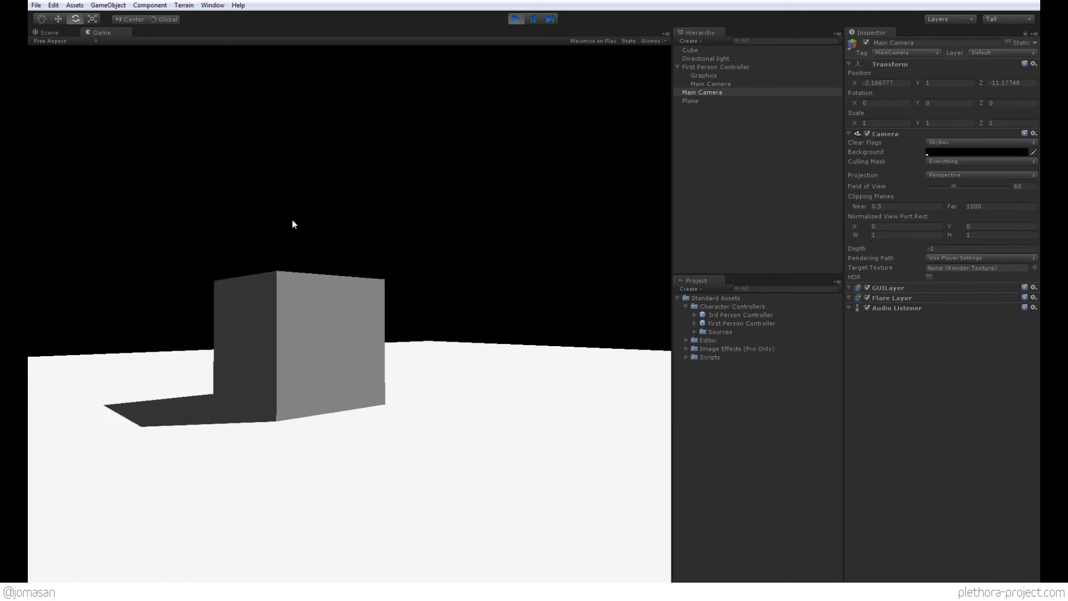
pyautogui.press('w')
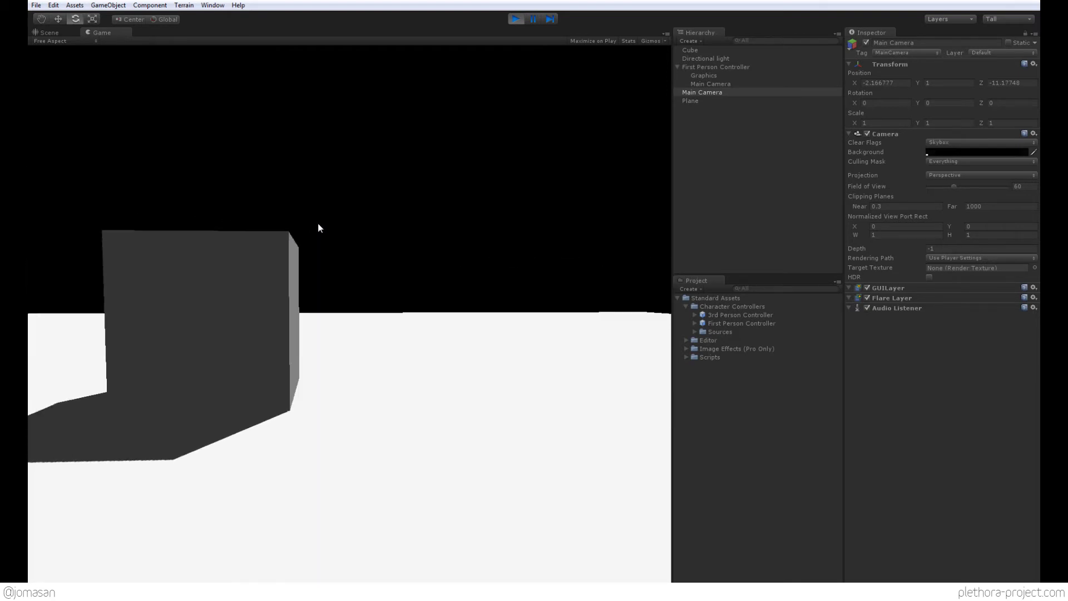
pyautogui.press('a')
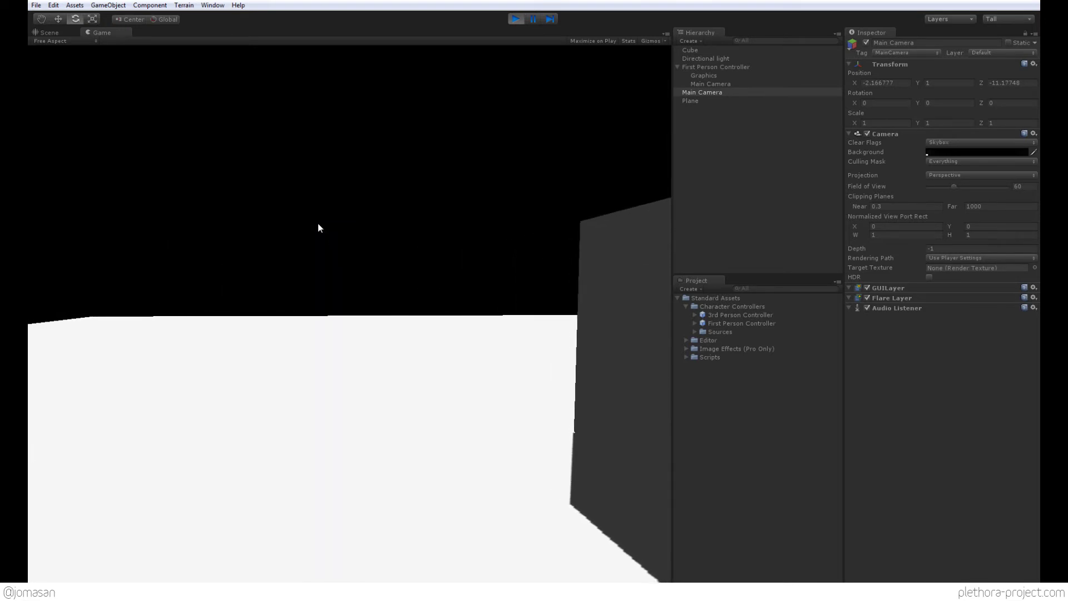
pyautogui.press('w')
pyautogui.press('w')
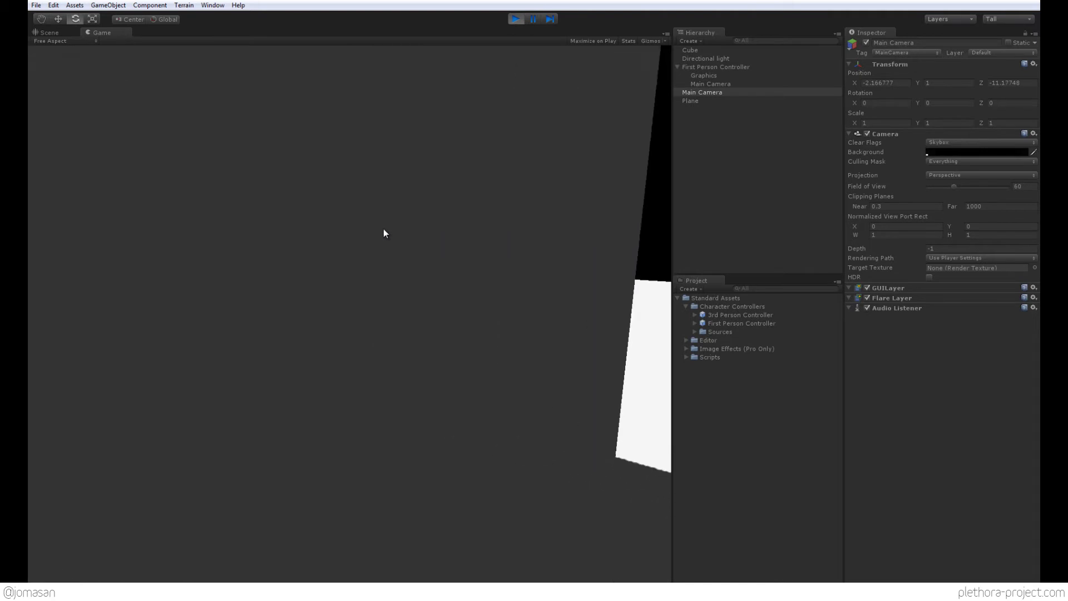
pyautogui.press('s')
pyautogui.press('d')
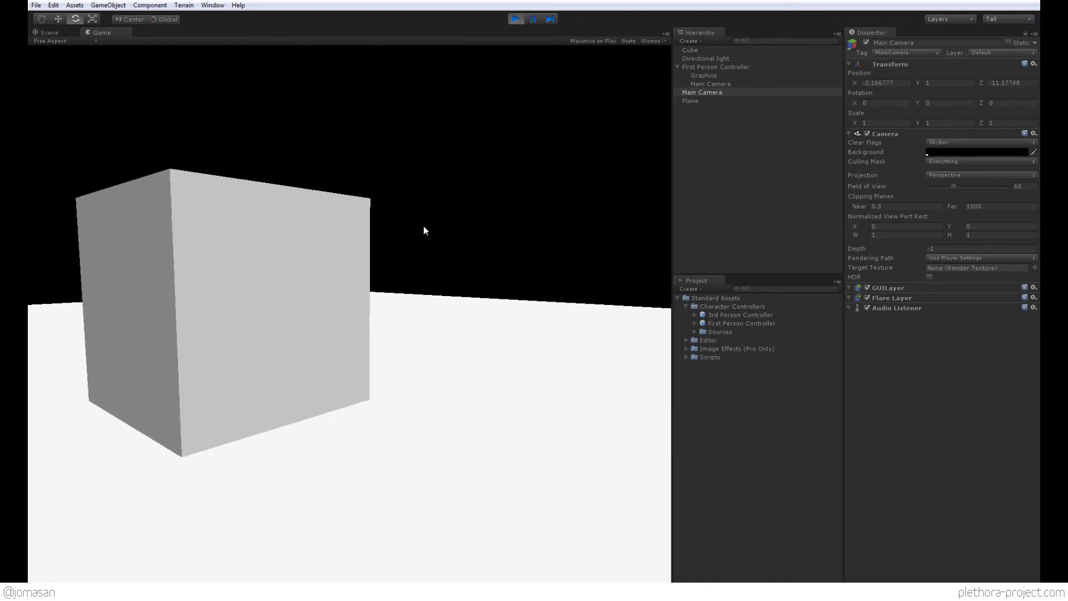
pyautogui.press('w')
pyautogui.press('s')
pyautogui.press('d')
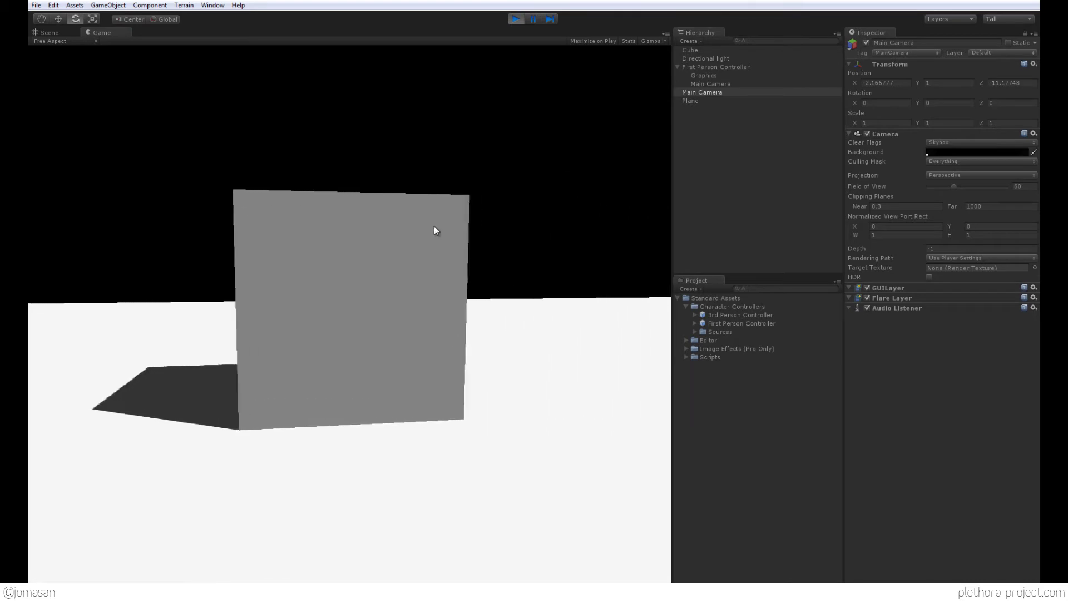
pyautogui.press('w')
pyautogui.press('a')
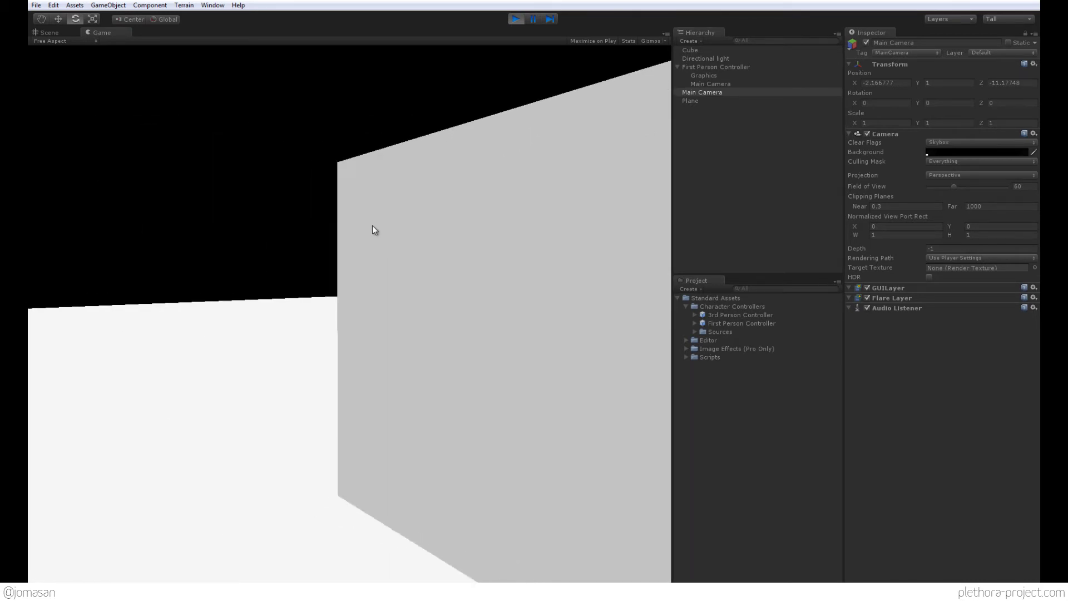
pyautogui.press('w')
pyautogui.press('w')
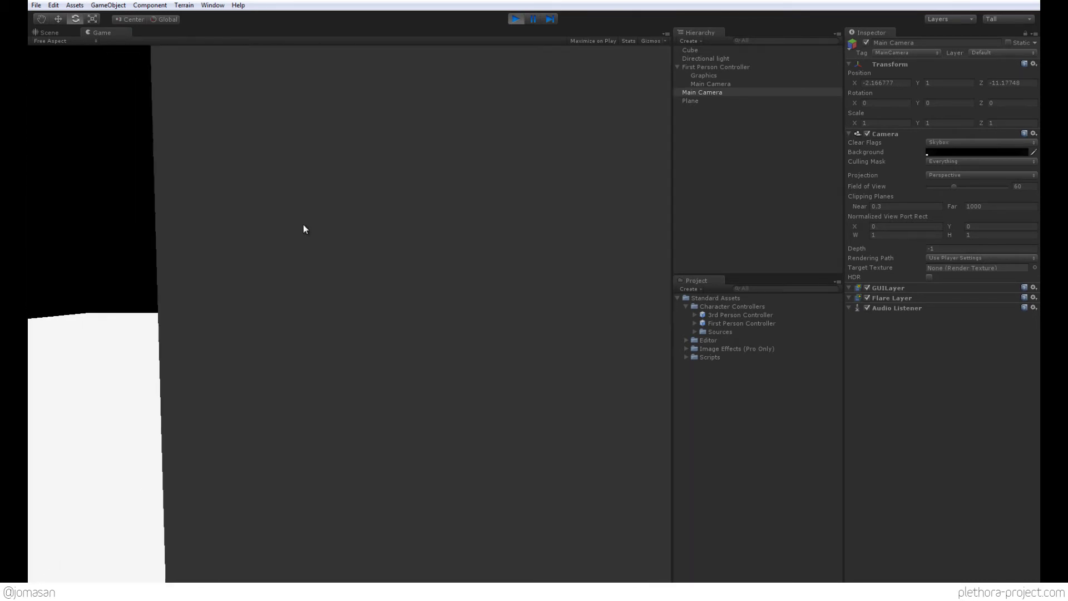
pyautogui.press('s')
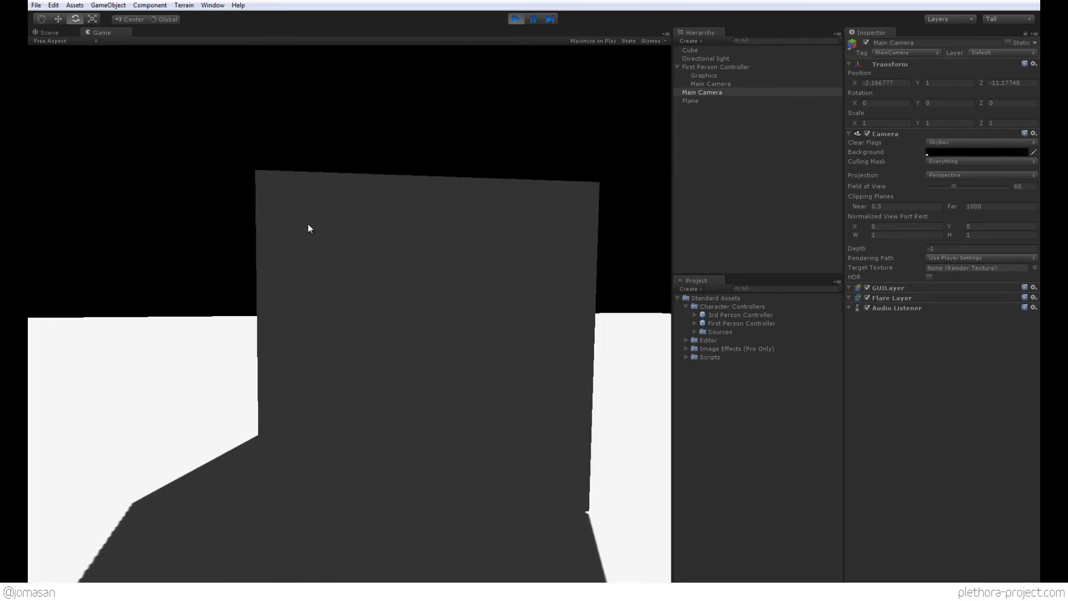
pyautogui.press('w')
pyautogui.press('s')
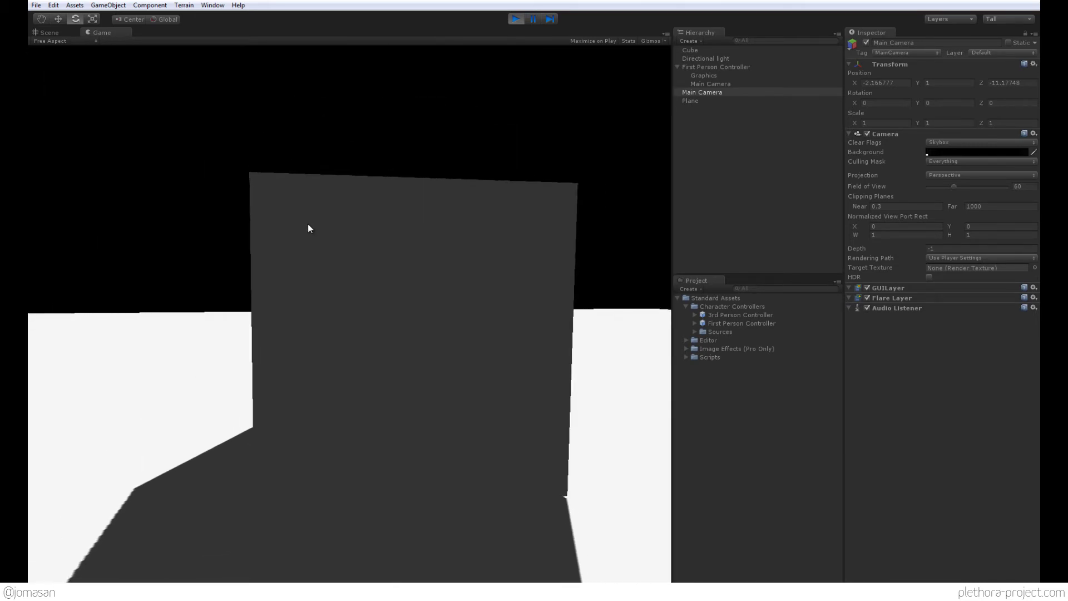
pyautogui.press('d')
pyautogui.press('d')
pyautogui.press('w')
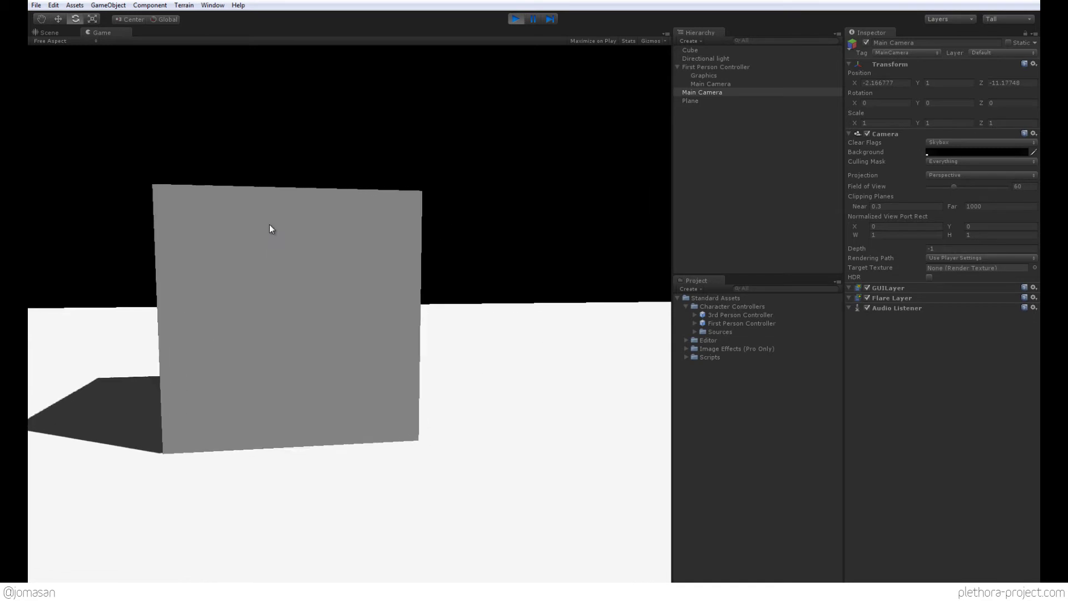
pyautogui.press('s')
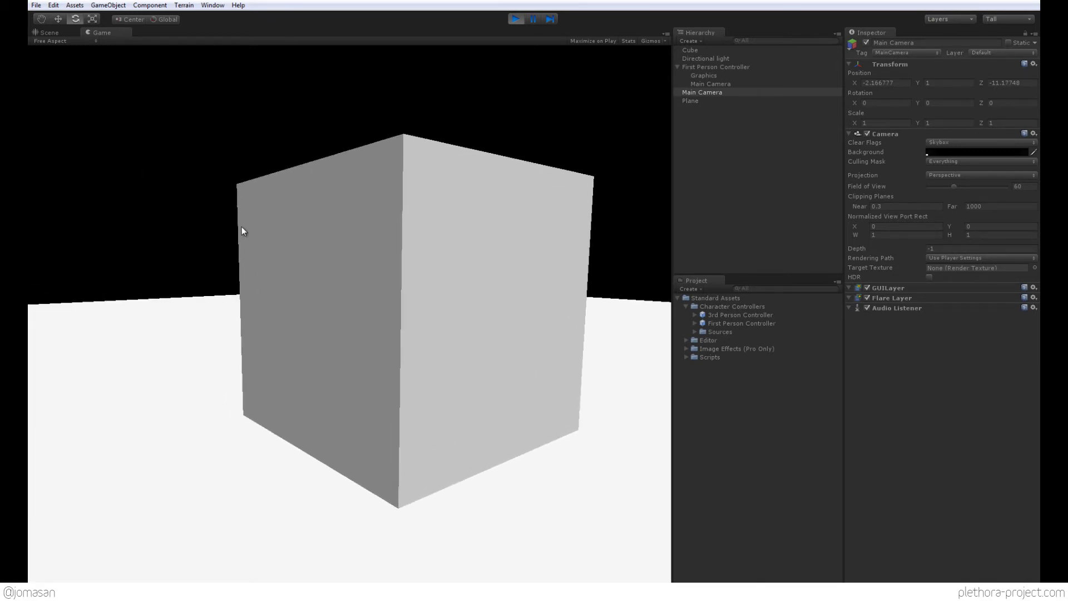
pyautogui.press('d')
pyautogui.press('w')
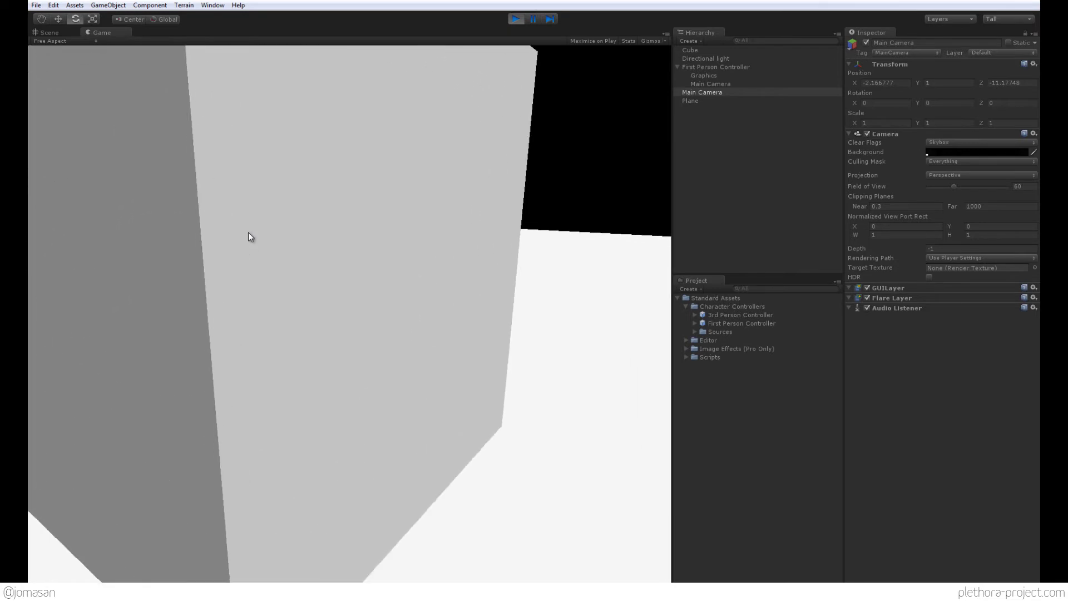
pyautogui.press('s')
pyautogui.press('a')
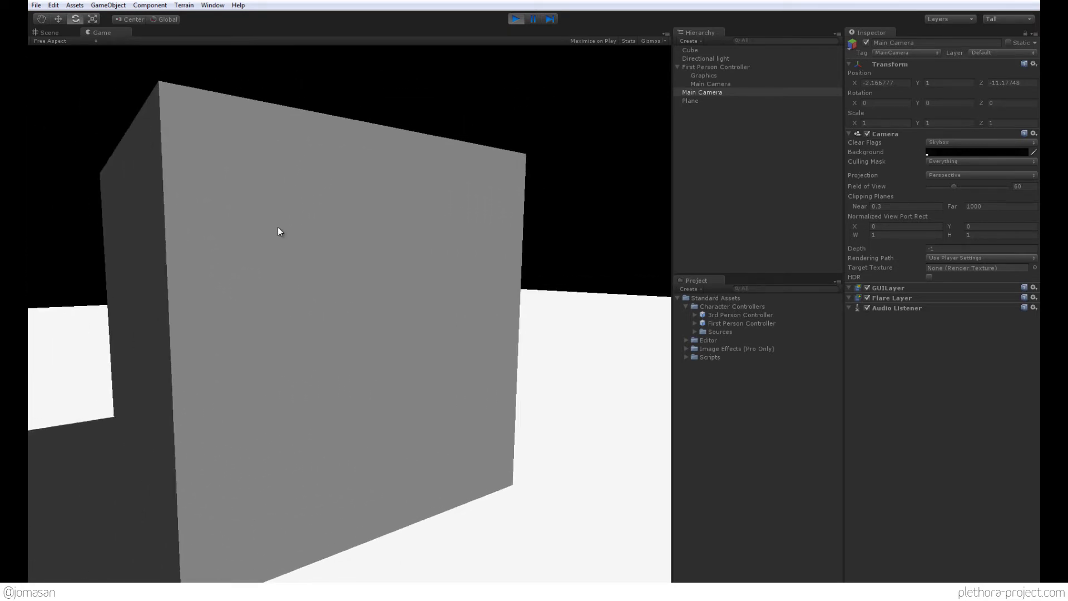
pyautogui.press('w')
pyautogui.press('s')
pyautogui.press('a')
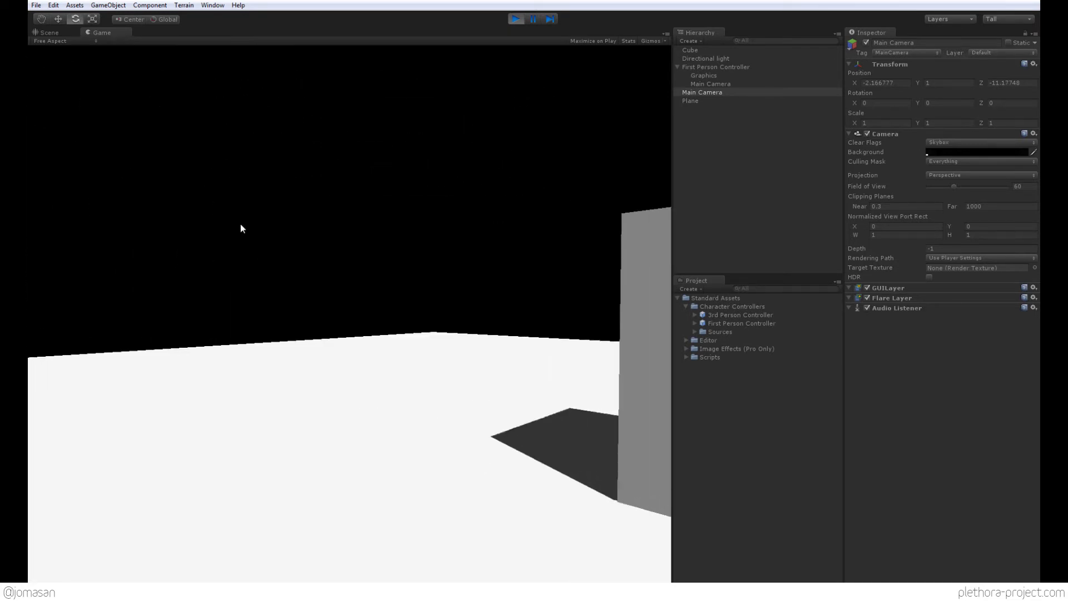
pyautogui.press('w')
pyautogui.press('d')
pyautogui.press('s')
pyautogui.press('a')
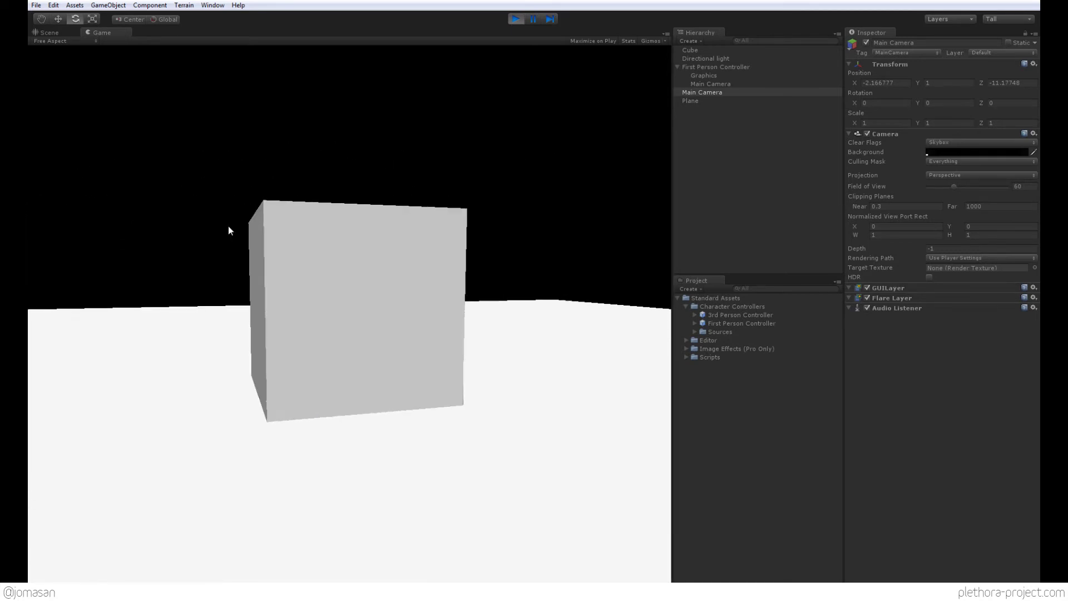
pyautogui.press('w')
pyautogui.press('a')
pyautogui.press('w')
pyautogui.press('s')
pyautogui.press('d')
pyautogui.press('a')
pyautogui.press('a')
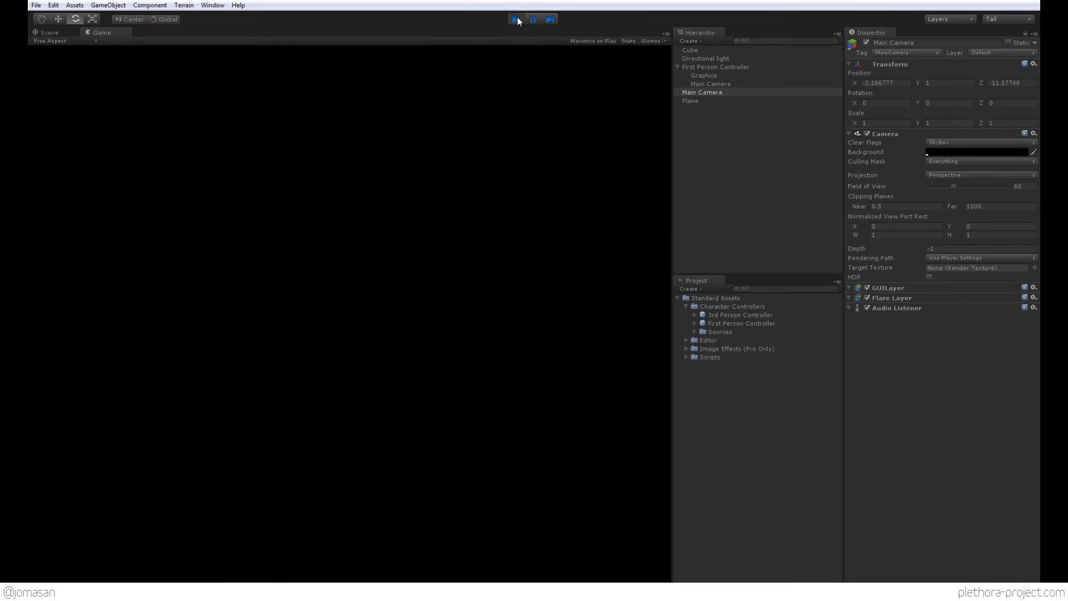
pyautogui.click(516, 20)
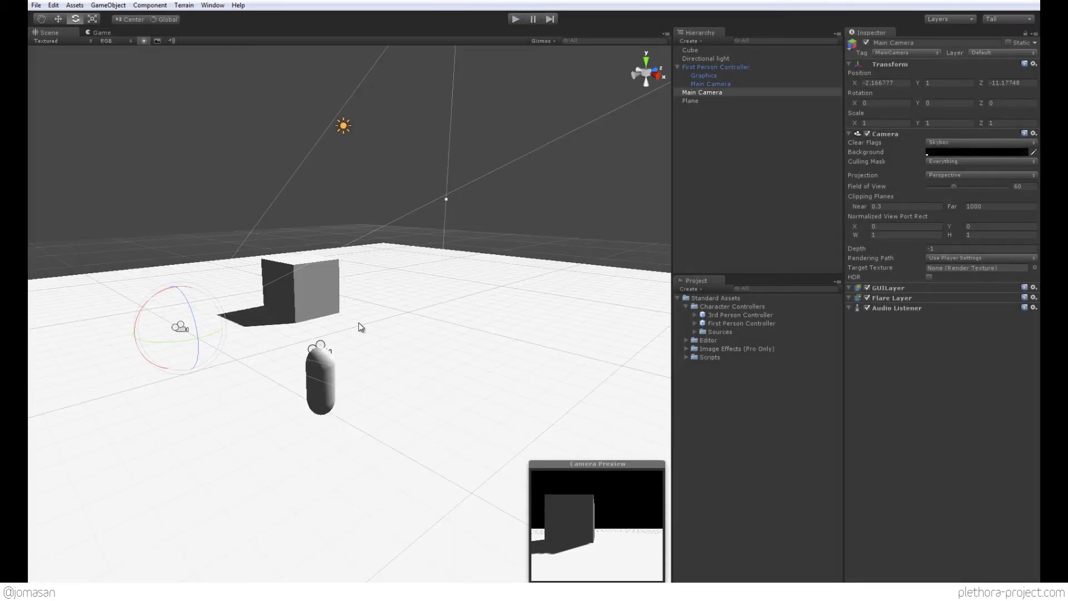
# - Collapse the Standard Assets folder and create a new project folder named Scripts
pyautogui.click(709, 84)
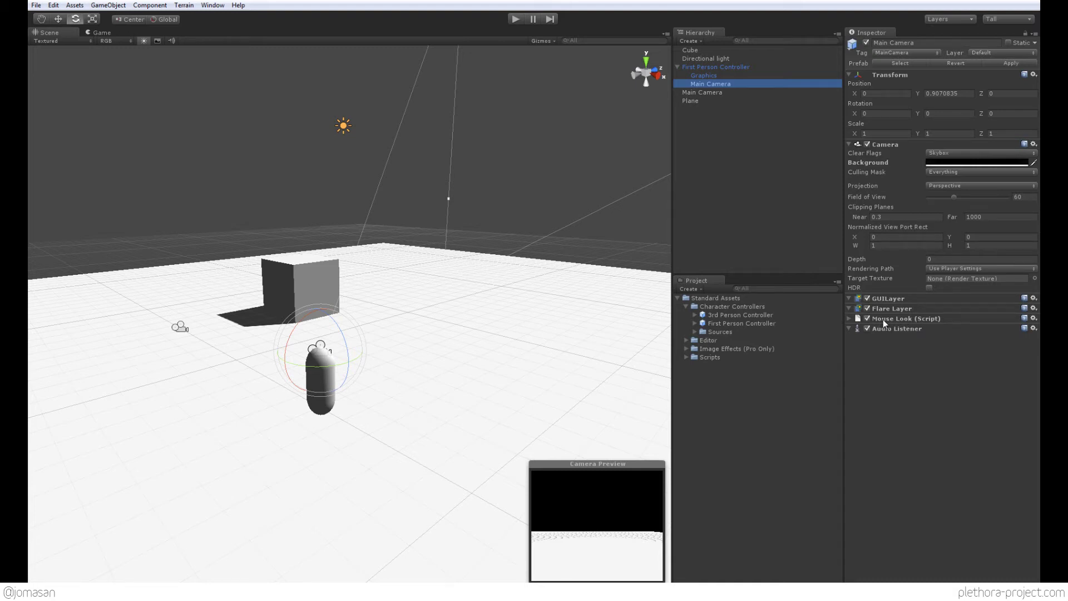
pyautogui.click(685, 305)
pyautogui.click(679, 298)
pyautogui.rightClick(702, 330)
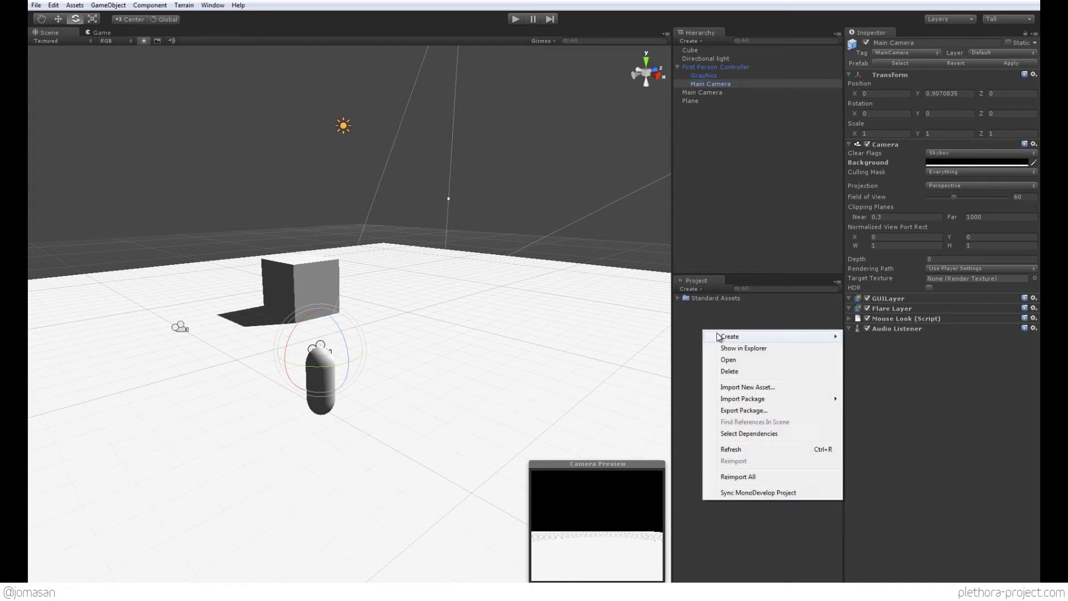
pyautogui.moveTo(726, 338)
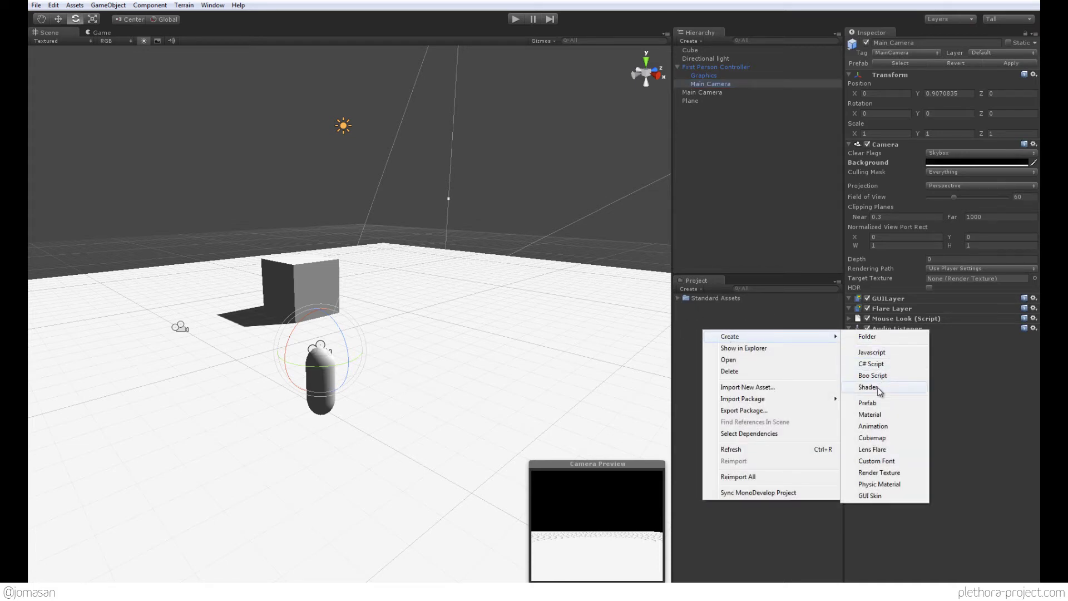
pyautogui.click(867, 337)
pyautogui.write('Scripts')
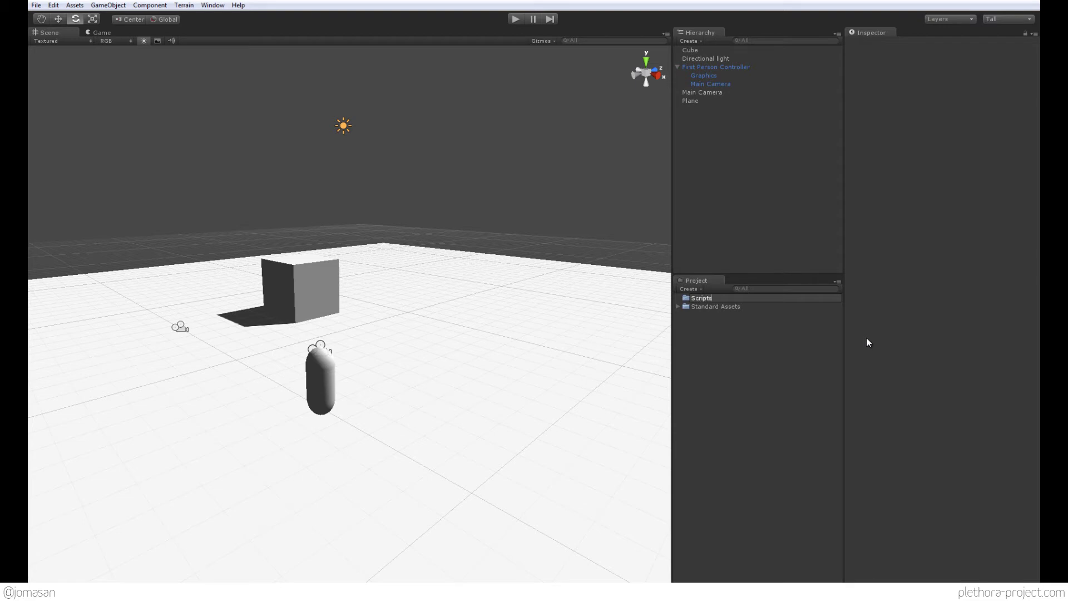
pyautogui.press('Return')
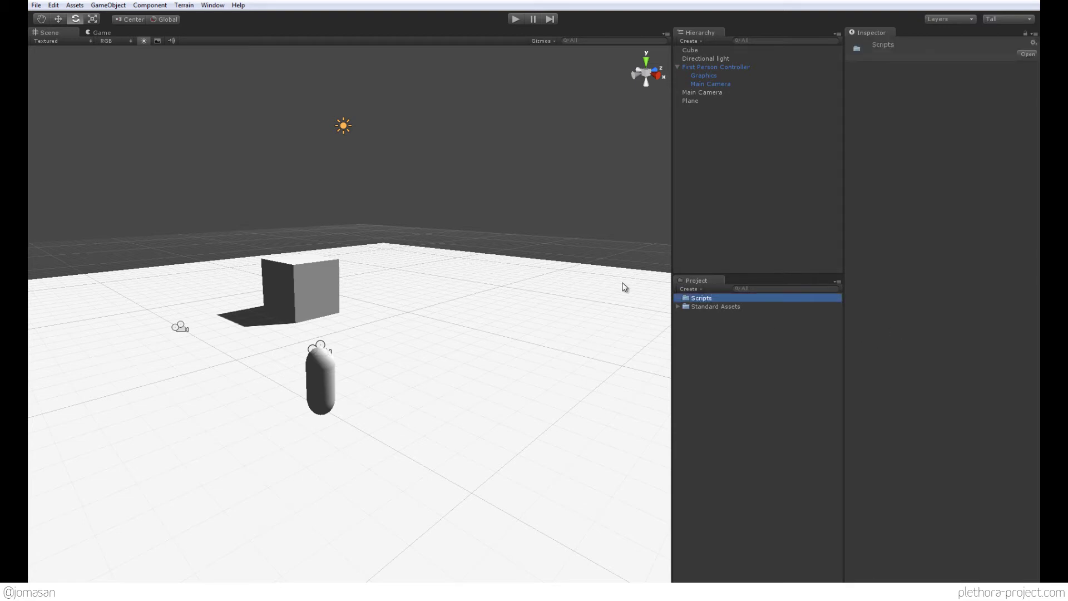
# - Create a Javascript file named "tutorial 01" inside the Scripts folder
pyautogui.rightClick(700, 298)
pyautogui.moveTo(737, 306)
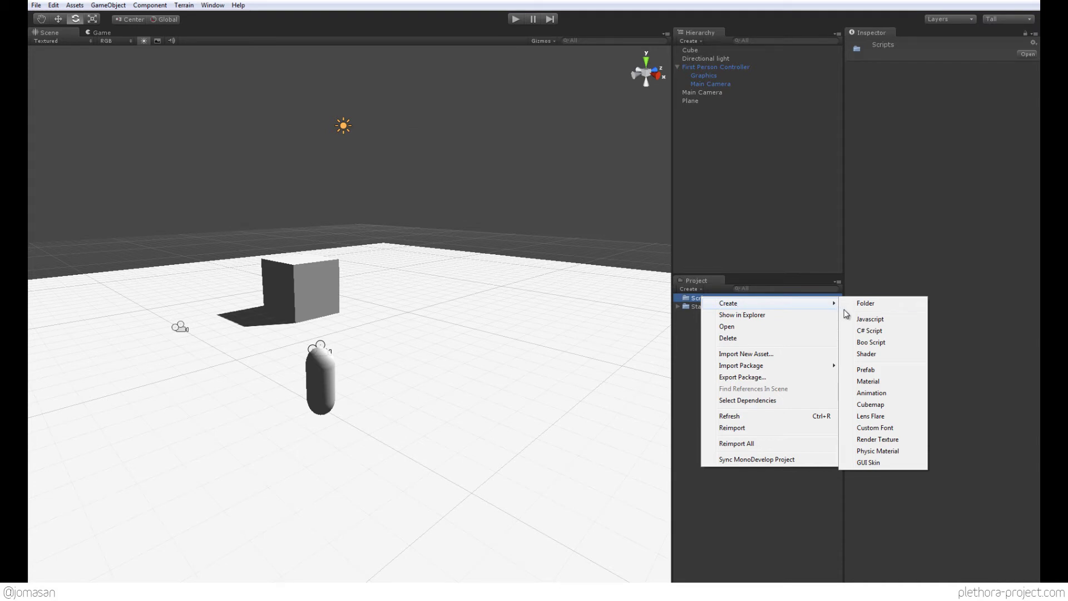
pyautogui.click(874, 323)
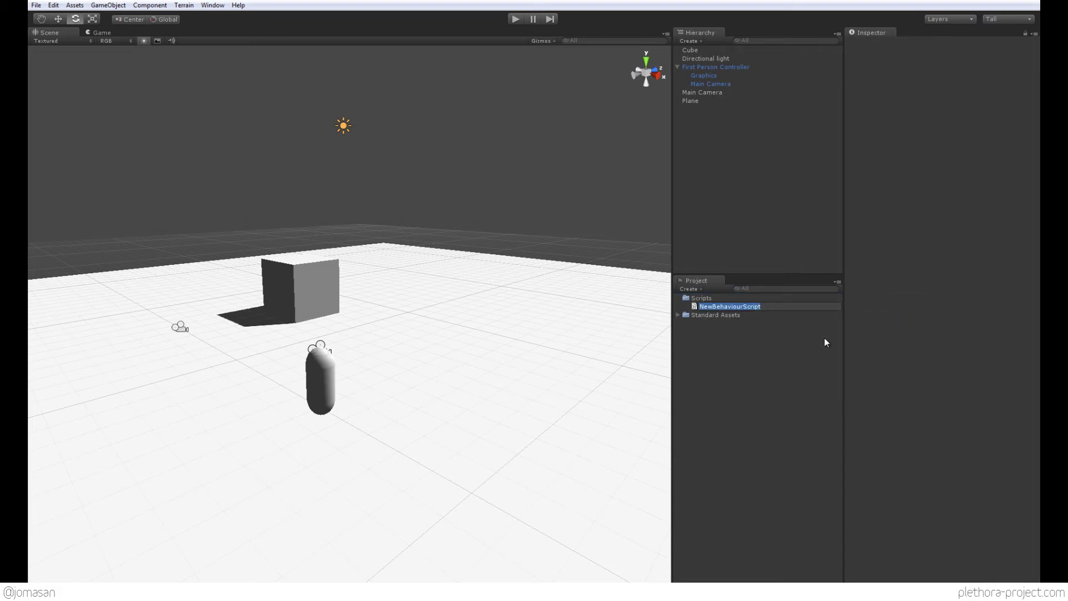
pyautogui.write('tutorial 01')
pyautogui.press('Return')
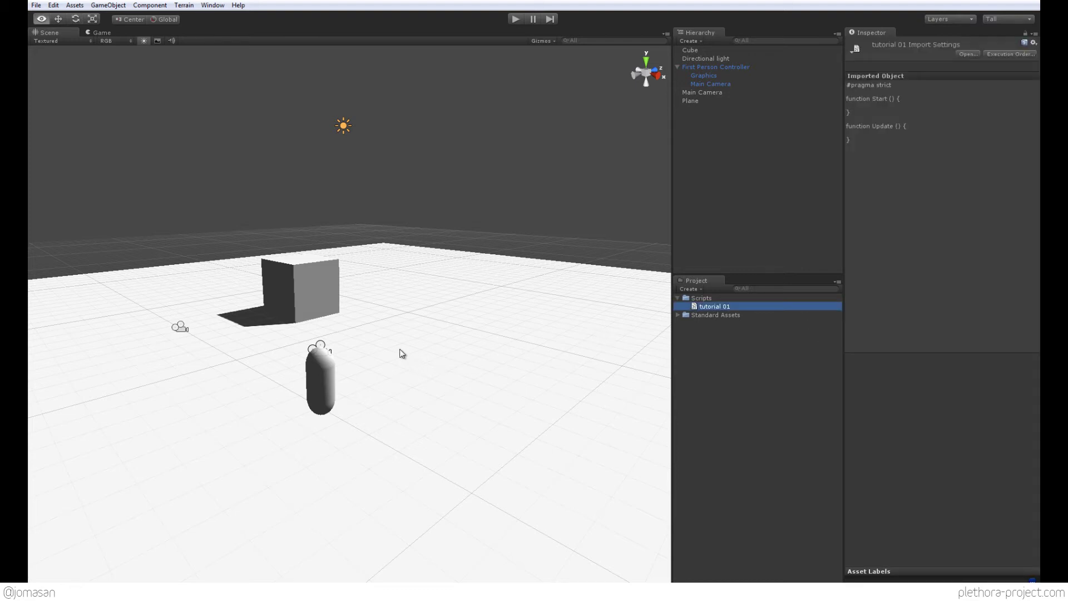
# - Examine the default code of the "tutorial 01" script and the components of the cube
pyautogui.moveTo(400, 351)
pyautogui.keyDown('alt'); pyautogui.mouseDown()
pyautogui.moveTo(400, 365)
pyautogui.moveTo(342, 383)
pyautogui.moveTo(377, 348)
pyautogui.moveTo(377, 315)
pyautogui.moveTo(401, 340)
pyautogui.mouseUp(); pyautogui.keyUp('alt')
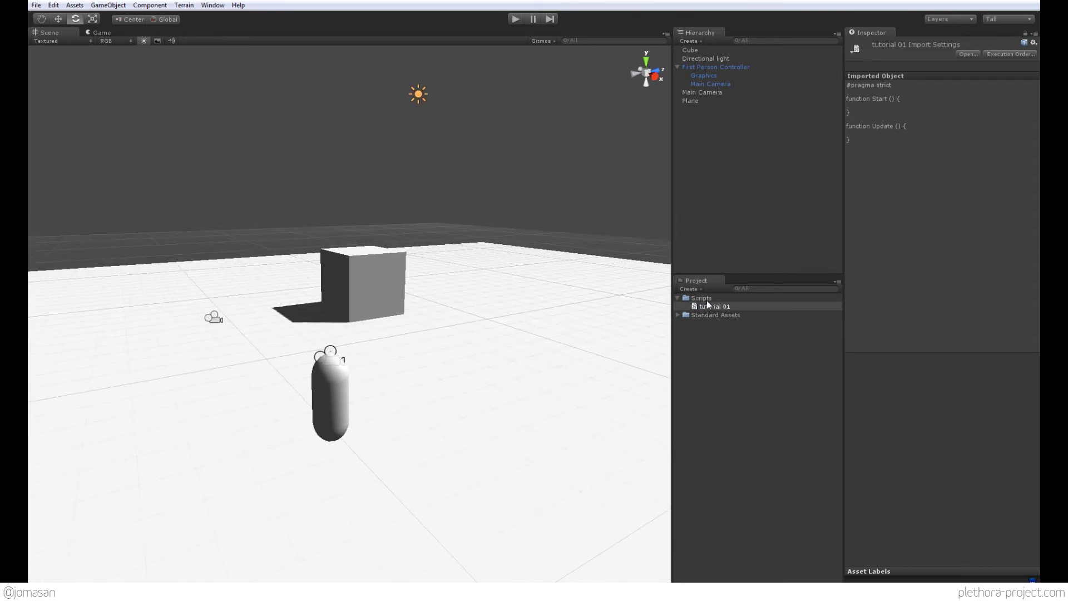
pyautogui.click(710, 307)
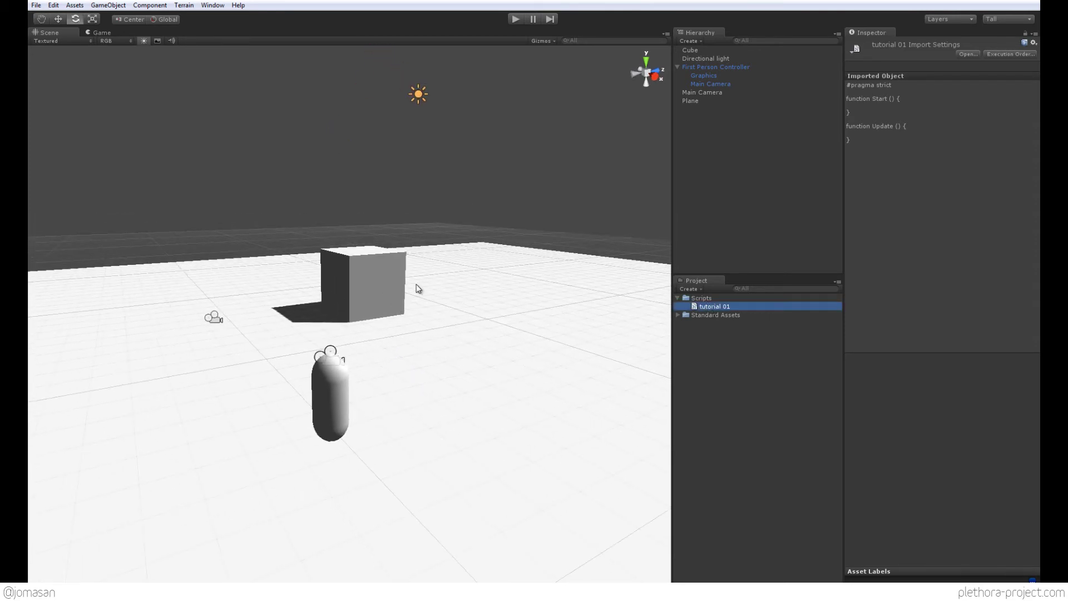
pyautogui.click(379, 276)
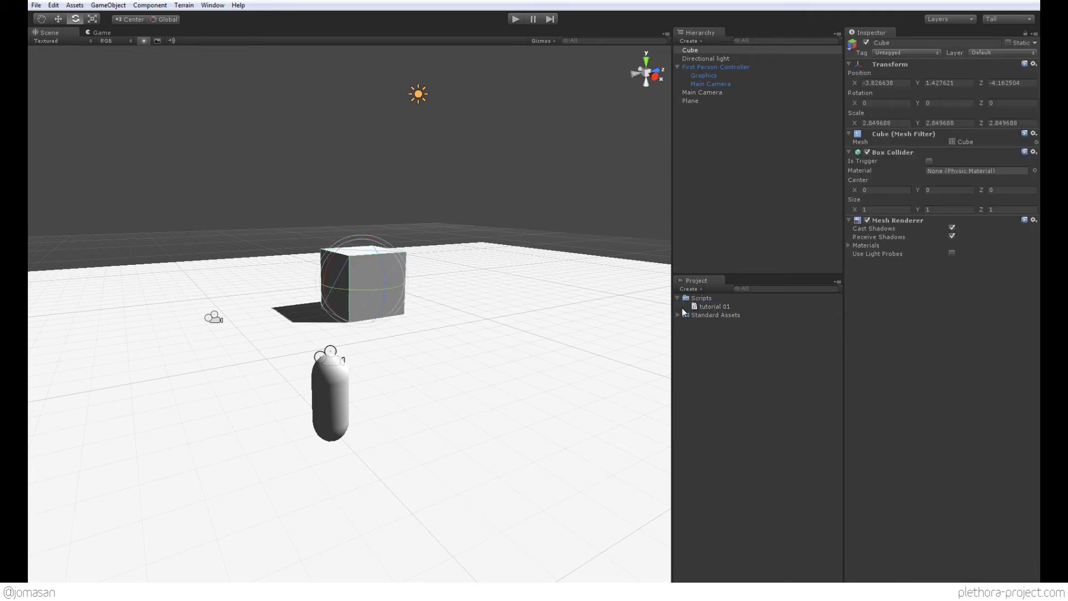
pyautogui.click(713, 305)
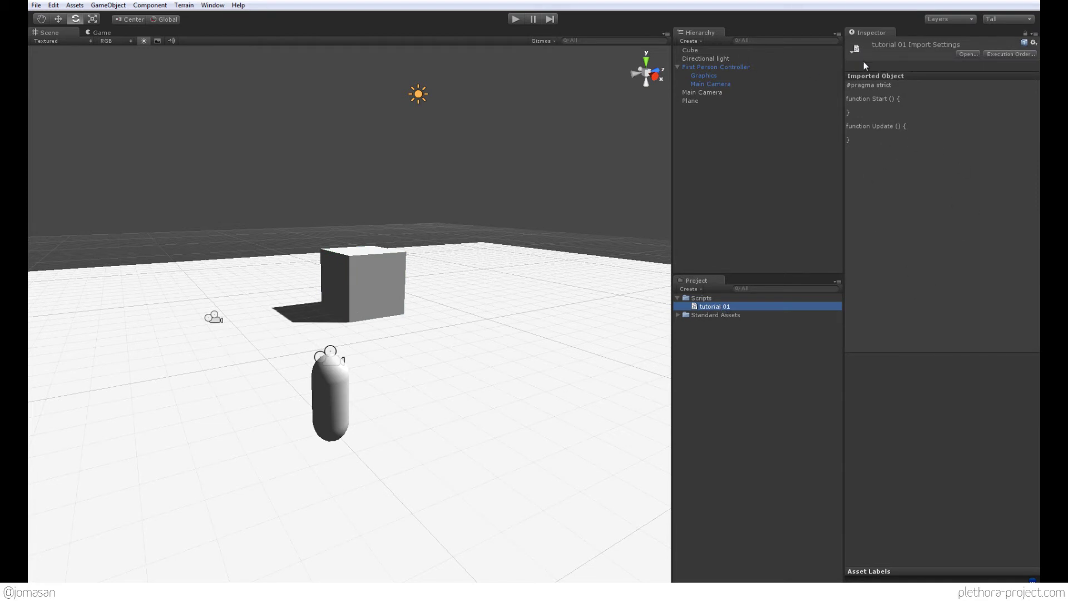
pyautogui.click(690, 51)
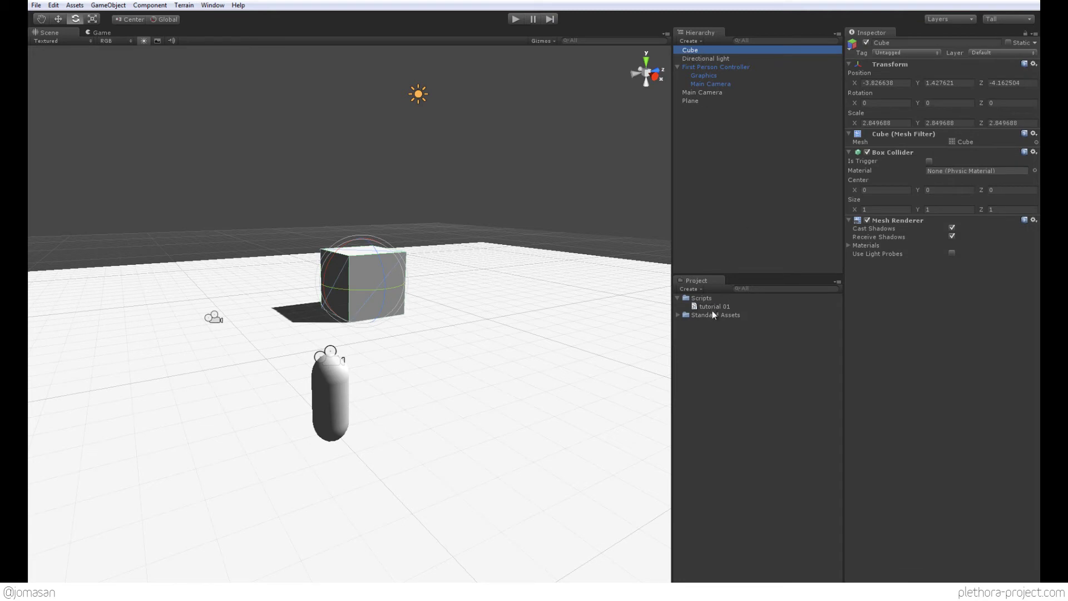
# - Attach the "tutorial 01" script to the Cube as a component and dismiss the Windows color scheme prompt
pyautogui.moveTo(712, 308); pyautogui.dragTo(885, 305)
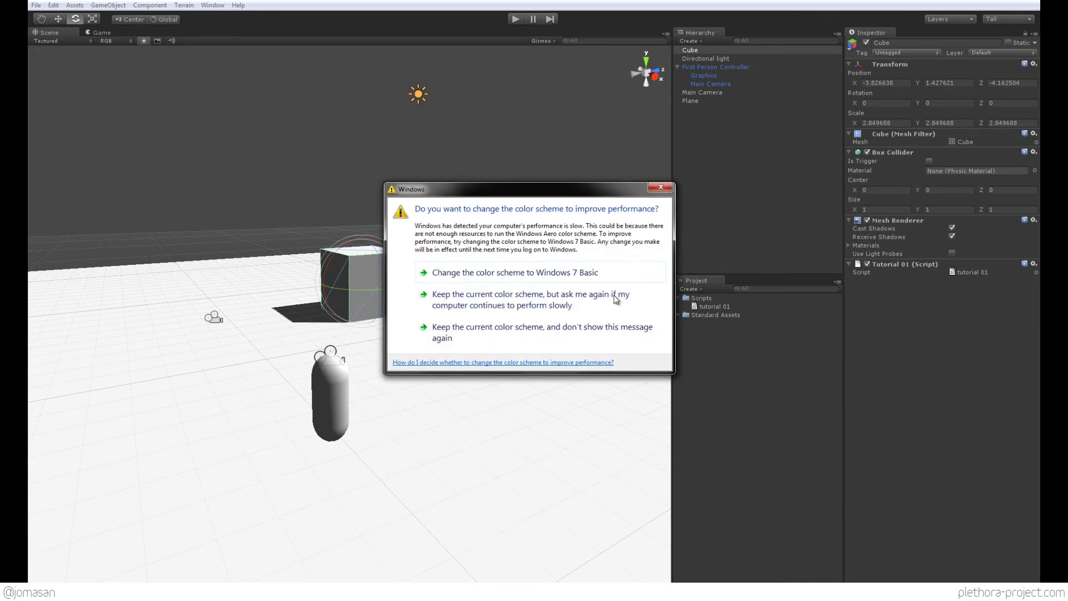
pyautogui.press('Escape')
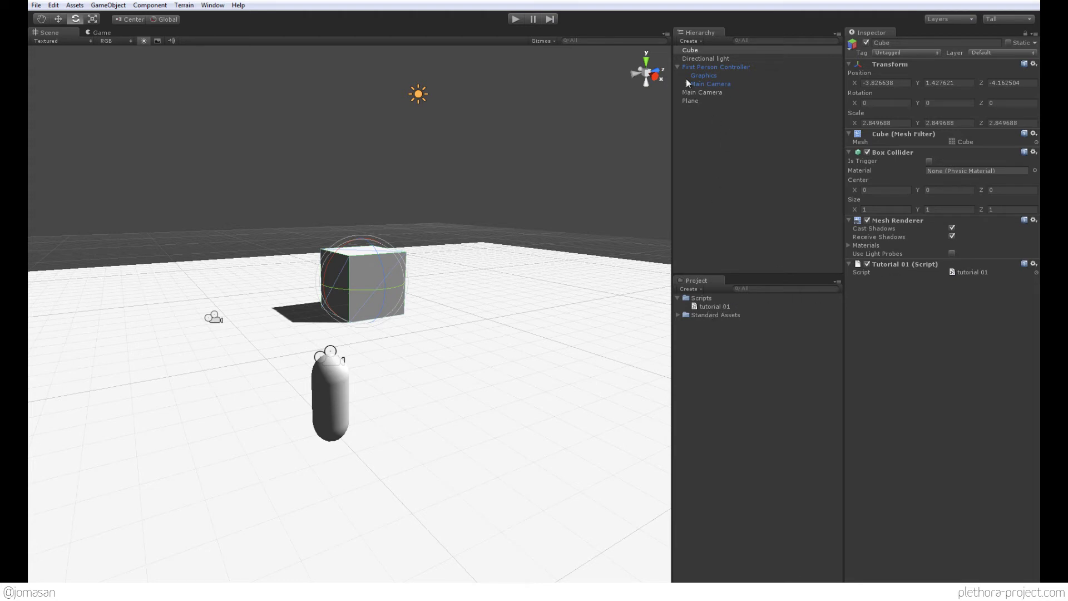
pyautogui.click(382, 199)
pyautogui.click(346, 278)
pyautogui.click(615, 227)
pyautogui.click(379, 276)
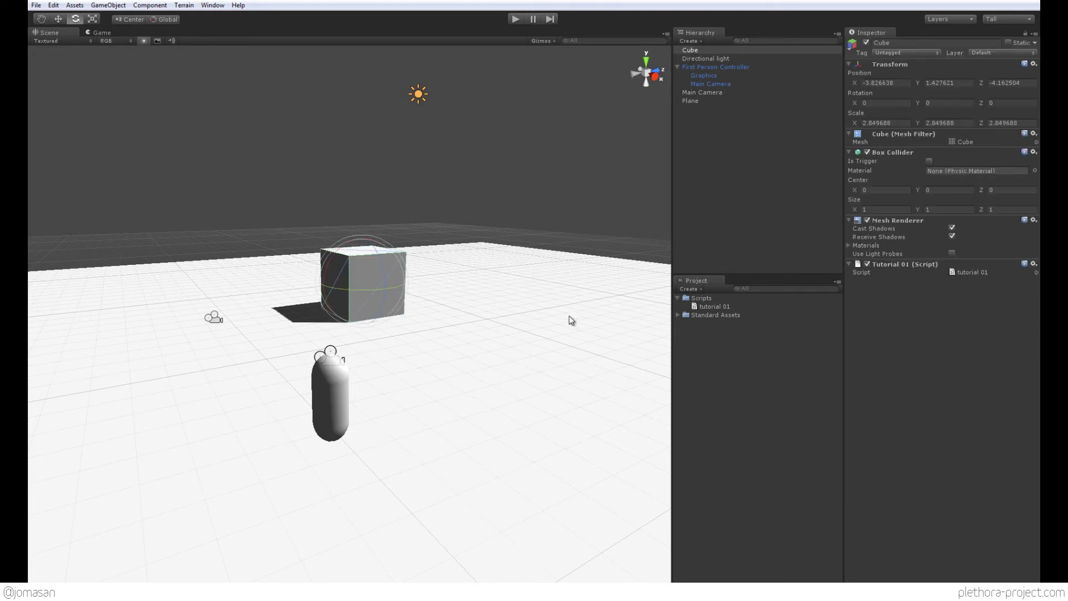
# - Open the cube's Tutorial 01 script component for editing in MonoDevelop and reposition the code window over the scene
pyautogui.rightClick(888, 268)
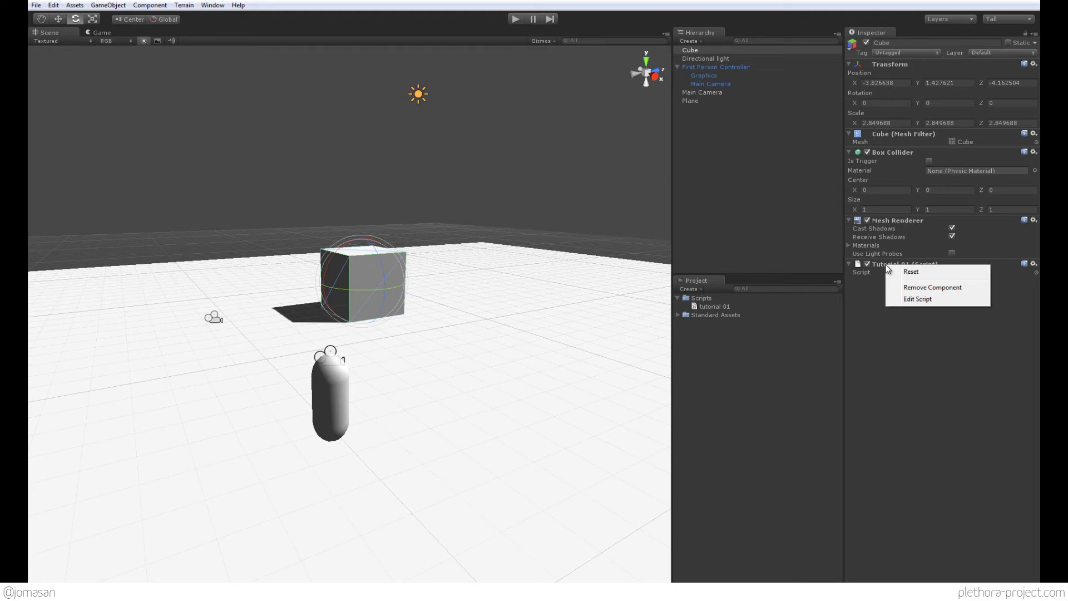
pyautogui.click(910, 299)
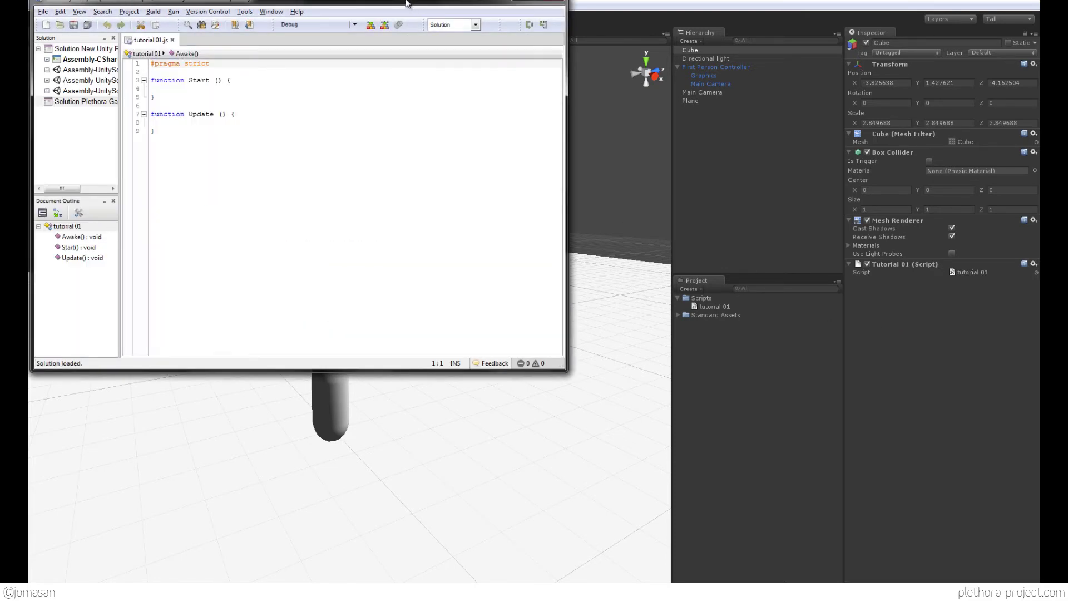
pyautogui.moveTo(412, 1); pyautogui.dragTo(705, 166)
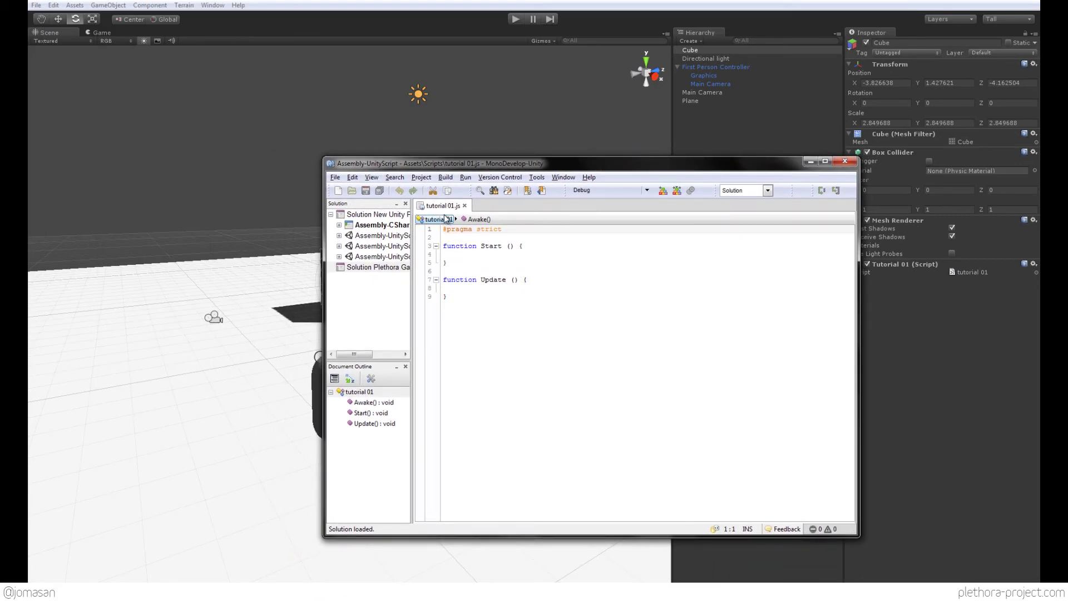
pyautogui.moveTo(459, 168); pyautogui.dragTo(455, 149)
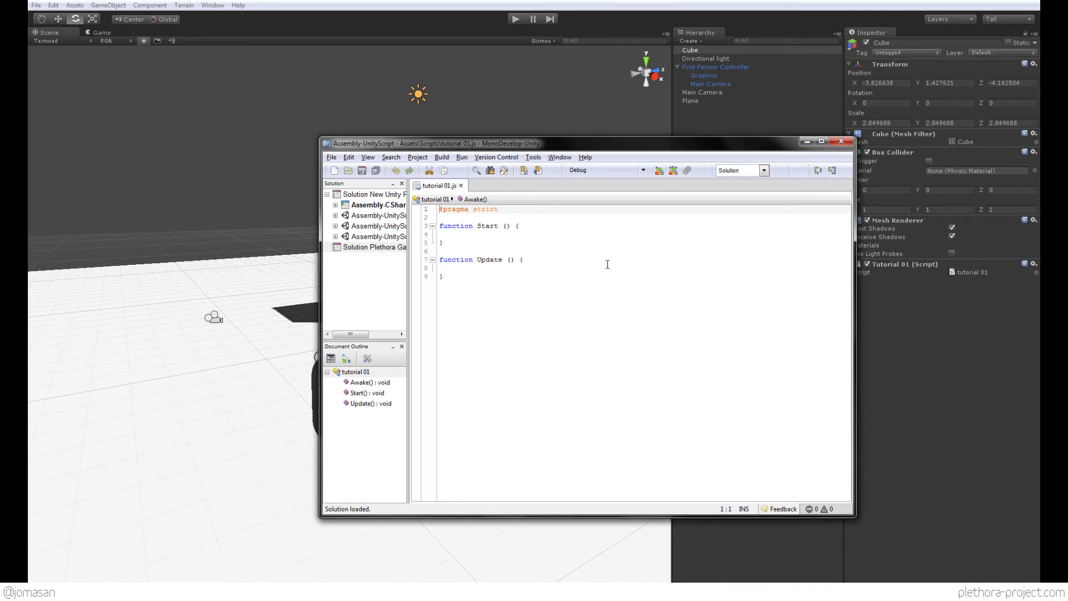
pyautogui.moveTo(574, 147); pyautogui.dragTo(530, 122)
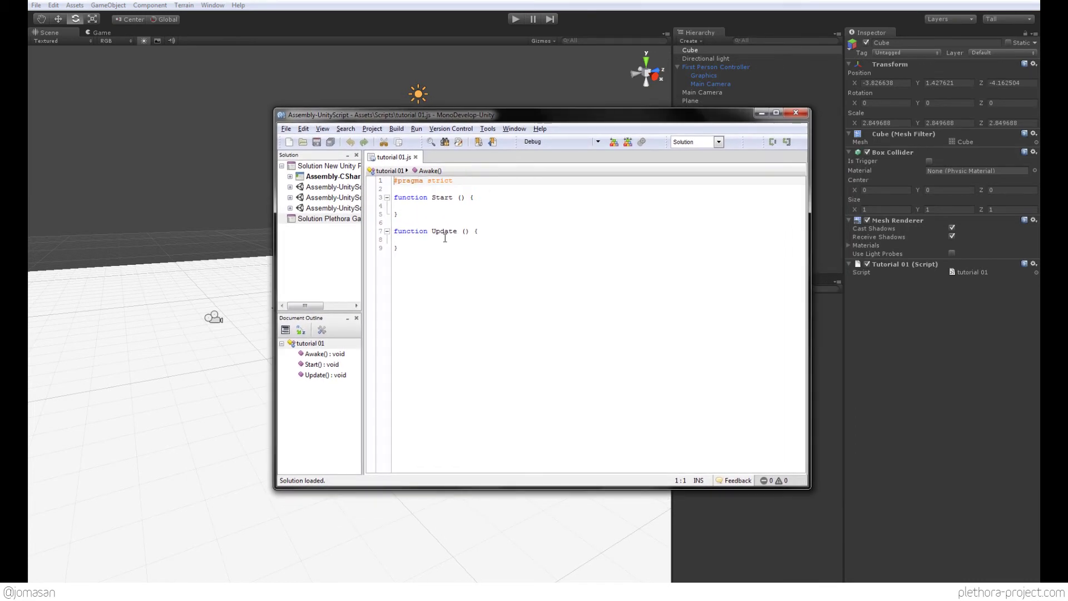
pyautogui.moveTo(626, 120); pyautogui.dragTo(595, 118)
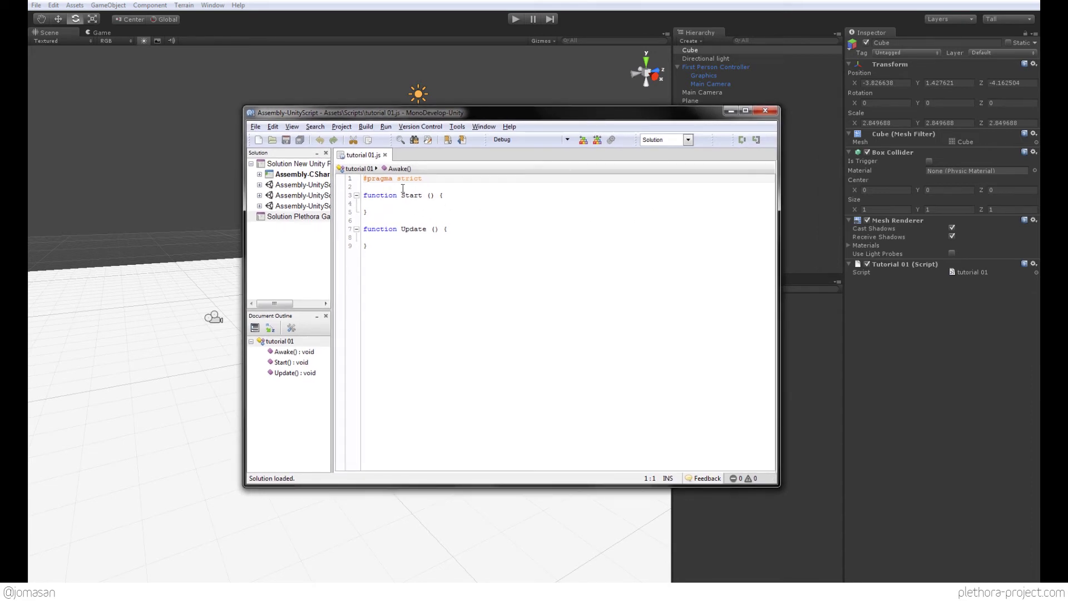
# - Examine the extents of the empty Start and Update functions in the script
pyautogui.moveTo(368, 213); pyautogui.dragTo(358, 192)
pyautogui.click(368, 246)
pyautogui.moveTo(368, 246); pyautogui.dragTo(362, 227)
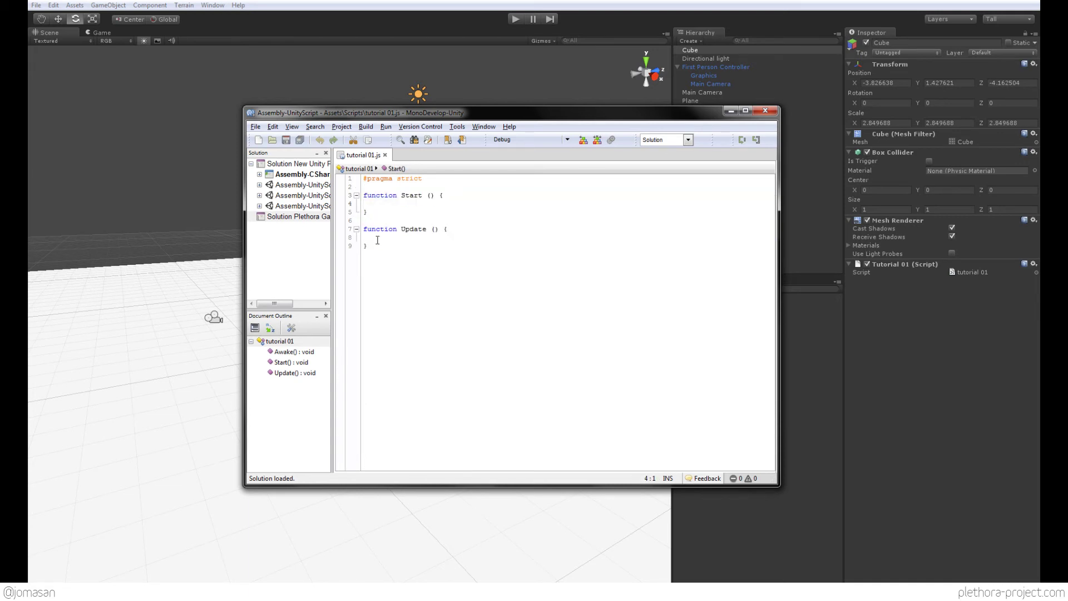
pyautogui.moveTo(366, 220); pyautogui.dragTo(362, 199)
pyautogui.click(370, 203)
pyautogui.click(375, 211)
pyautogui.moveTo(375, 211); pyautogui.dragTo(358, 197)
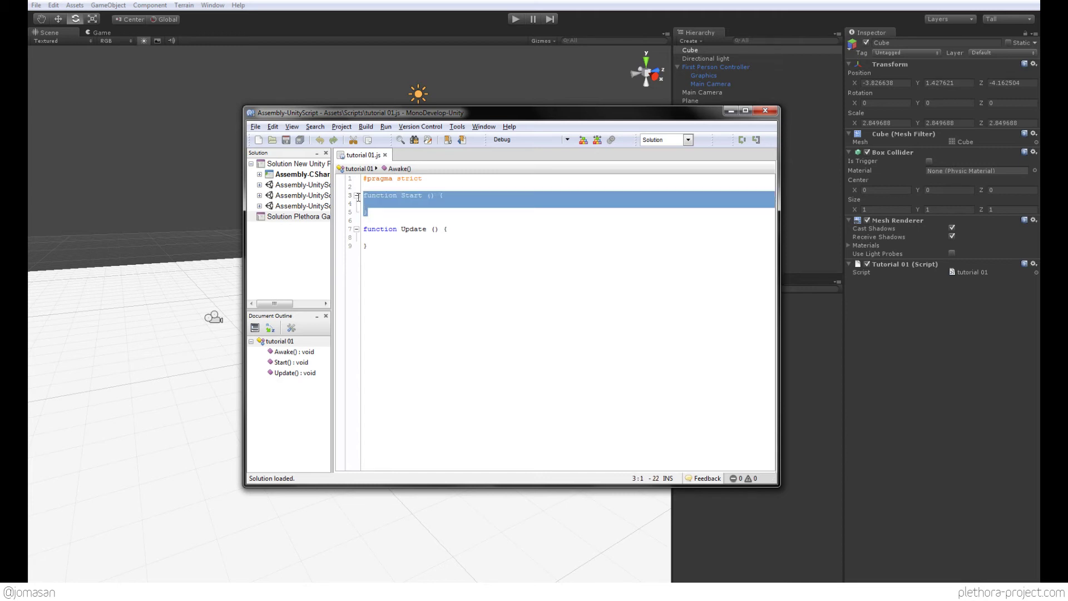
pyautogui.click(374, 206)
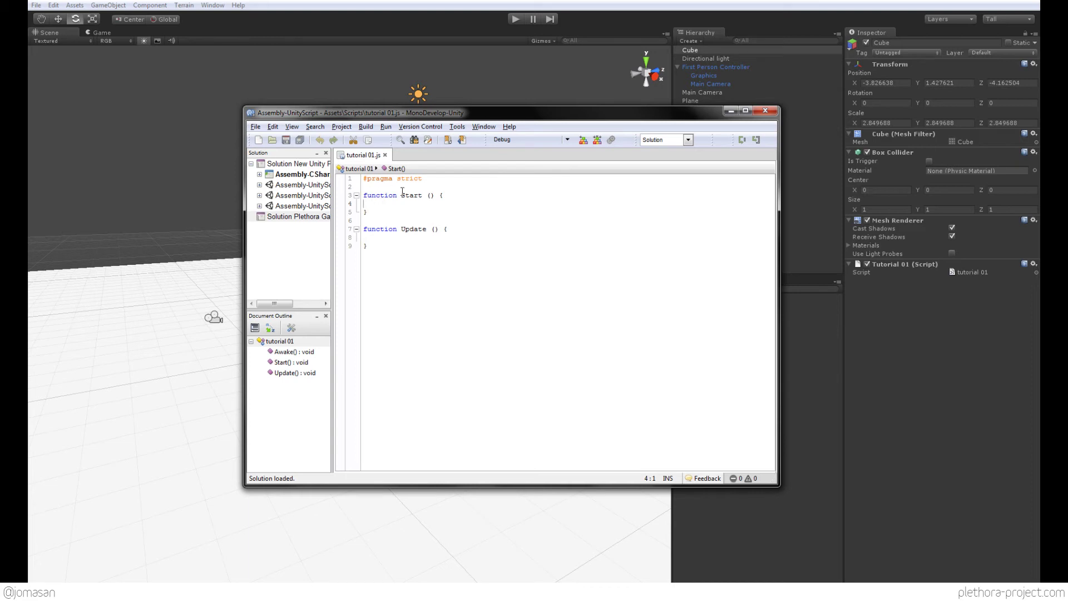
pyautogui.moveTo(438, 114); pyautogui.dragTo(568, 124)
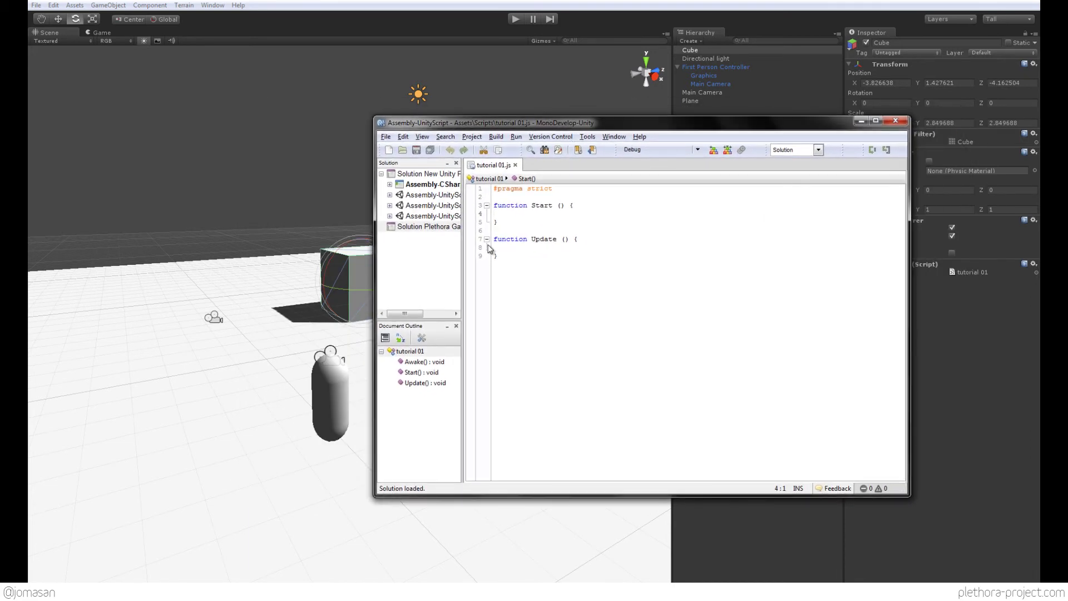
pyautogui.moveTo(497, 223); pyautogui.dragTo(489, 201)
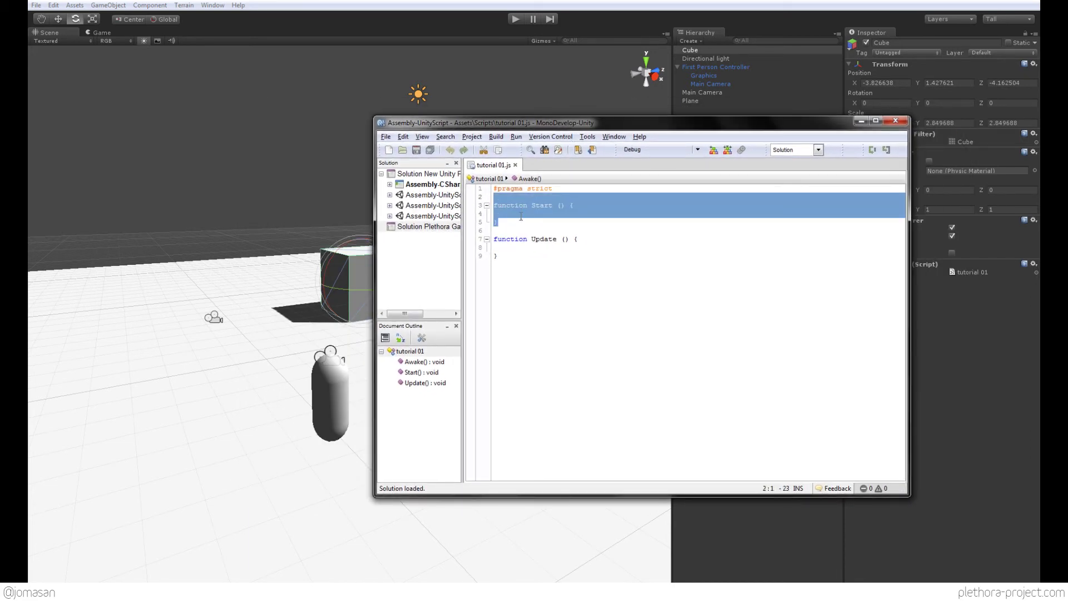
pyautogui.click(492, 228)
pyautogui.moveTo(499, 256); pyautogui.dragTo(490, 240)
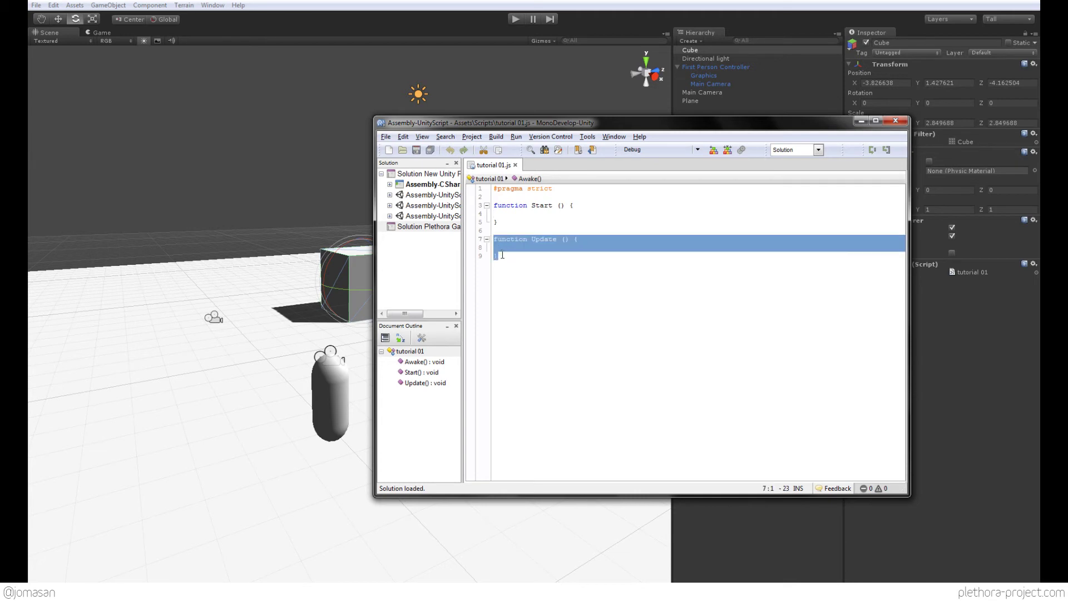
pyautogui.click(500, 256)
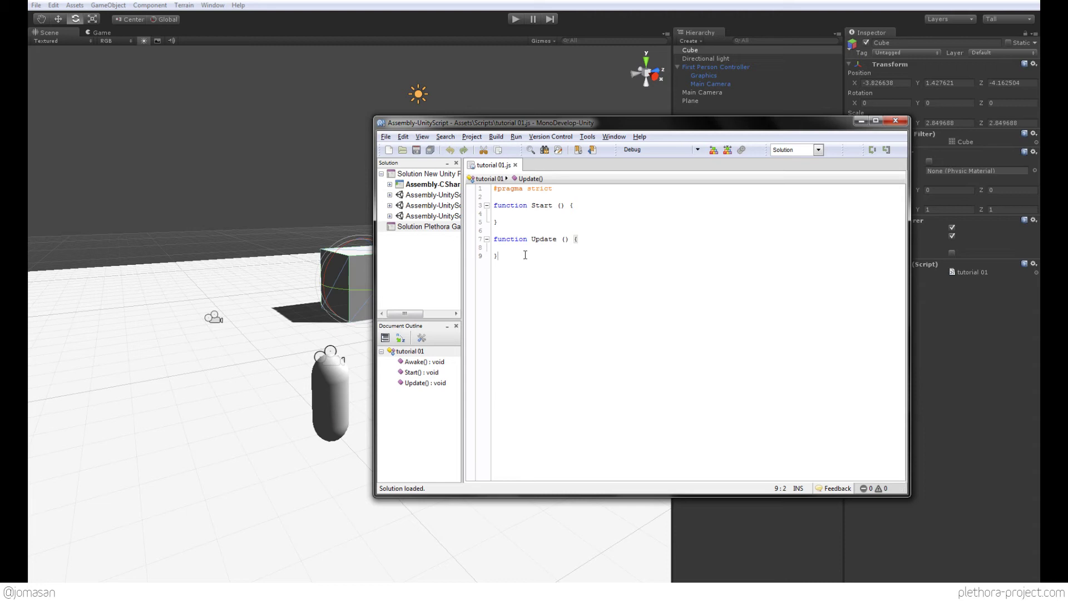
# - Insert three blank lines between the "#pragma strict" line and the Start function
pyautogui.press('Up')
pyautogui.press('Up')
pyautogui.press('Up')
pyautogui.press('Up')
pyautogui.press('Up')
pyautogui.press('Up')
pyautogui.press('Up')
pyautogui.press('Return')
pyautogui.press('Return')
pyautogui.press('Return')
pyautogui.press('Up')
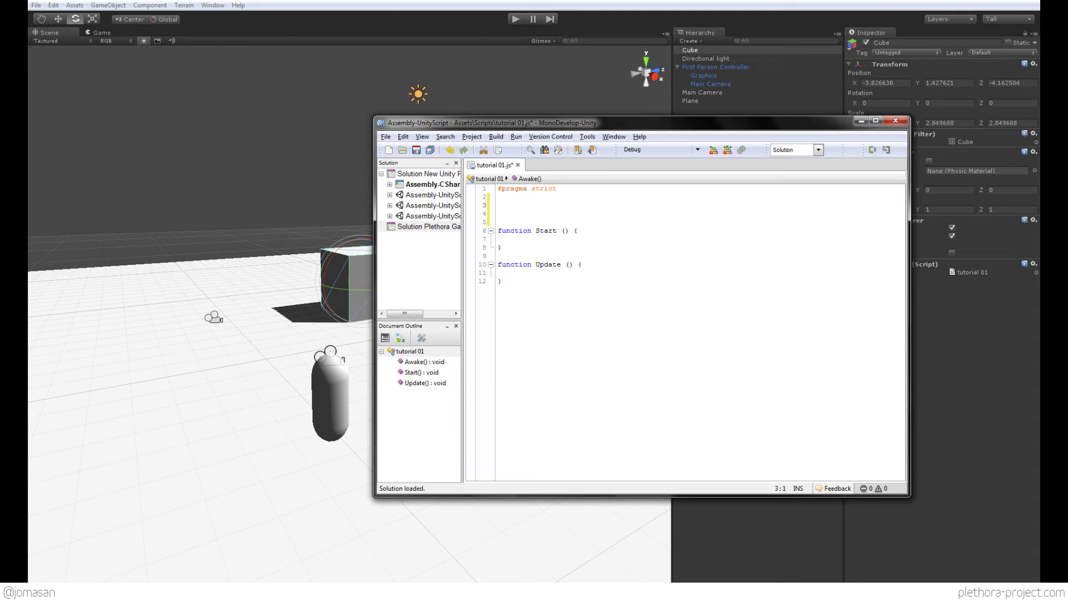
# - Declare the script variable above the Start function as "var speed : float = 0.3;"
pyautogui.write('var speed')
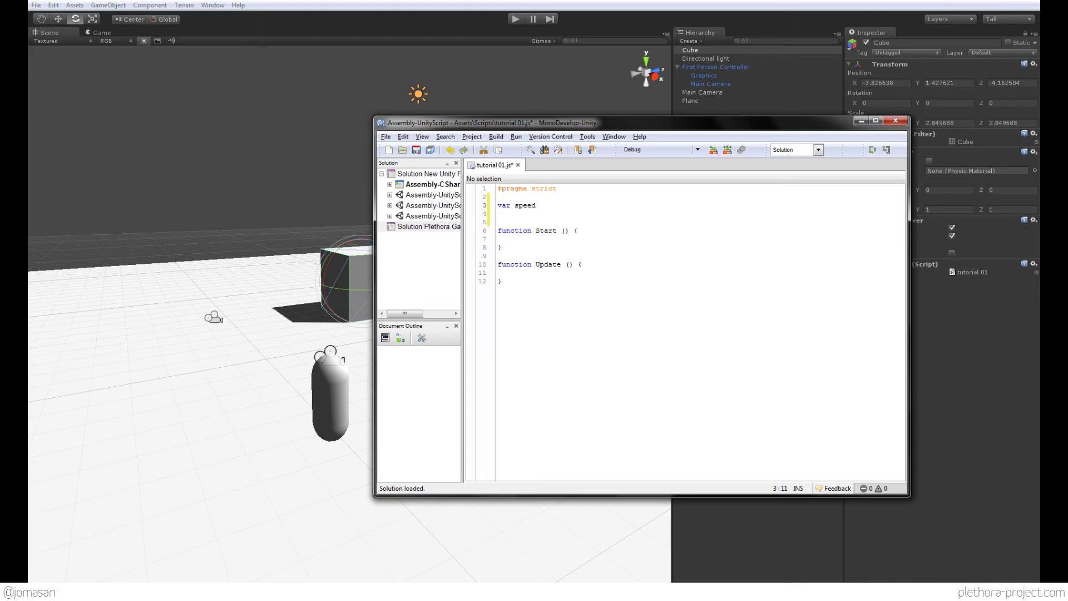
pyautogui.write(':')
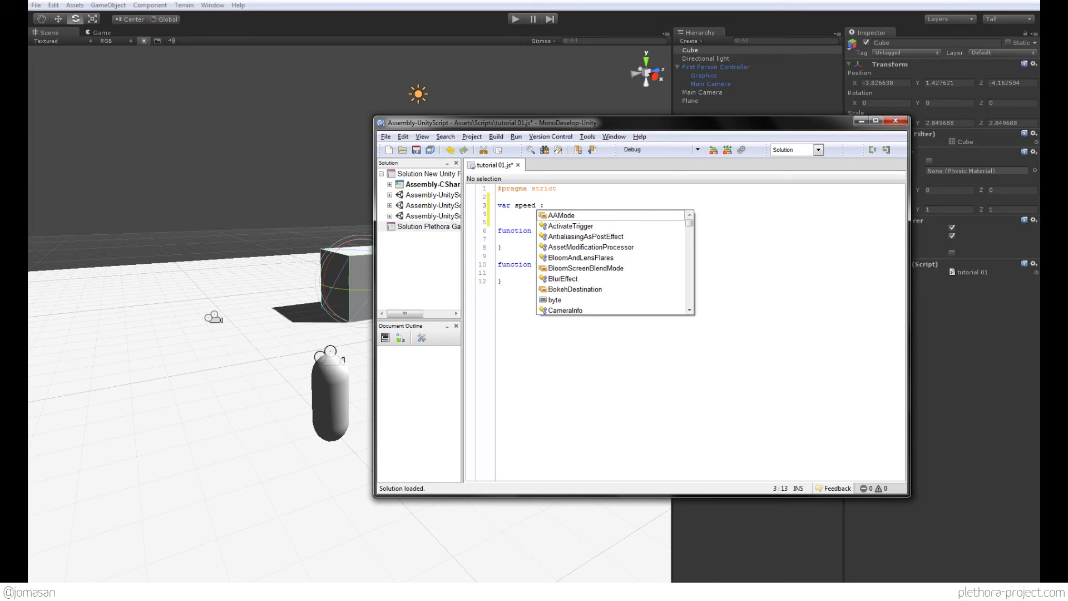
pyautogui.write(' float')
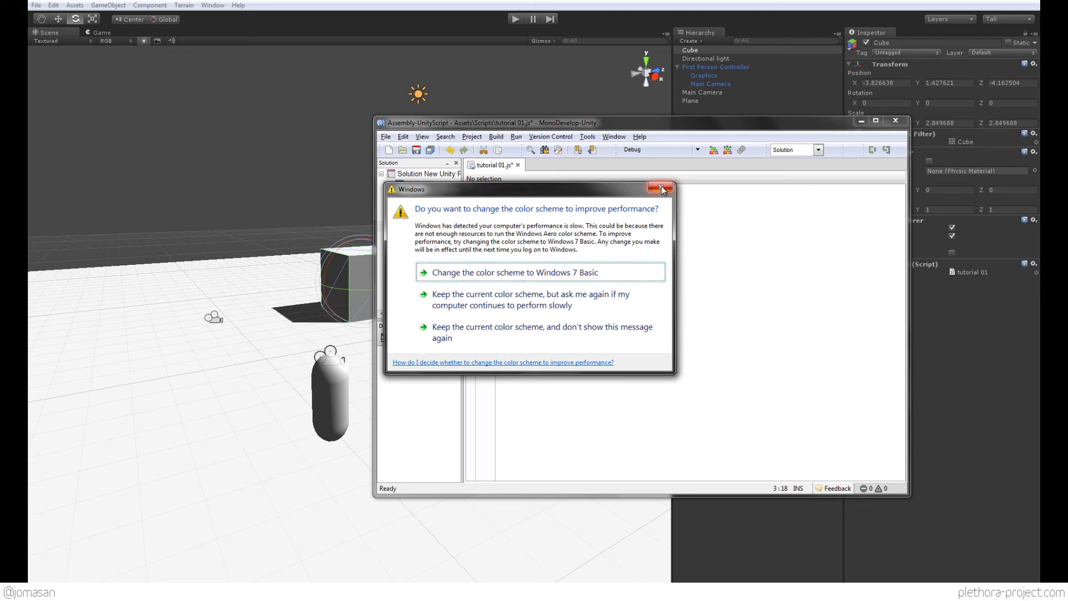
pyautogui.click(660, 187)
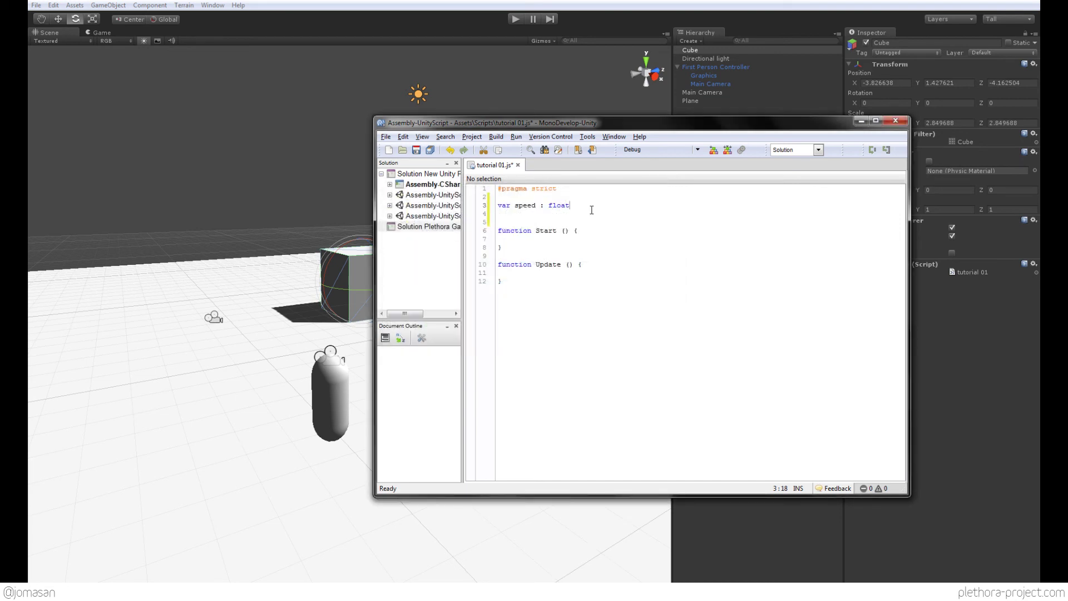
pyautogui.write('= 0.')
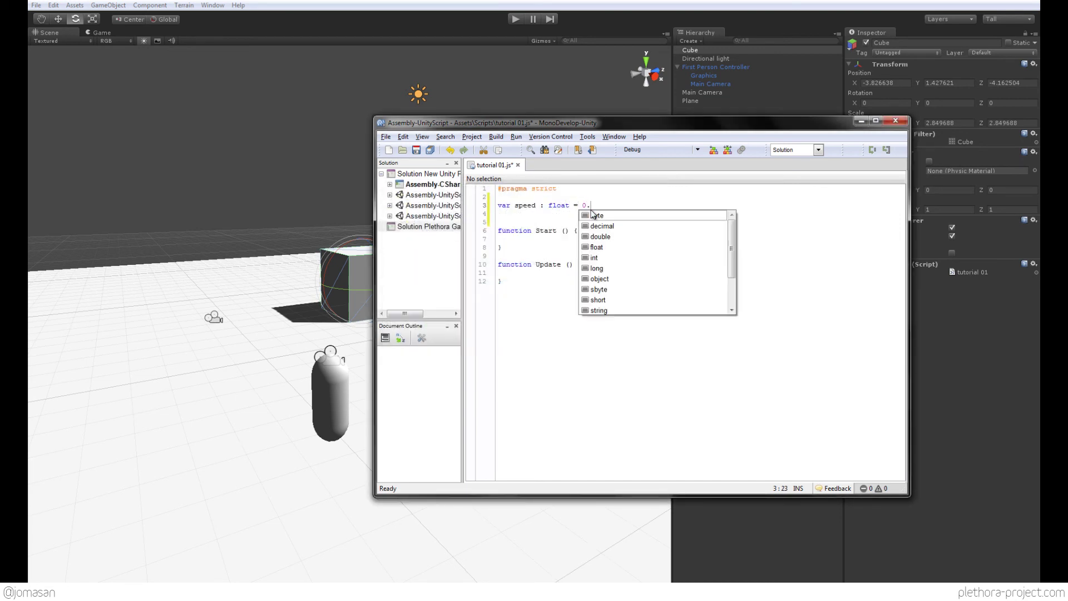
pyautogui.write('3;')
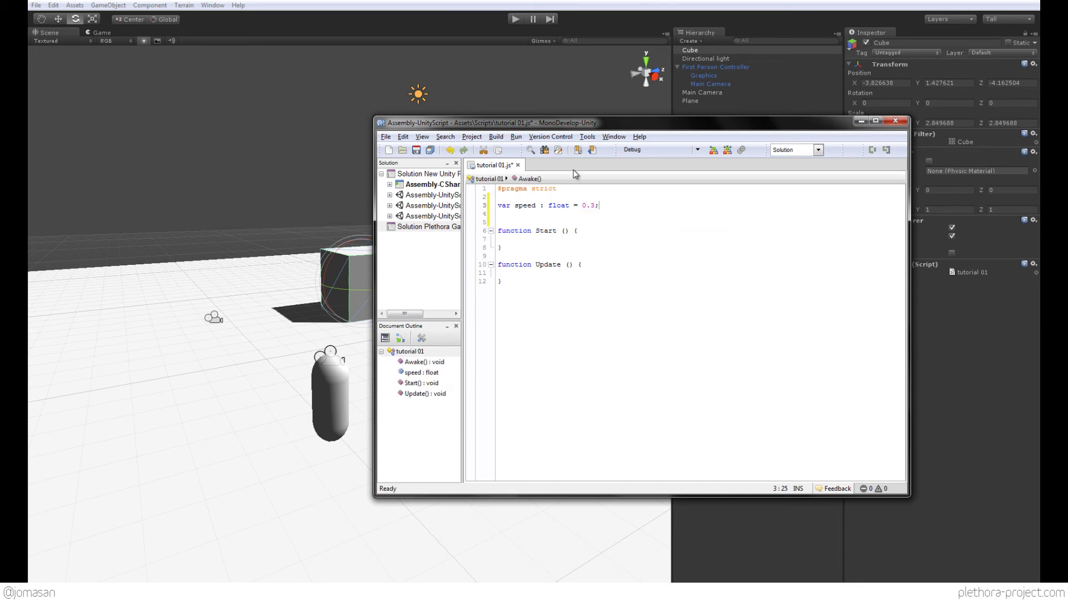
# - Save the script and switch back to Unity to check the cube's script component for the Speed property
pyautogui.hotkey('ctrl', 's')
pyautogui.moveTo(696, 122); pyautogui.dragTo(555, 100)
pyautogui.click(806, 211)
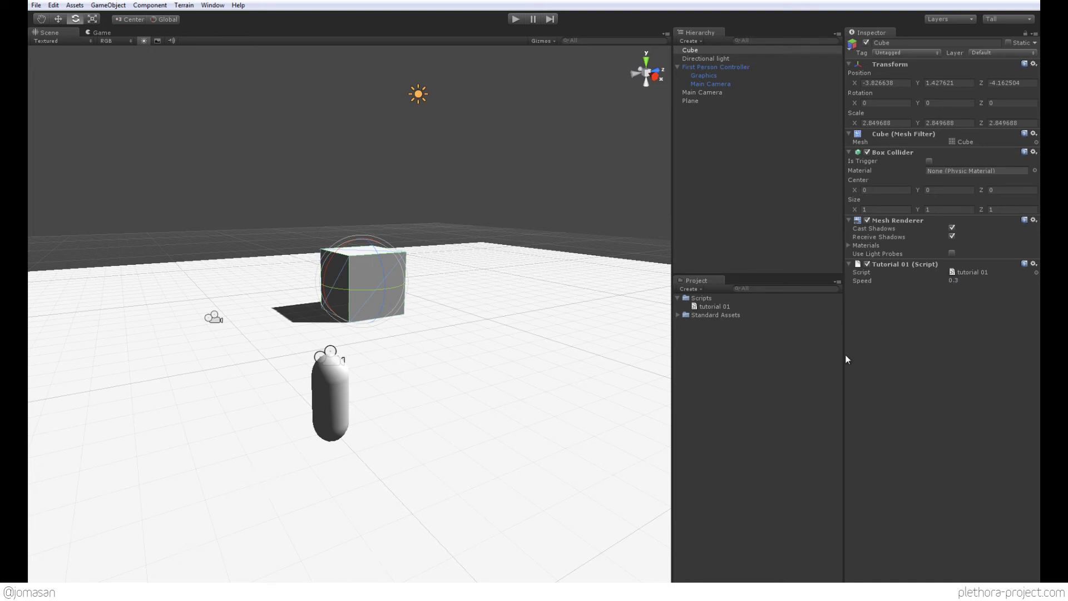
# - Switch back to MonoDevelop and add two blank lines inside the body of the Update function
pyautogui.hotkey('alt', 'Tab')
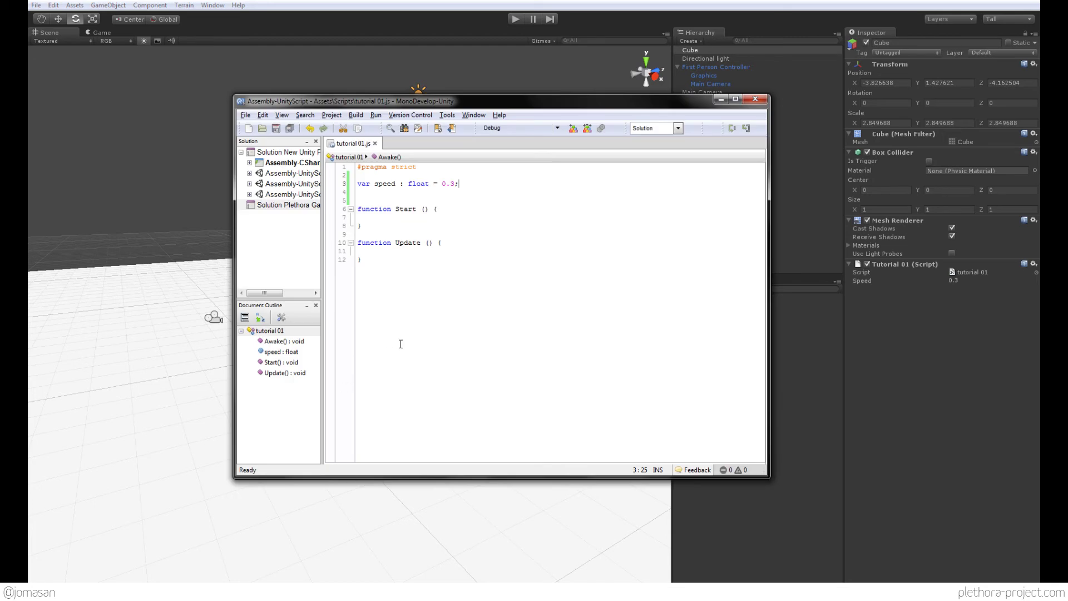
pyautogui.click(404, 252)
pyautogui.press('Return')
pyautogui.press('Return')
pyautogui.press('Up')
pyautogui.moveTo(412, 103); pyautogui.dragTo(617, 152)
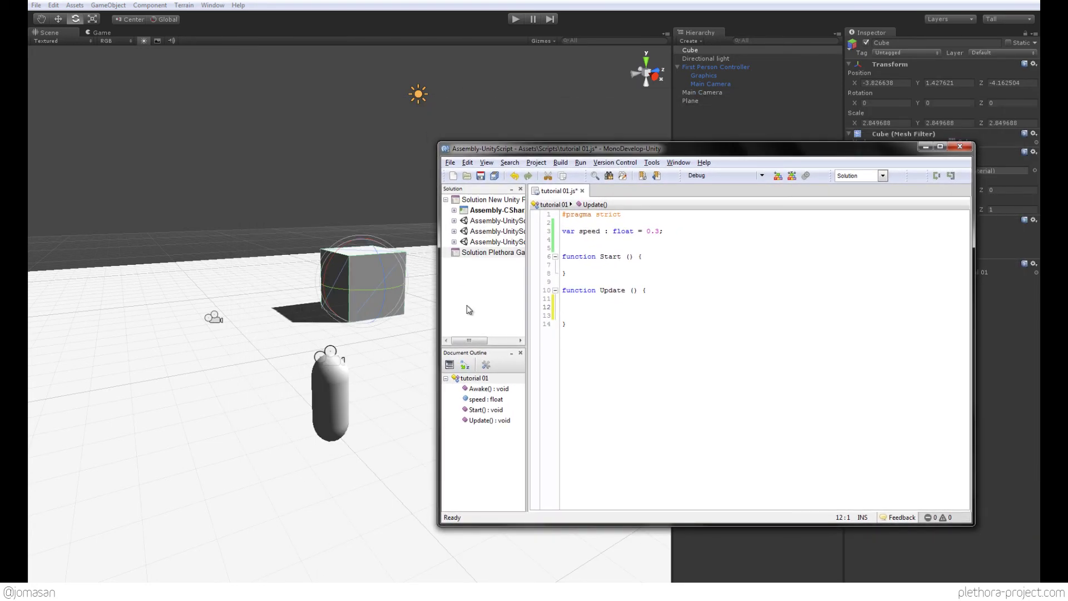
pyautogui.moveTo(817, 149); pyautogui.dragTo(665, 183)
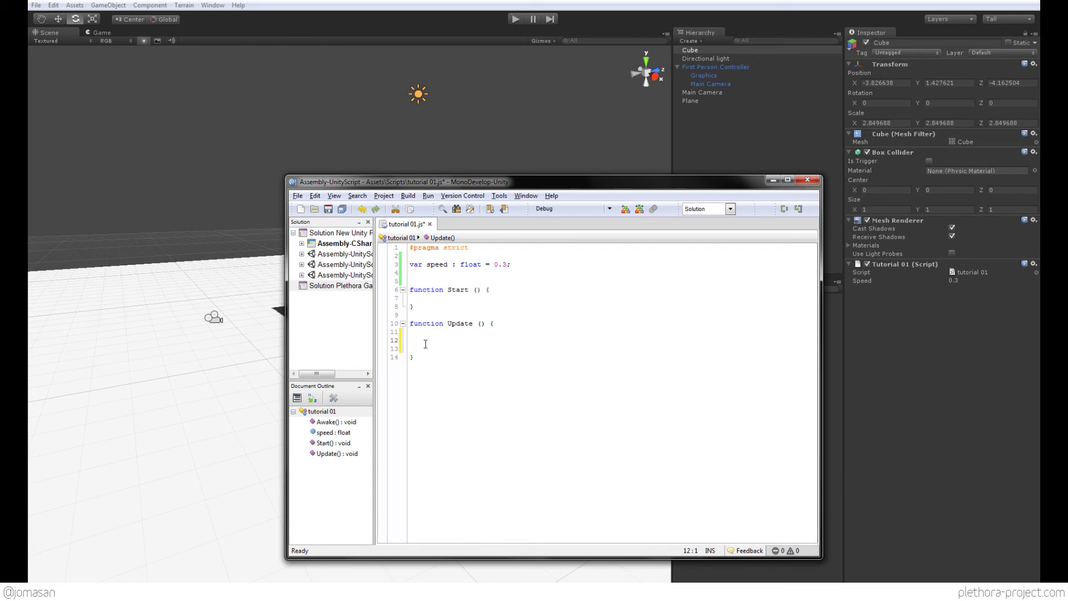
# - Begin a statement in the body of the Update function with the method reference "transform.Translate"
pyautogui.write('transform.tr')
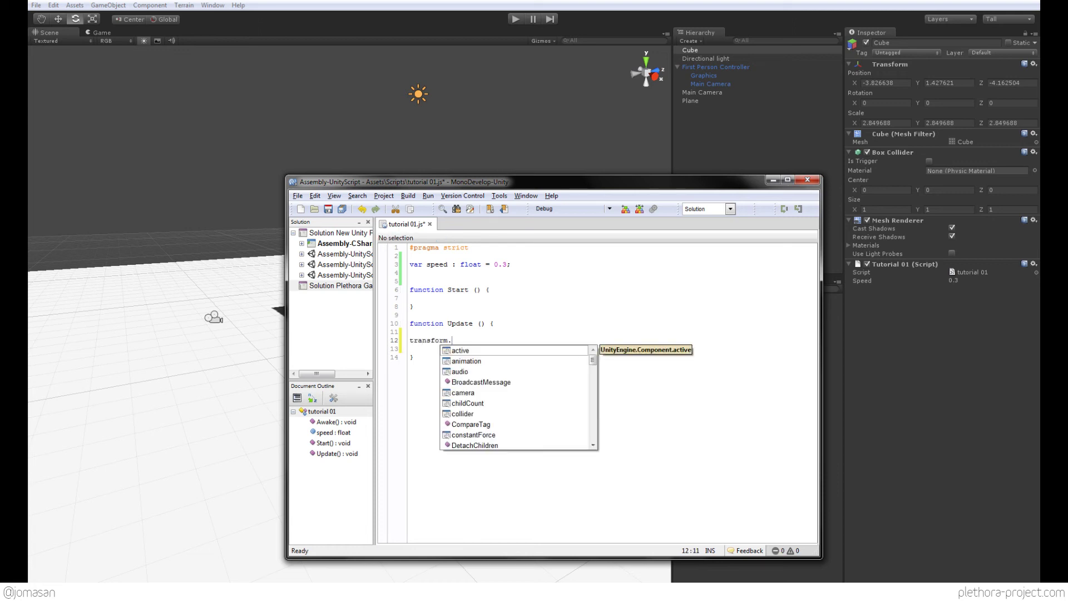
pyautogui.press('BackSpace')
pyautogui.press('BackSpace')
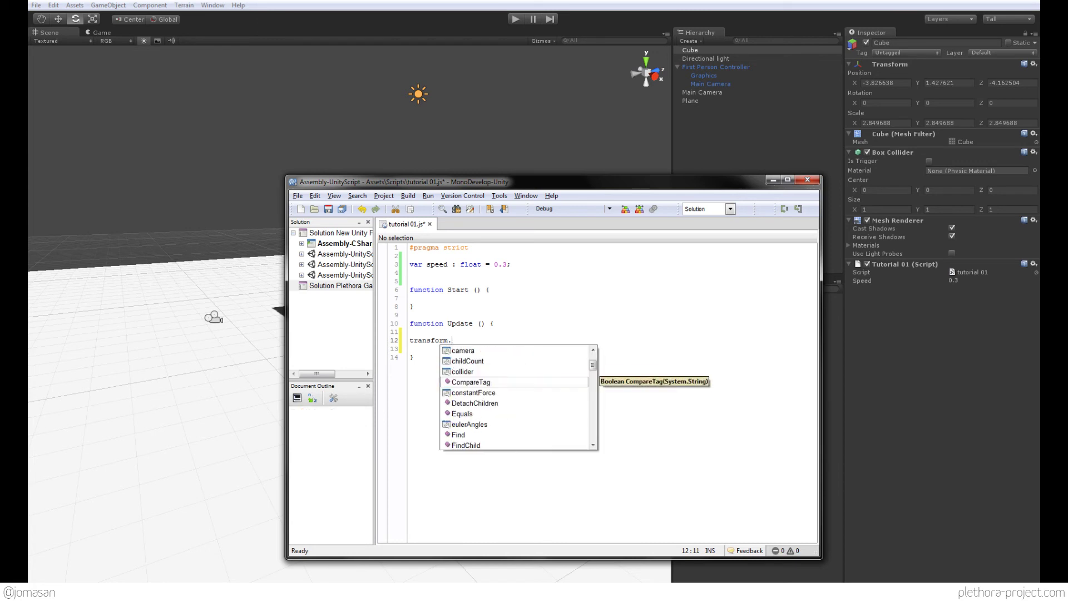
pyautogui.write('Tra')
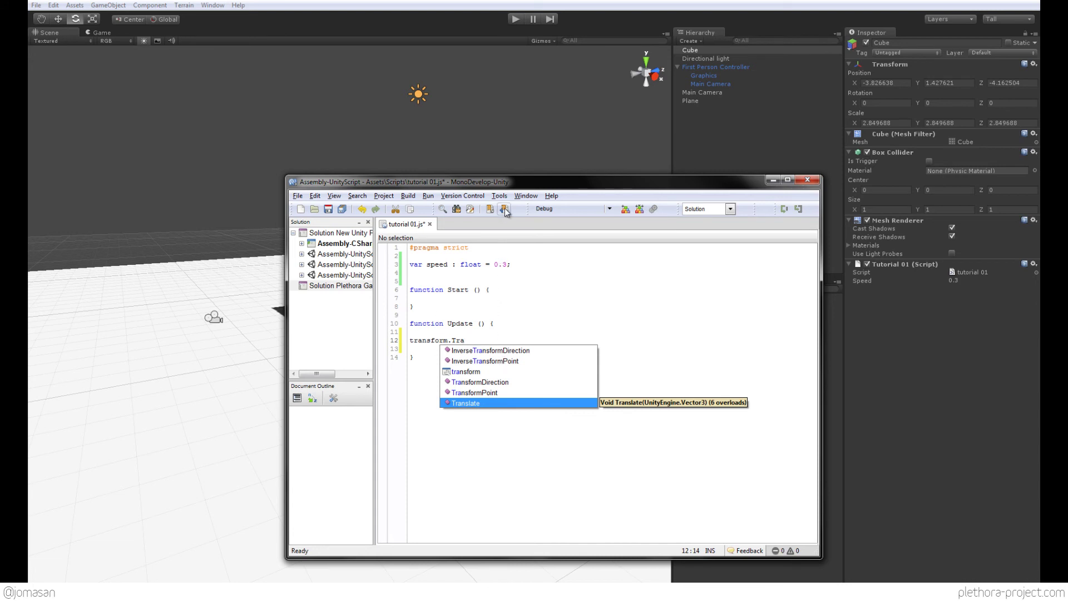
pyautogui.moveTo(509, 183); pyautogui.dragTo(513, 127)
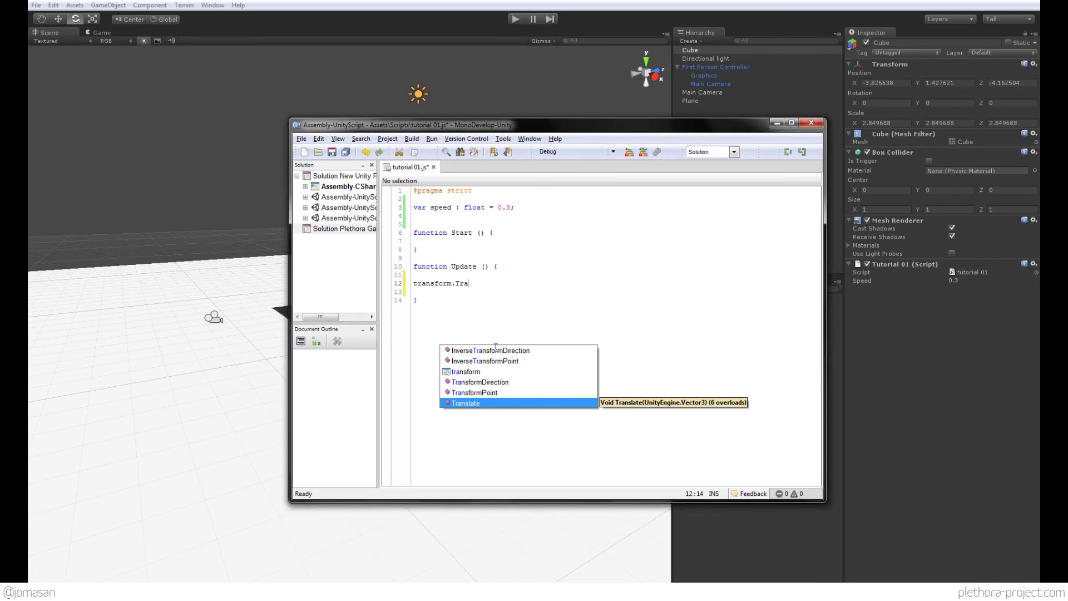
pyautogui.doubleClick(476, 405)
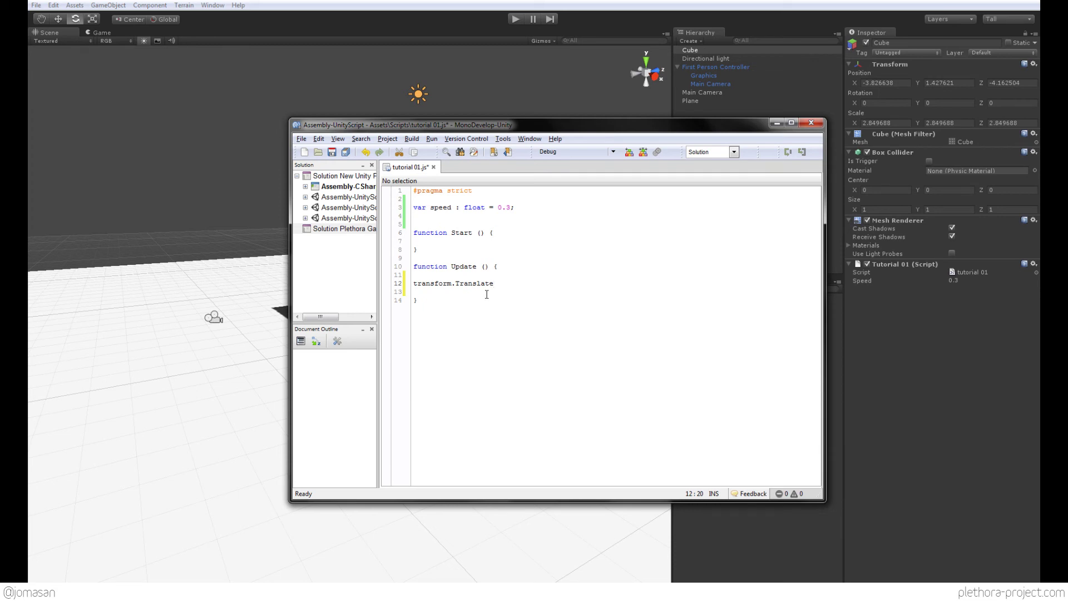
# - Complete the Translate call with the argument "new Vector3(0,0,0)" and end the statement with a semicolon
pyautogui.write('(')
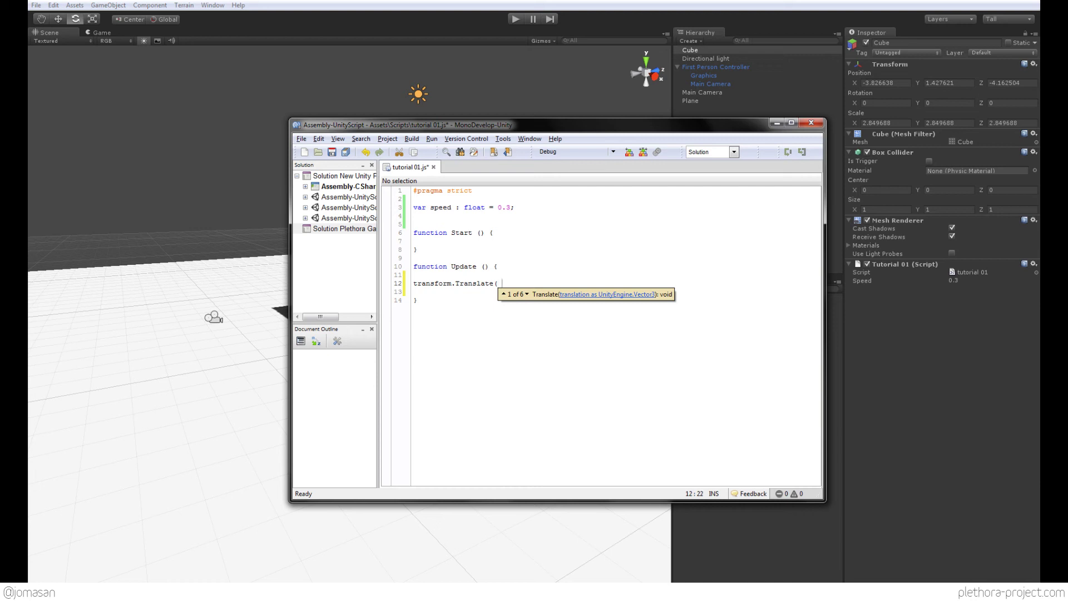
pyautogui.write('new')
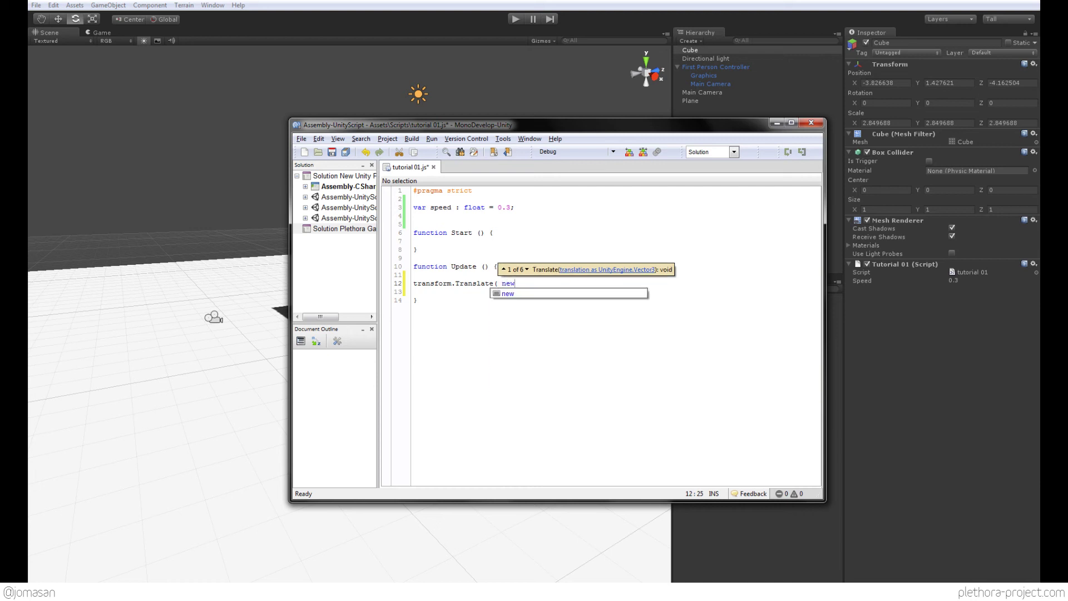
pyautogui.write(' Vector3')
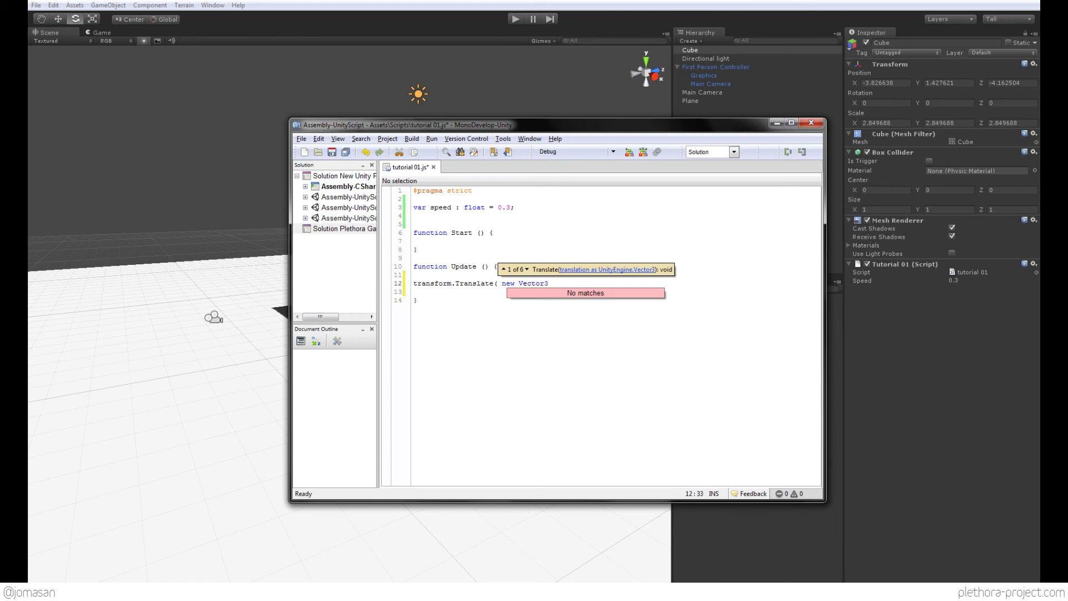
pyautogui.write('(')
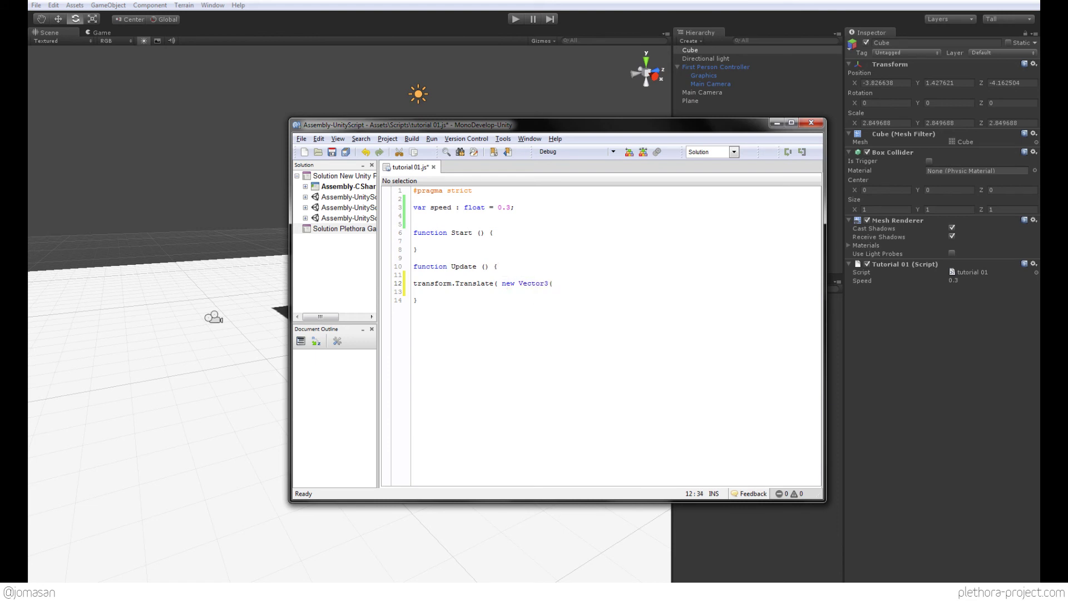
pyautogui.write('0,0,0));')
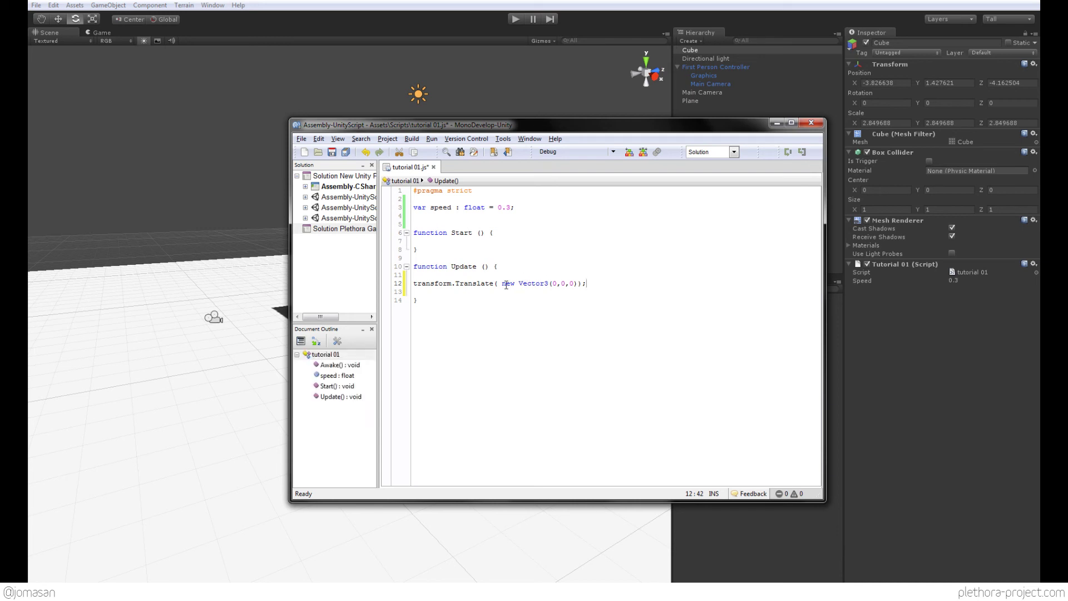
# - Replace the first zero of the Vector3 with the variable speed and save the script
pyautogui.click(559, 284)
pyautogui.press('BackSpace')
pyautogui.write('spee')
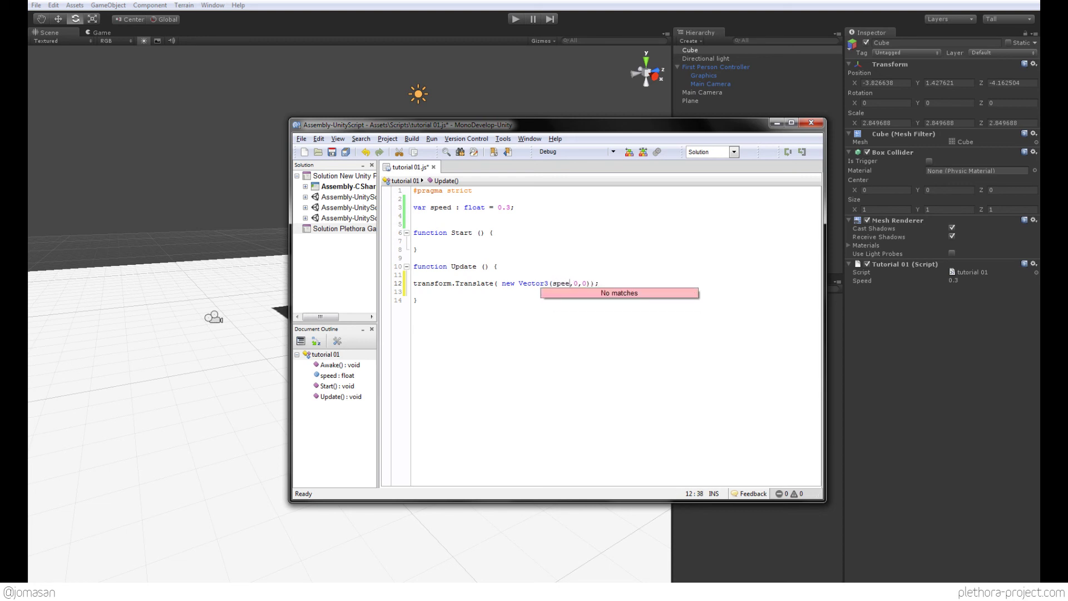
pyautogui.write('d')
pyautogui.hotkey('ctrl', 's')
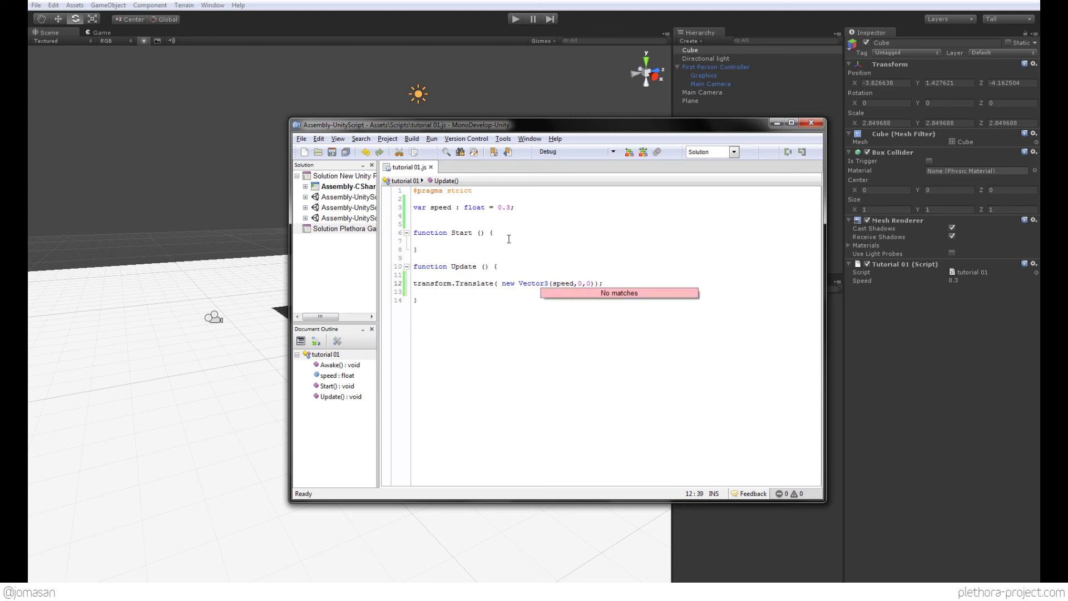
pyautogui.click(532, 271)
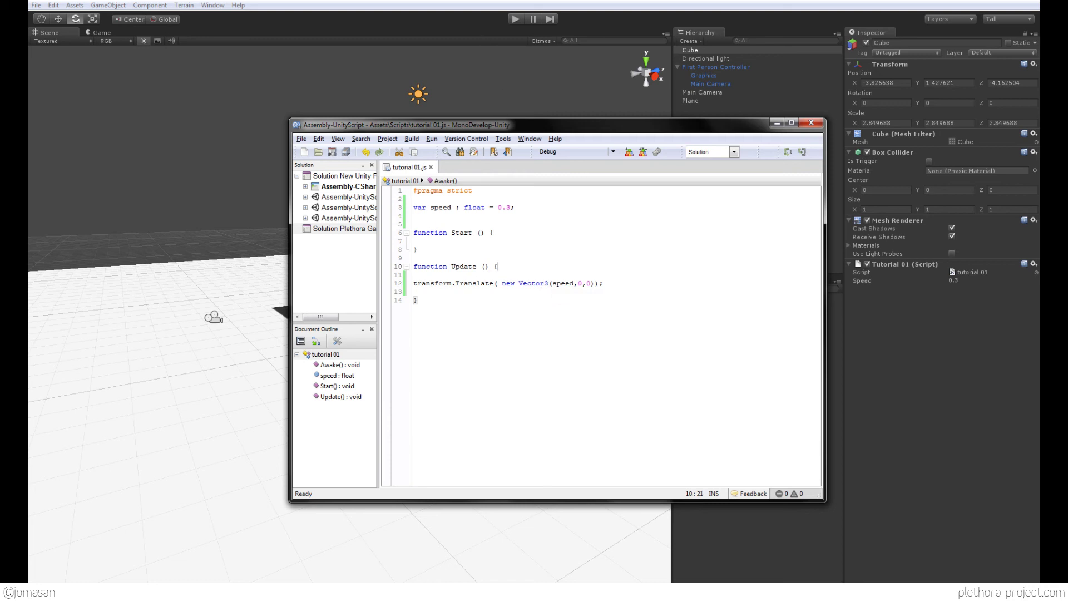
# - Uncover the Unity editor, play the scene to watch the cube move, and stop playback
pyautogui.moveTo(490, 122); pyautogui.dragTo(704, 136)
pyautogui.click(516, 18)
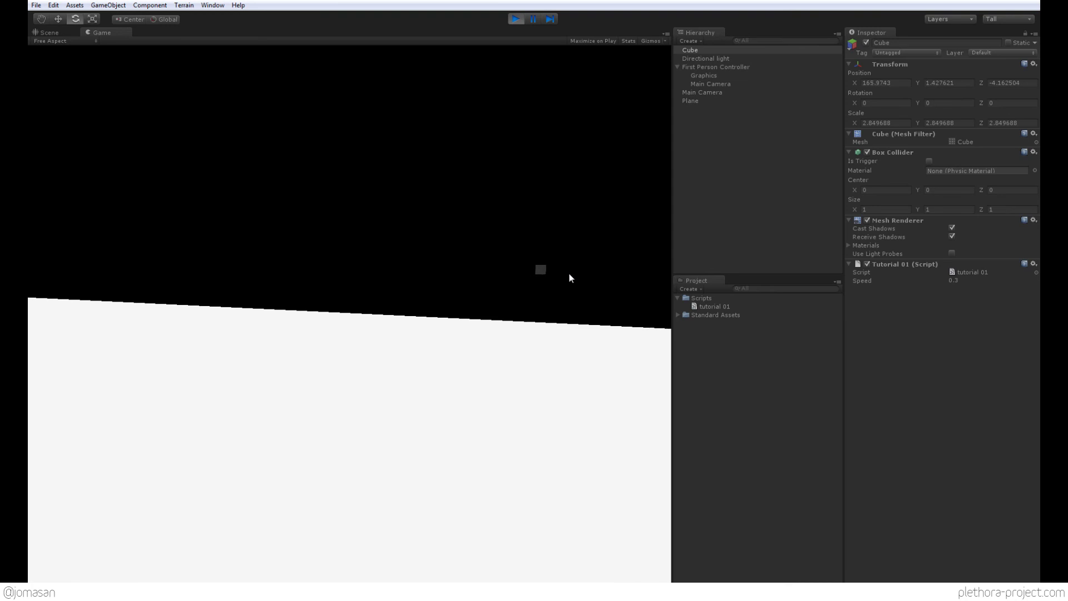
pyautogui.click(514, 20)
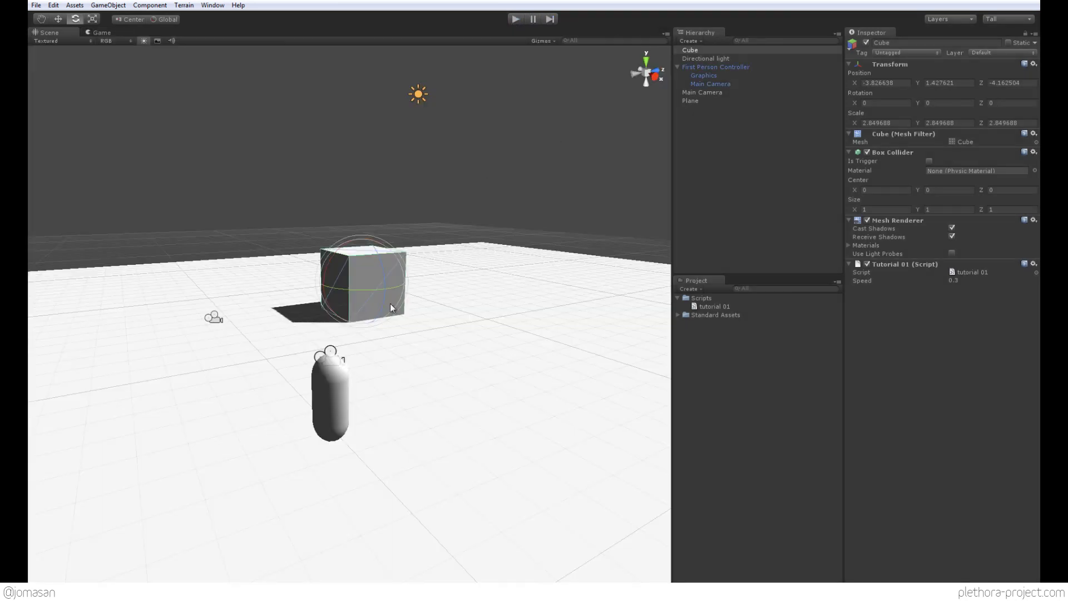
# - Switch back to MonoDevelop and review the transform, Translate and new Vector3 parts of the statement in Update
pyautogui.hotkey('alt', 'Tab')
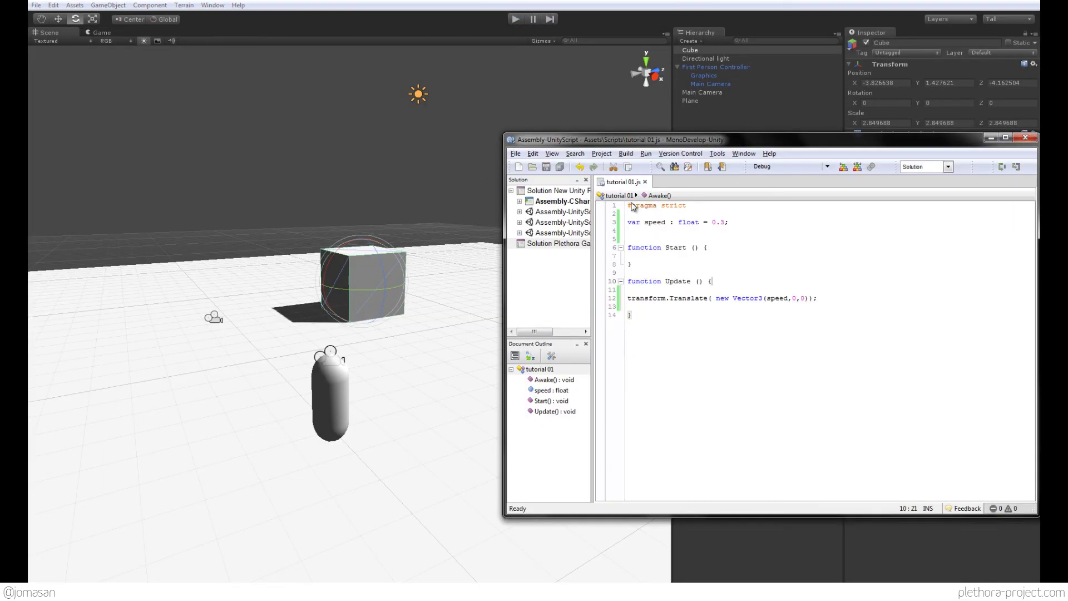
pyautogui.moveTo(677, 145); pyautogui.dragTo(559, 154)
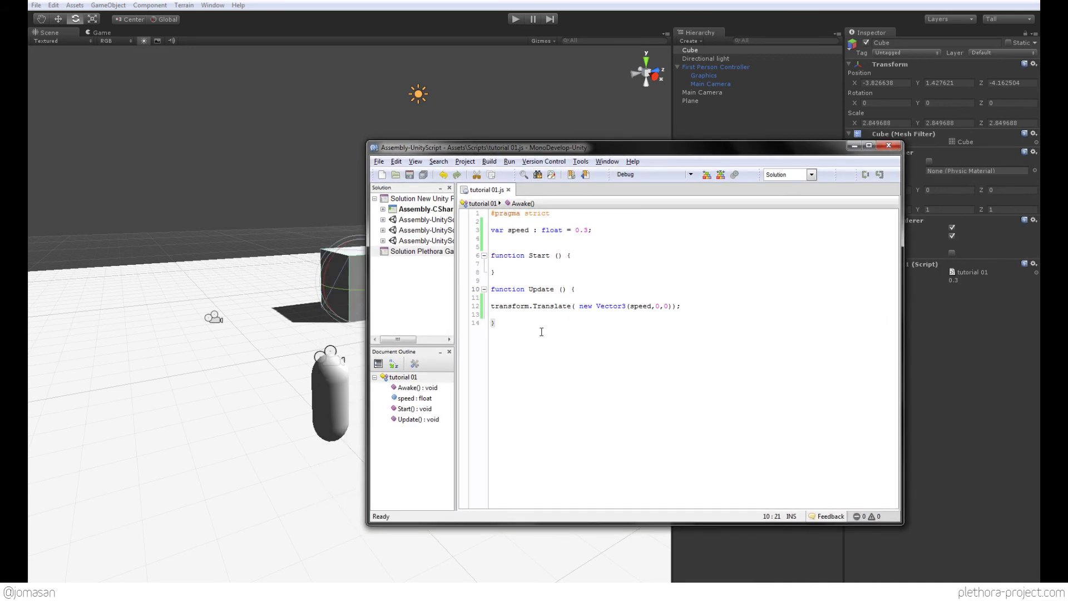
pyautogui.doubleClick(510, 307)
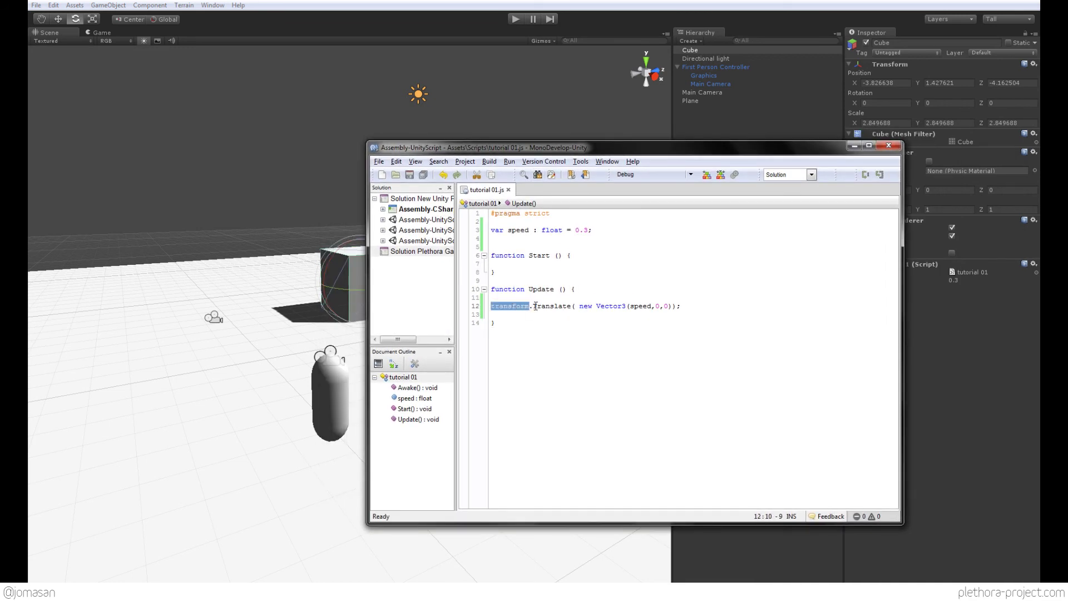
pyautogui.doubleClick(539, 306)
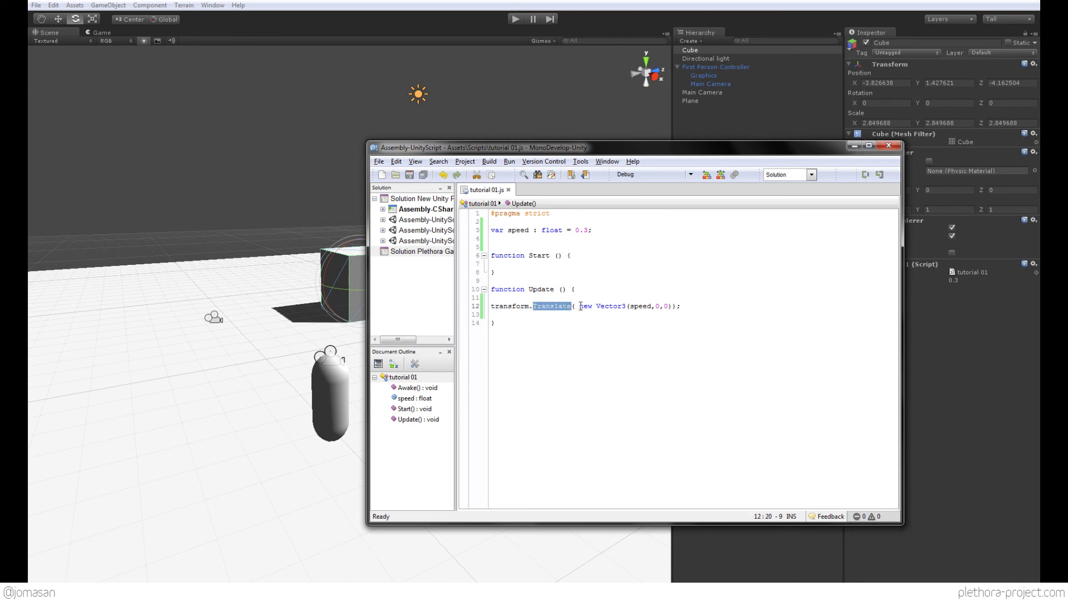
pyautogui.moveTo(580, 306); pyautogui.dragTo(672, 306)
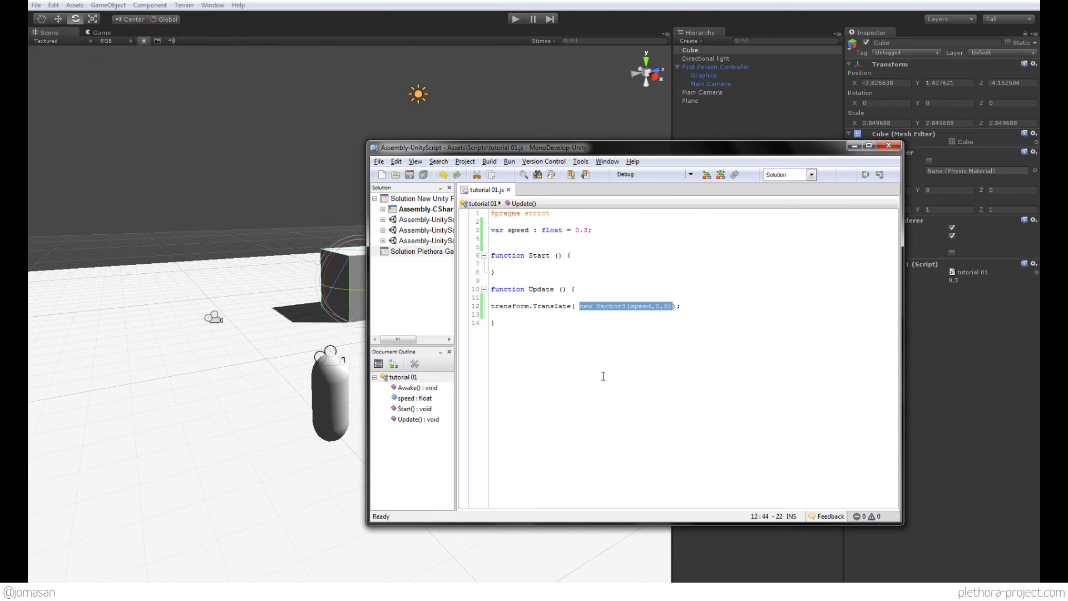
# - Add a line above the Translate statement that starts a variable declaration with "var v : Vector3 ="
pyautogui.click(540, 299)
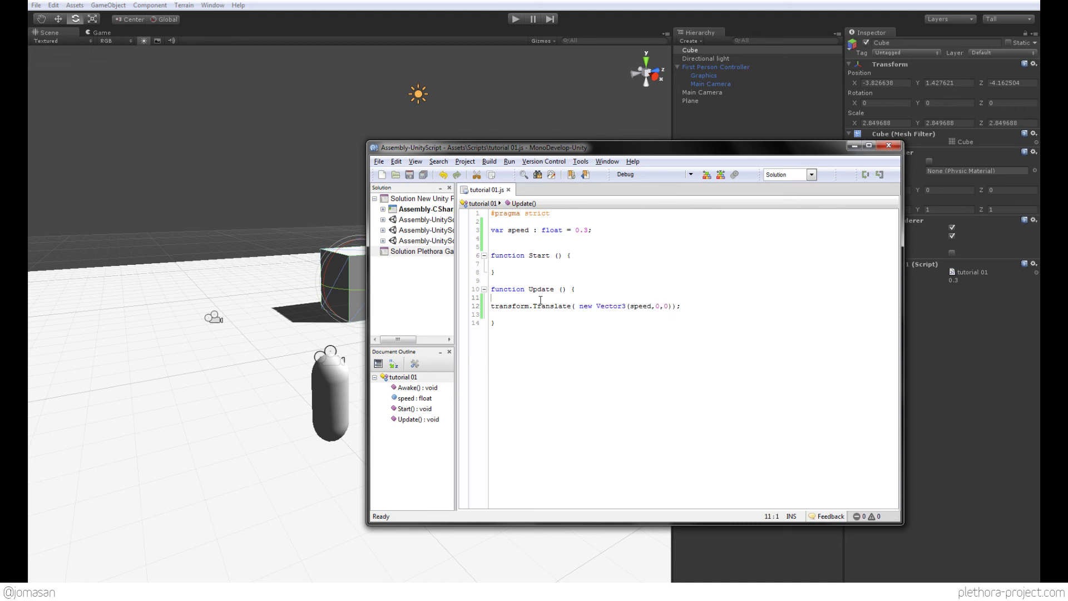
pyautogui.press('Return')
pyautogui.write('var v : ')
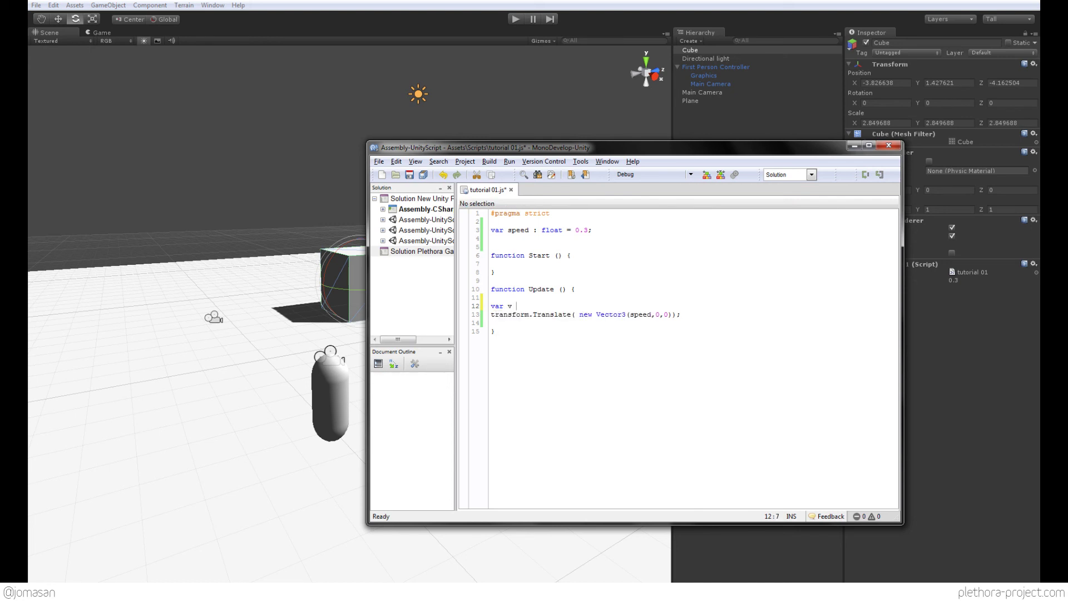
pyautogui.write('Ve')
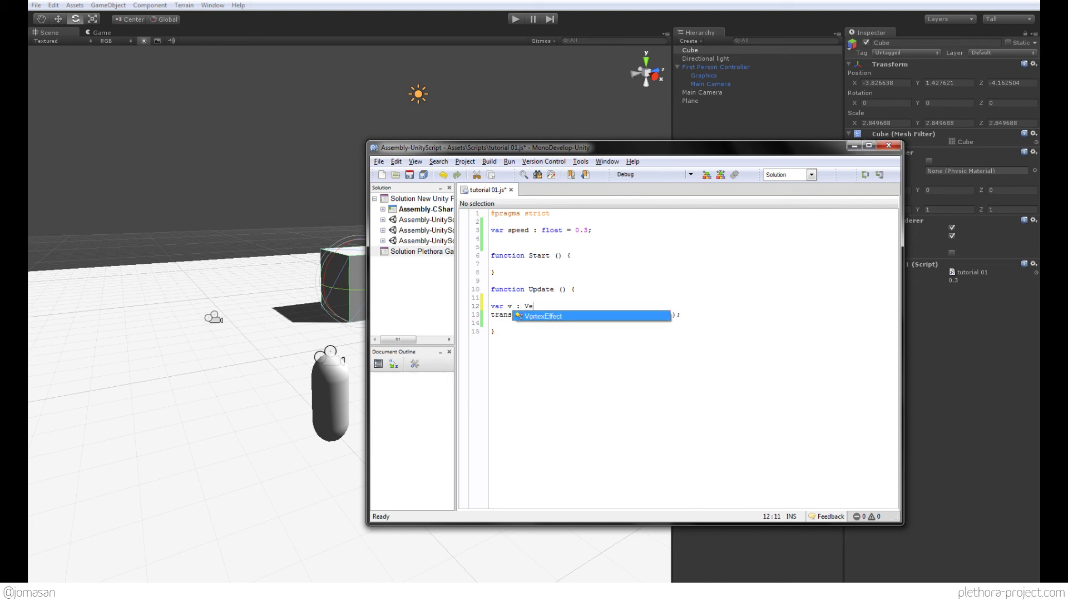
pyautogui.write('ctor3 =')
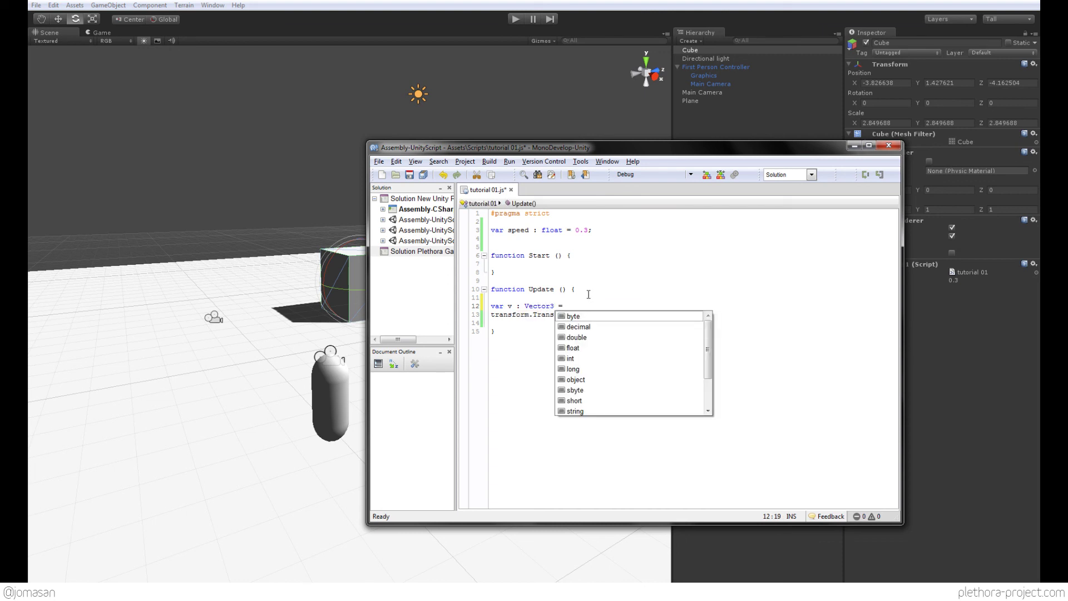
pyautogui.click(589, 294)
# - Move "new Vector3(speed,0,0)" out of the Translate call into the declaration of v and end that line with a semicolon
pyautogui.moveTo(579, 314); pyautogui.dragTo(674, 314)
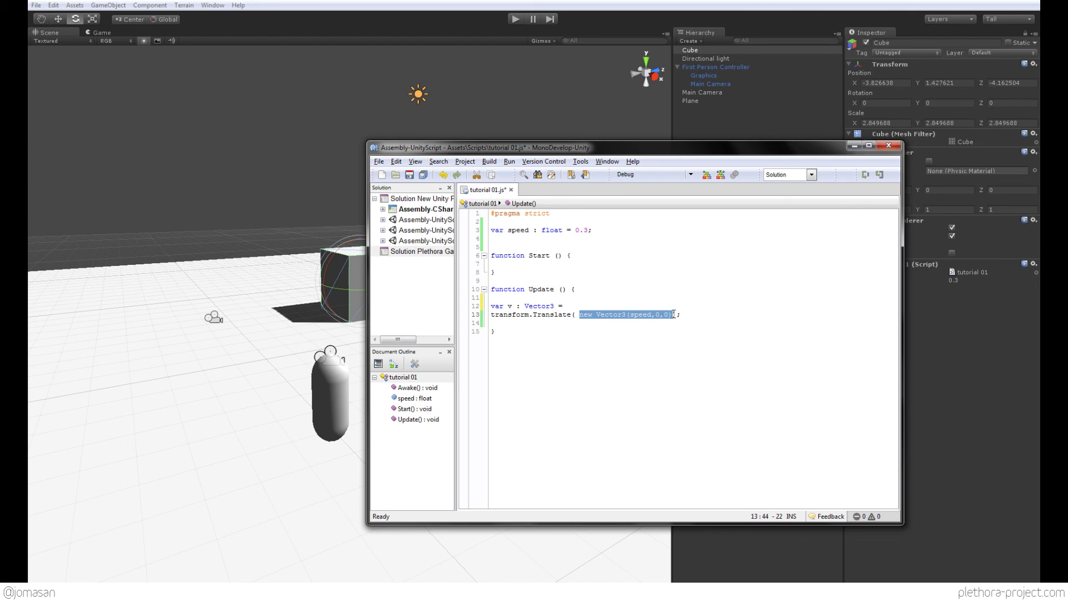
pyautogui.hotkey('ctrl', 'x')
pyautogui.click(601, 302)
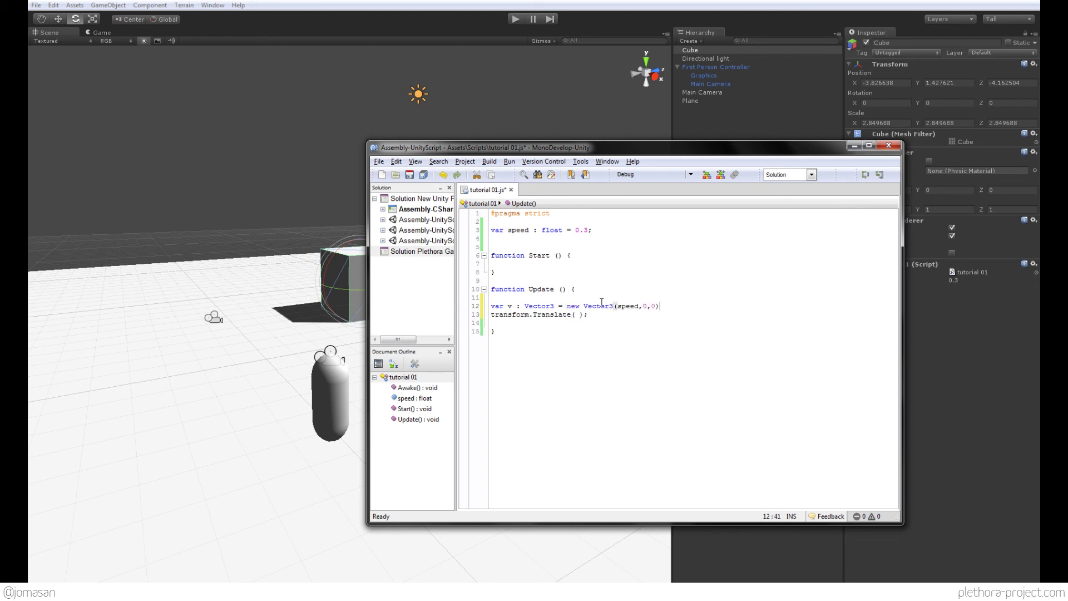
pyautogui.hotkey('ctrl', 'v')
pyautogui.write(';')
# - Pass v as the argument of the Translate call and save the script
pyautogui.click(581, 314)
pyautogui.write('v')
pyautogui.press('Right')
pyautogui.moveTo(496, 306); pyautogui.dragTo(628, 310)
pyautogui.click(672, 306)
pyautogui.click(629, 307)
pyautogui.doubleClick(628, 308)
pyautogui.hotkey('ctrl', 's')
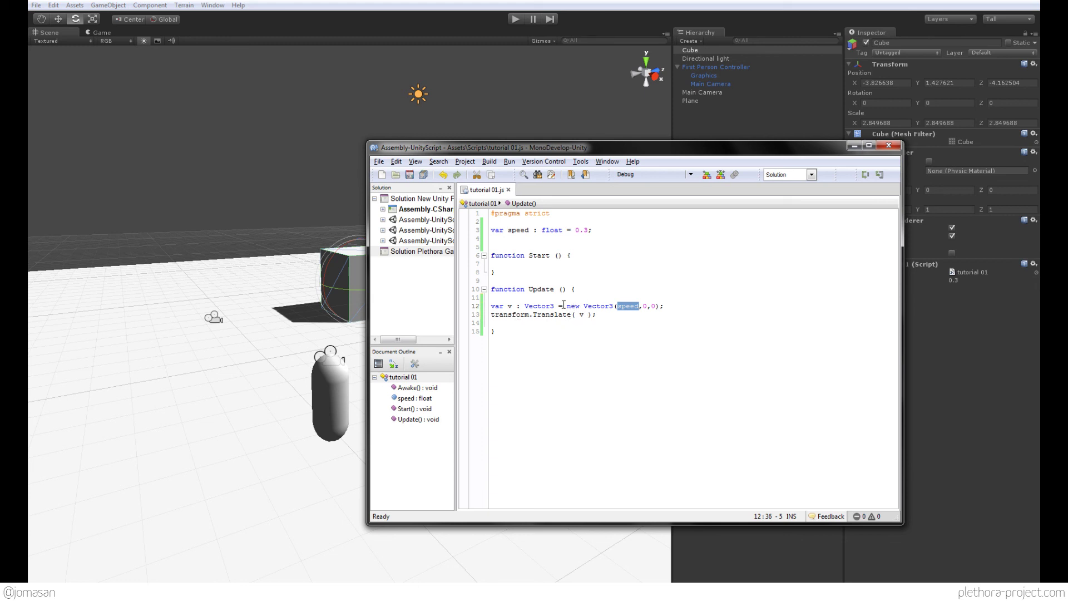
# - Switch to Unity, dismiss the Windows color scheme prompt, and set the Speed of the cube's script component to 0.05
pyautogui.hotkey('alt', 'Tab')
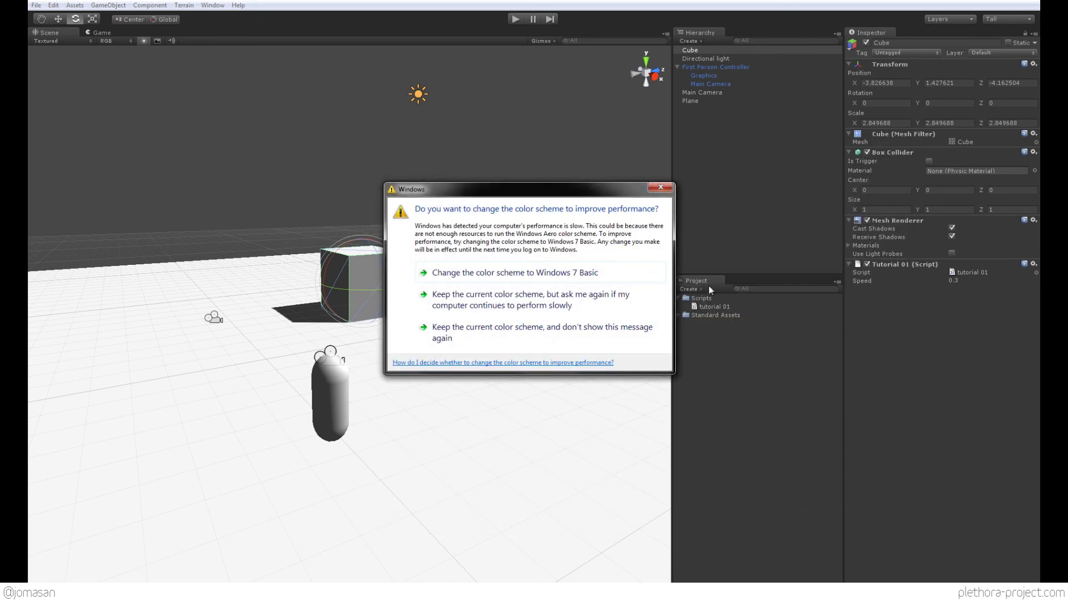
pyautogui.click(670, 189)
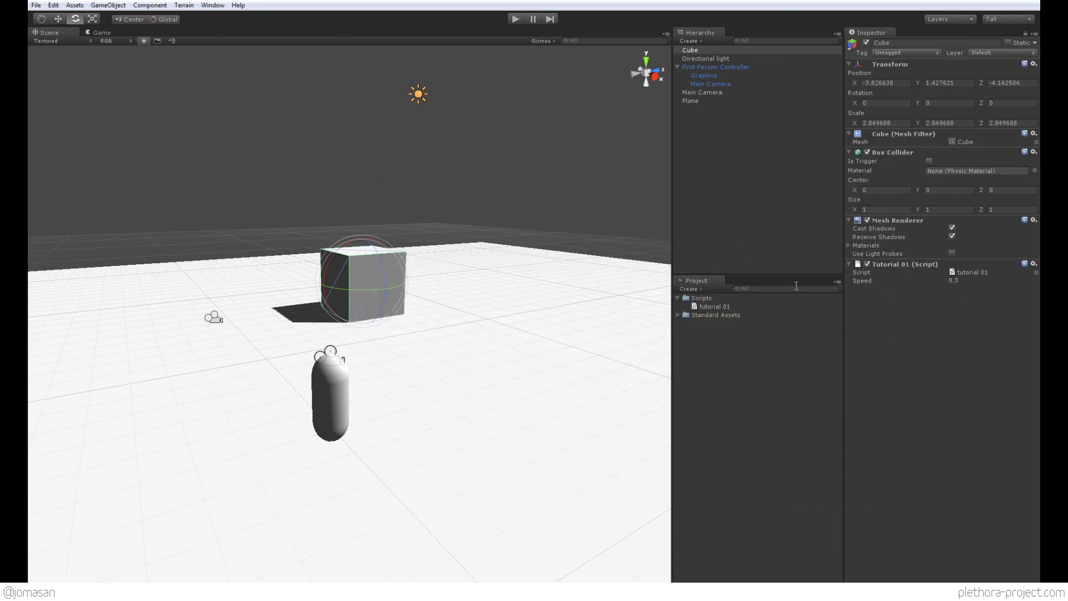
pyautogui.click(952, 282)
pyautogui.click(956, 279)
pyautogui.click(952, 279)
pyautogui.click(860, 282)
pyautogui.click(893, 286)
pyautogui.click(956, 281)
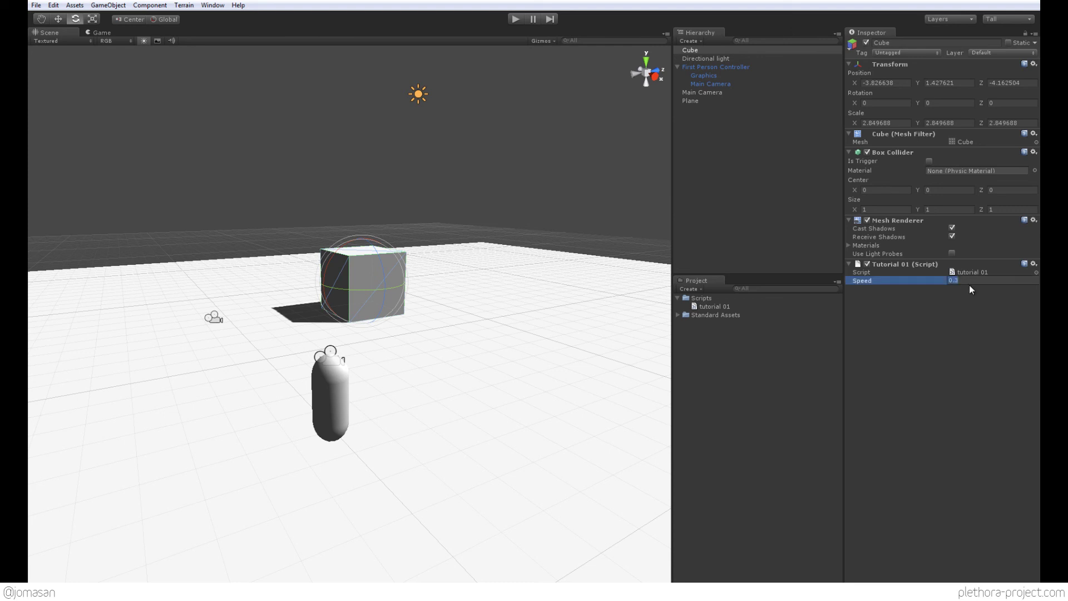
pyautogui.write('0.05')
pyautogui.press('Return')
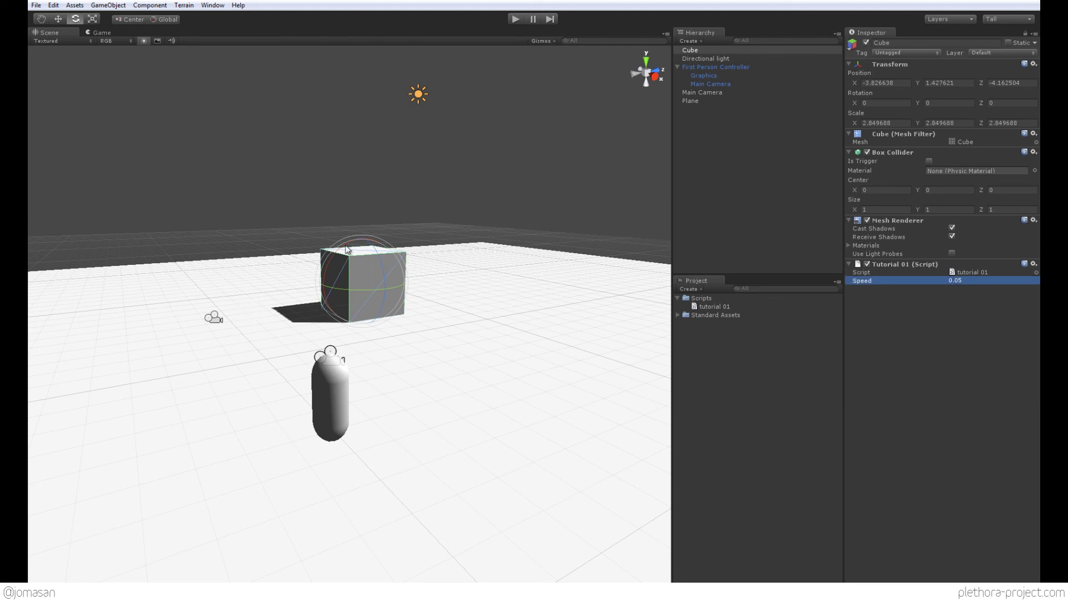
# - Play the scene to check the cube's movement at the new speed, stop playback, and switch back to MonoDevelop
pyautogui.click(515, 18)
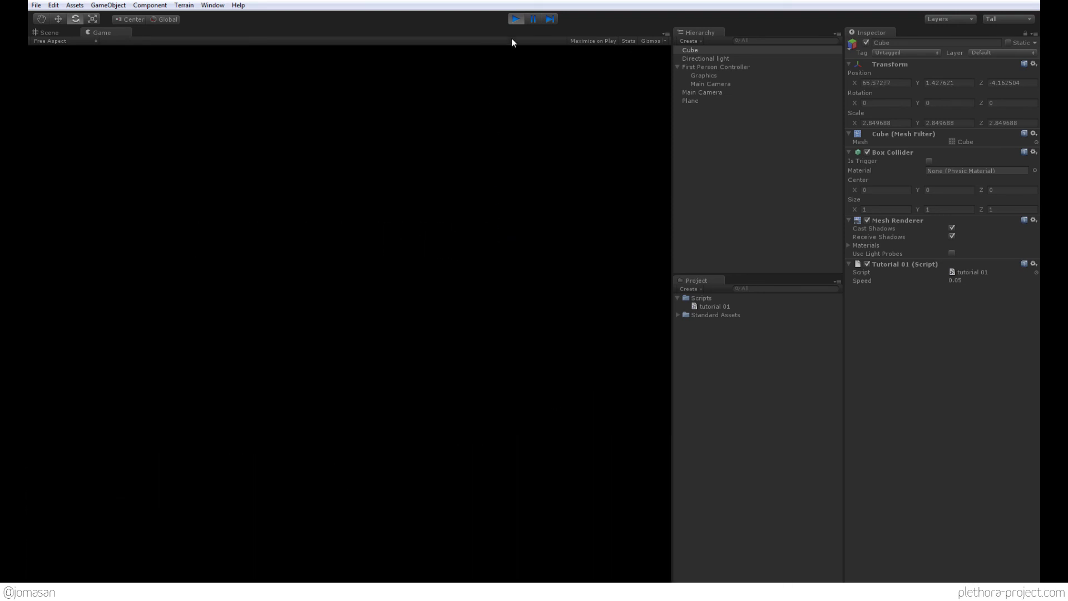
pyautogui.click(516, 19)
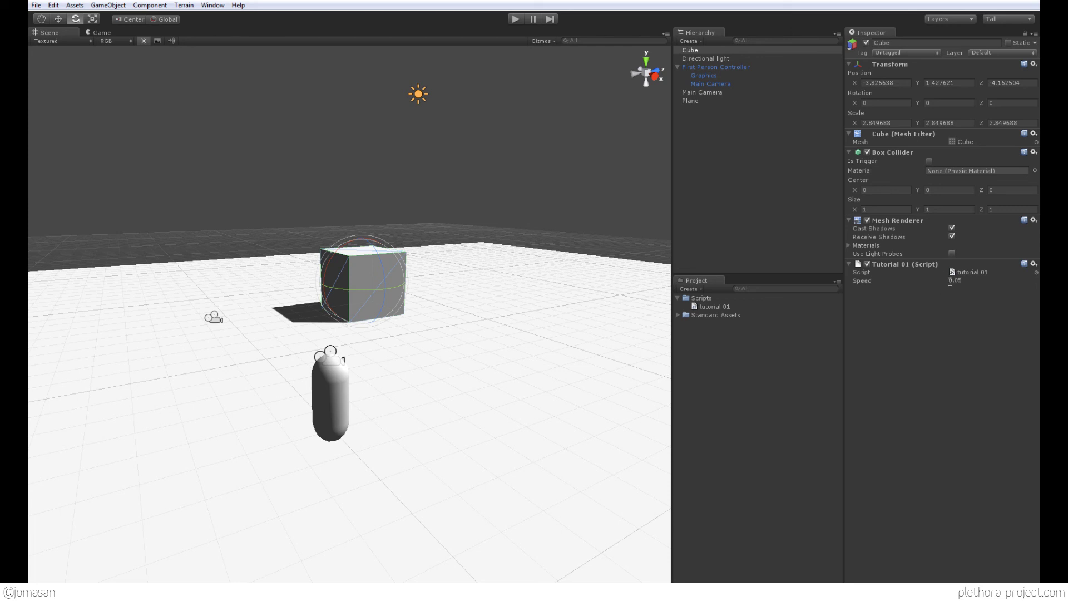
pyautogui.moveTo(870, 278)
pyautogui.mouseDown()
pyautogui.moveTo(892, 281)
pyautogui.moveTo(873, 285)
pyautogui.mouseUp()
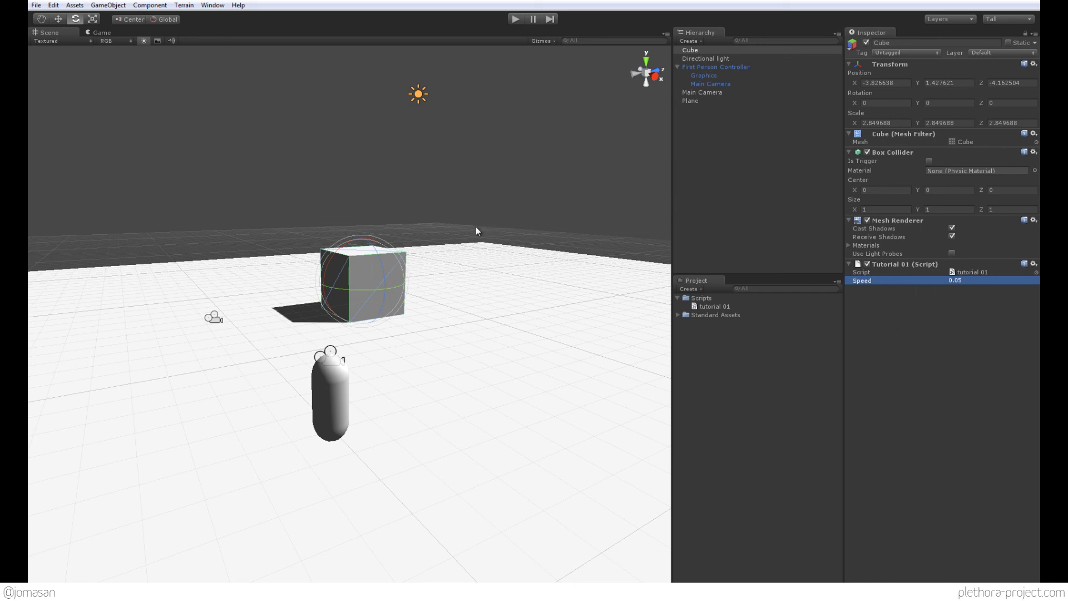
pyautogui.hotkey('alt', 'Tab')
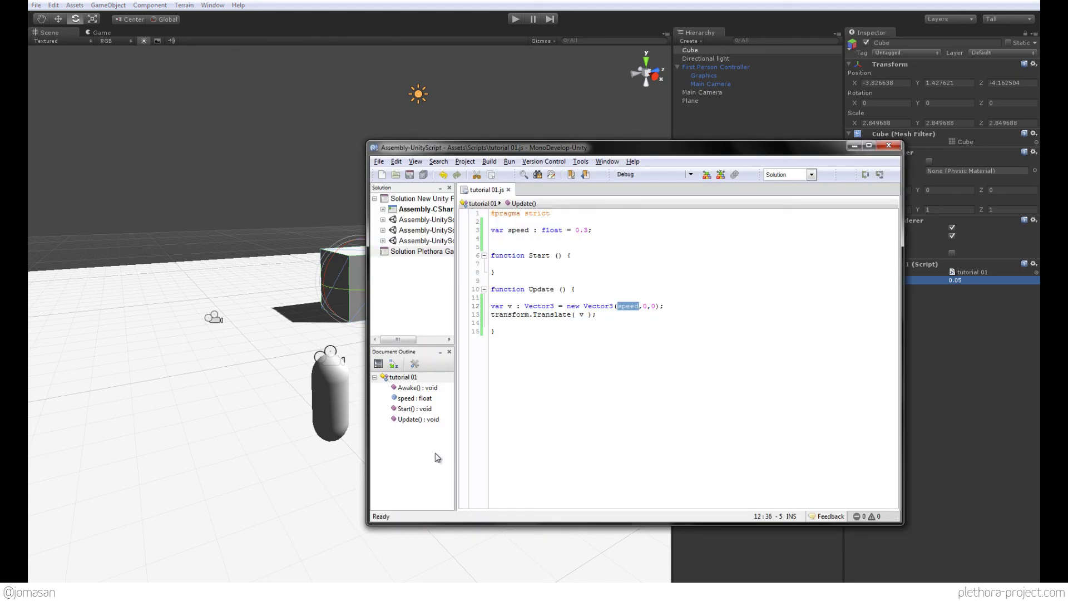